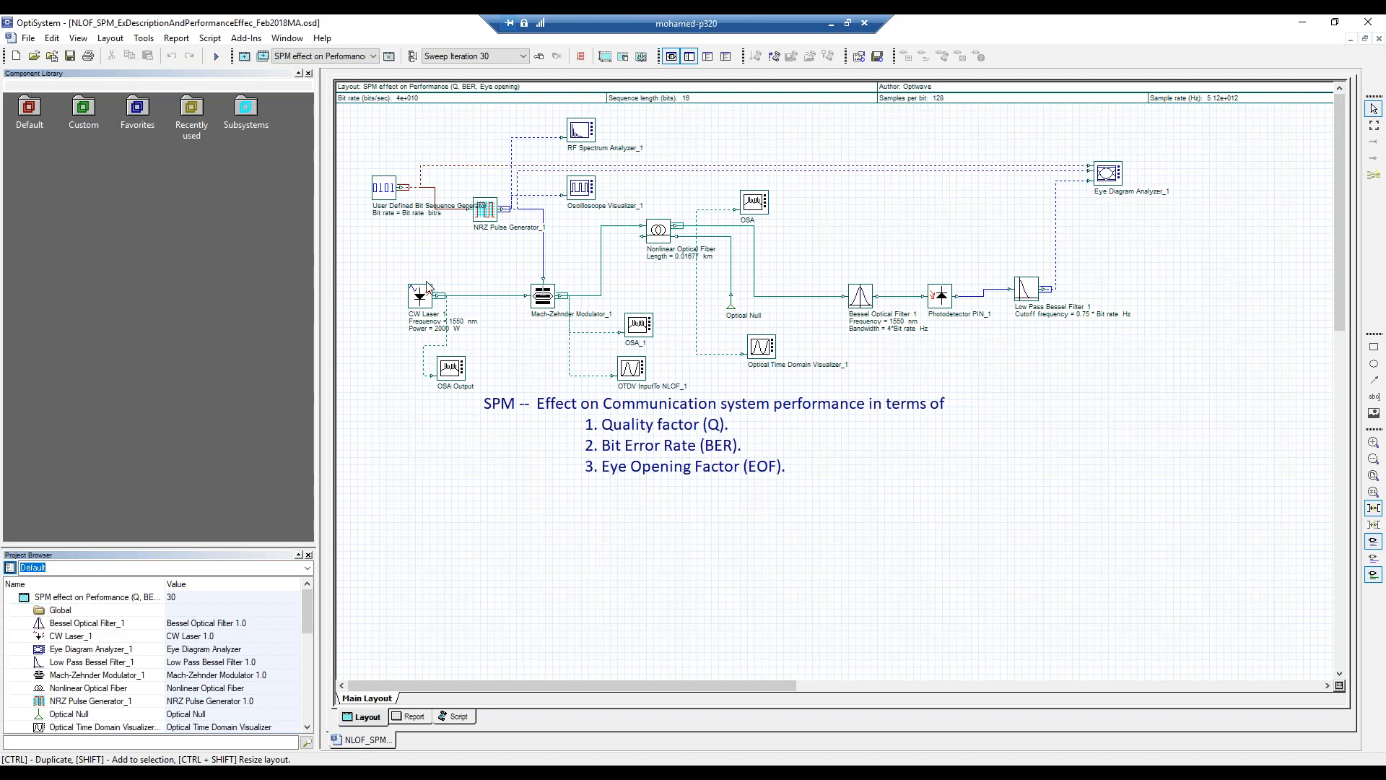
# - In the SPM-induced spectrum broadening layout, examine the Nonlinear Optical Fiber's main, nonlinear and enhanced properties without changing them
pyautogui.click(344, 57)
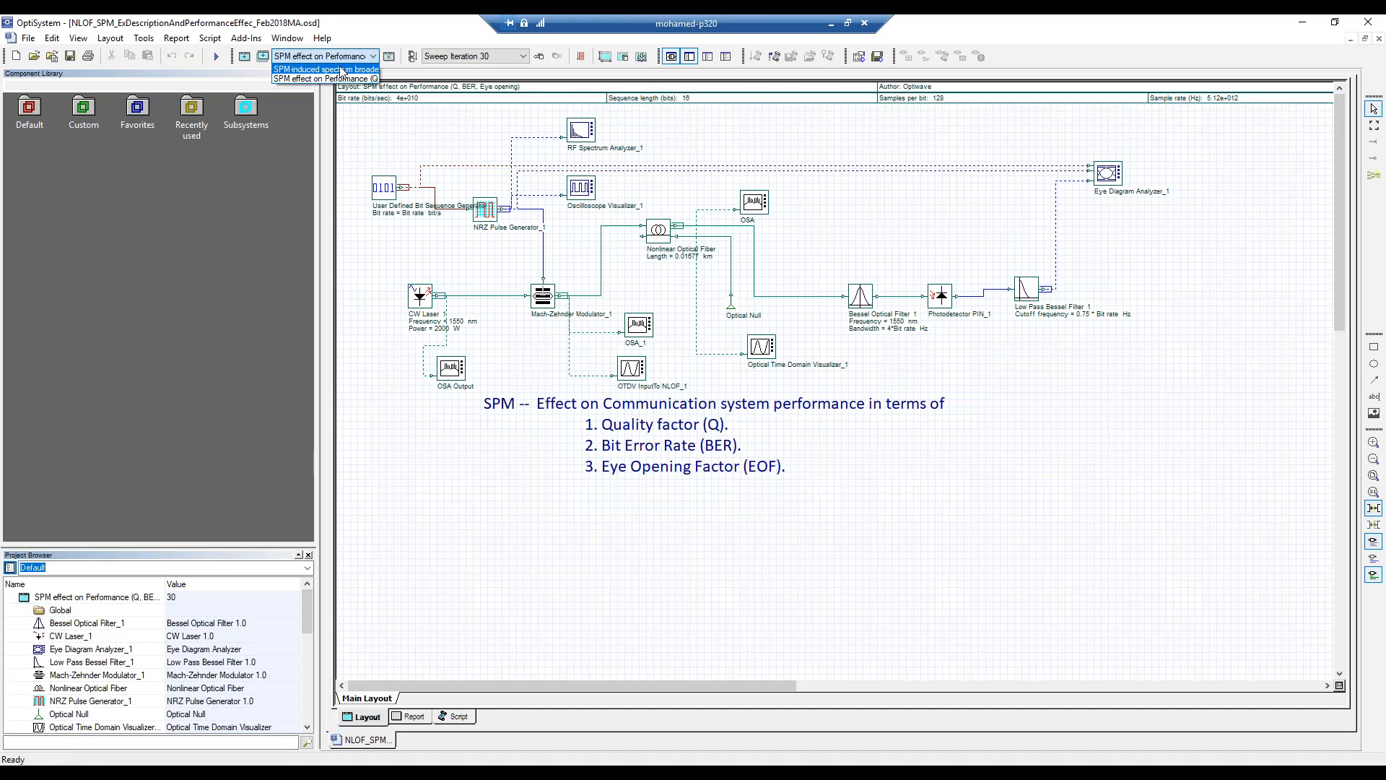
pyautogui.click(342, 70)
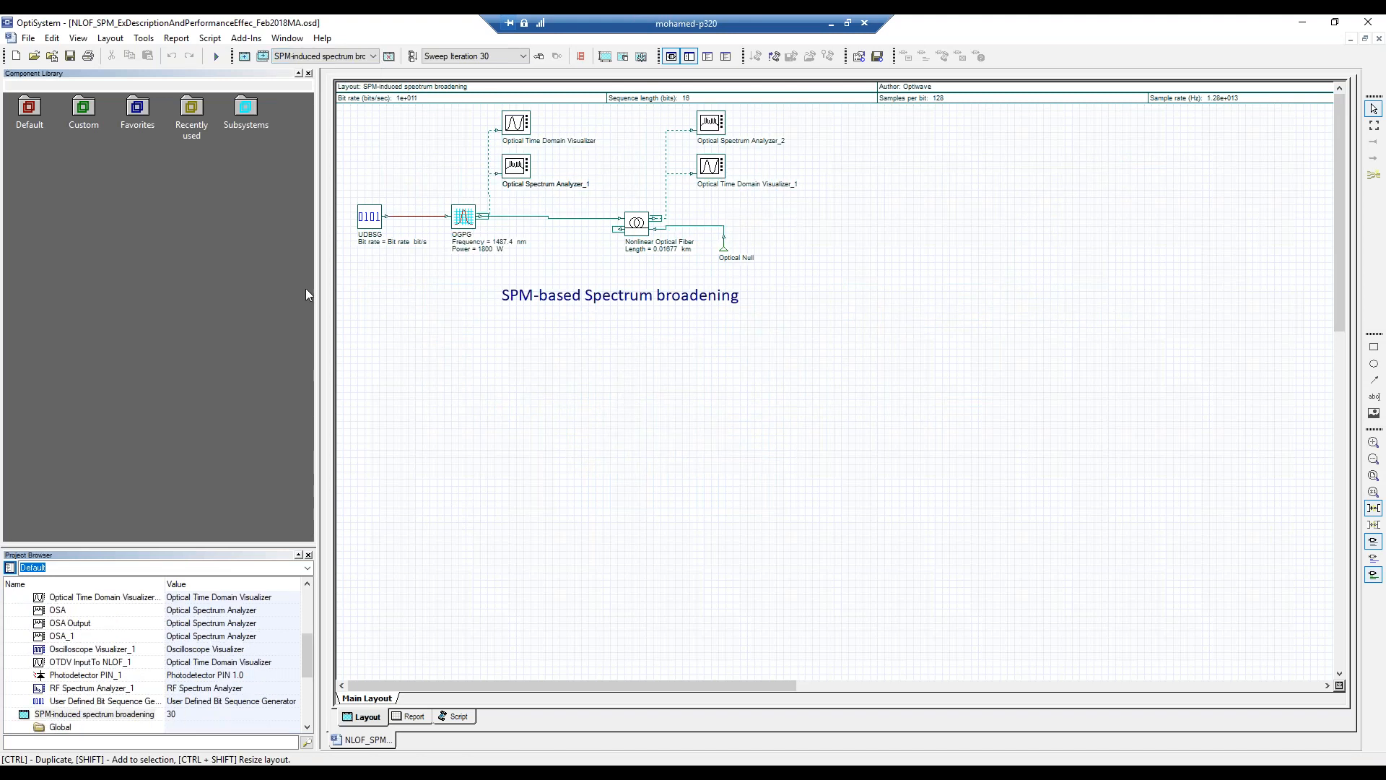
pyautogui.doubleClick(638, 224)
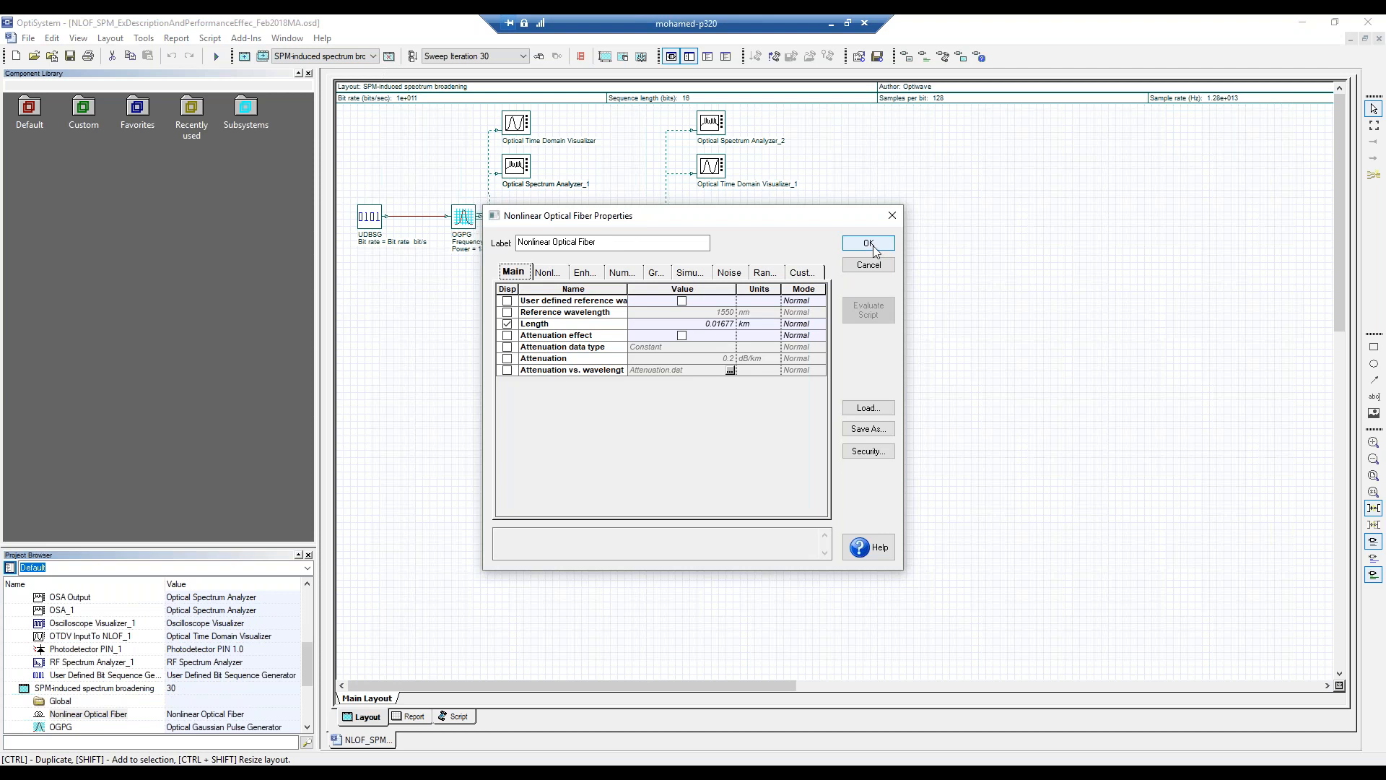
pyautogui.moveTo(627, 221); pyautogui.dragTo(544, 332)
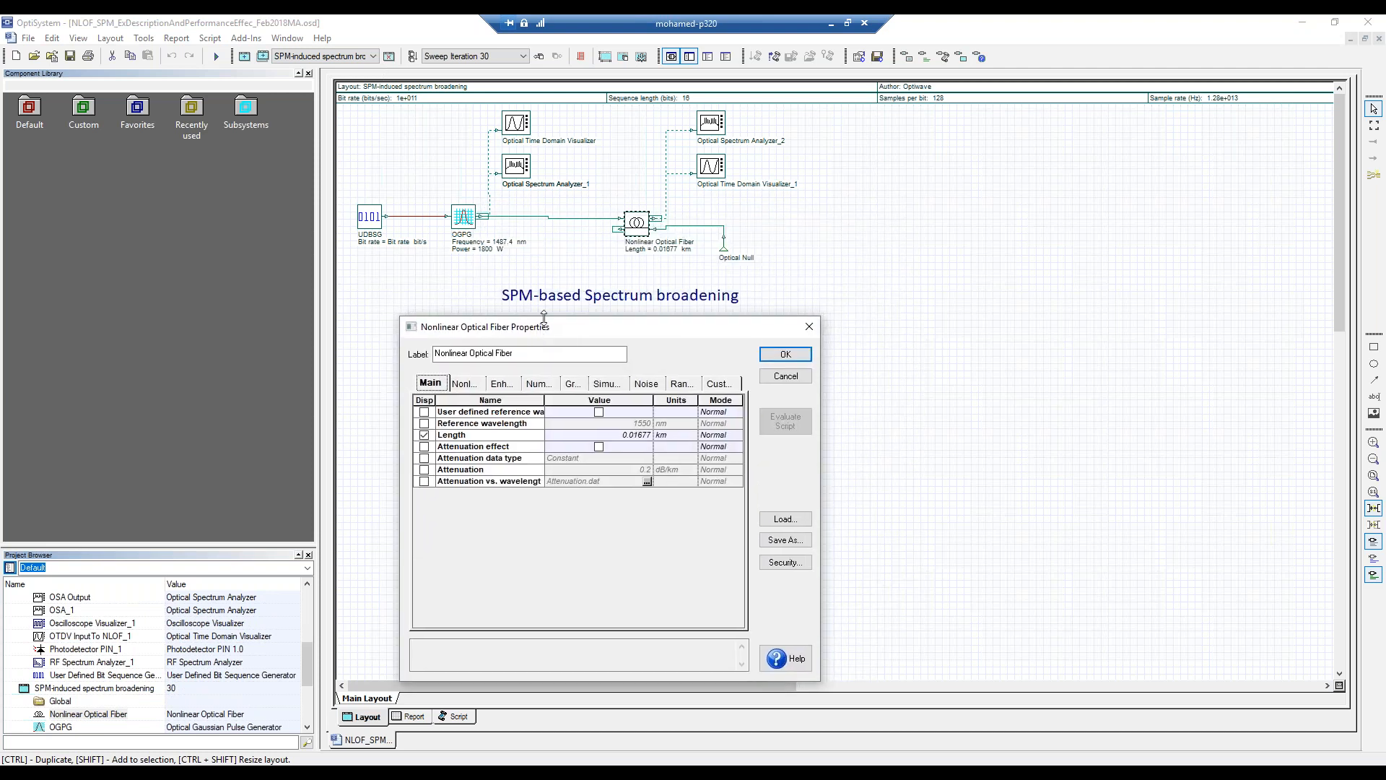
pyautogui.click(470, 388)
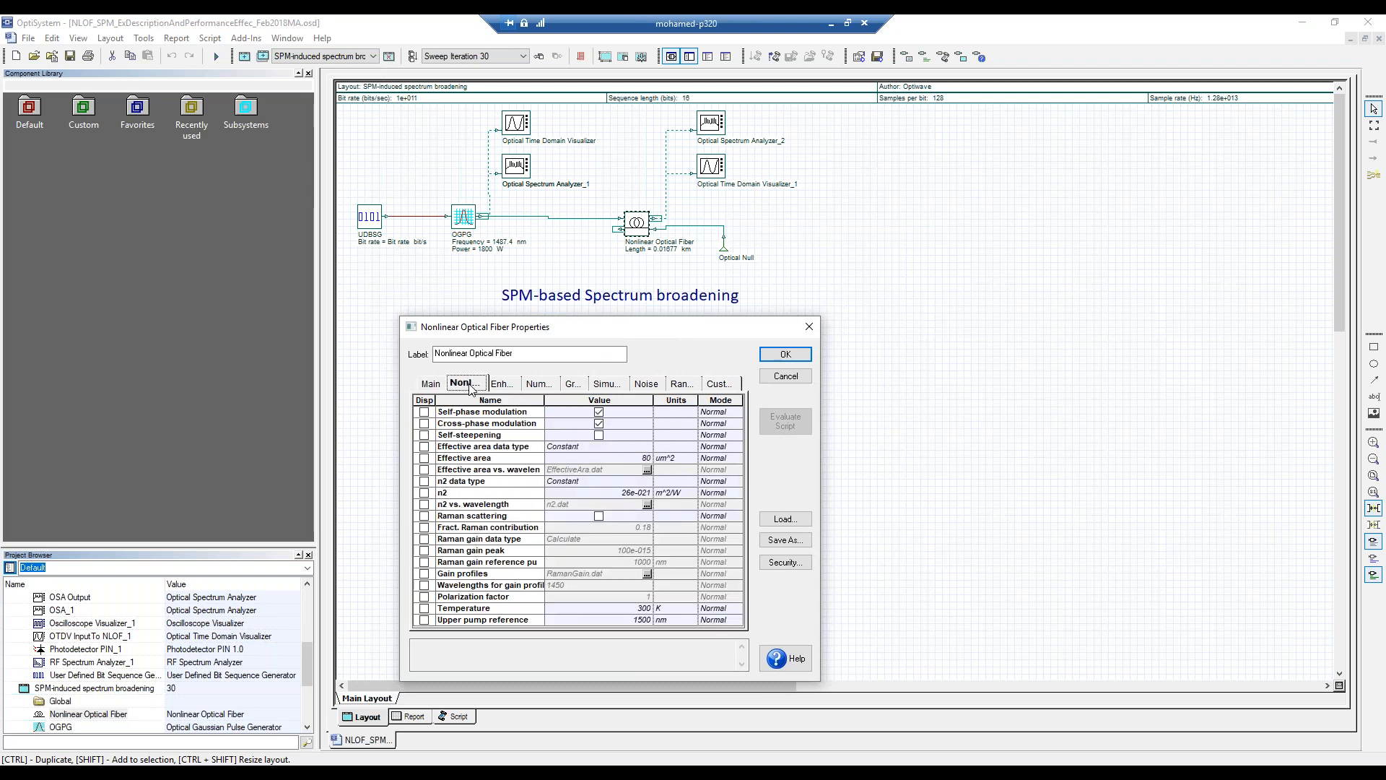
pyautogui.moveTo(639, 332); pyautogui.dragTo(979, 213)
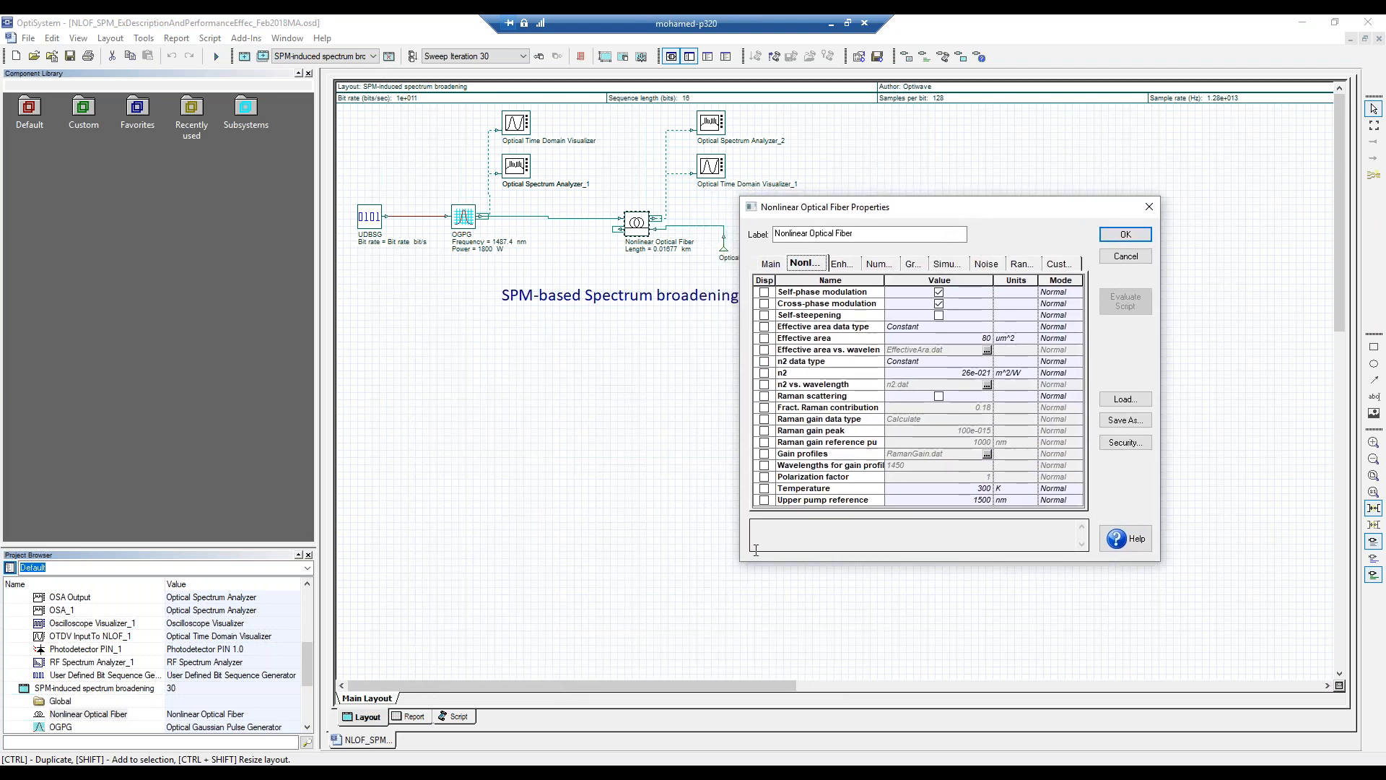
pyautogui.click(771, 264)
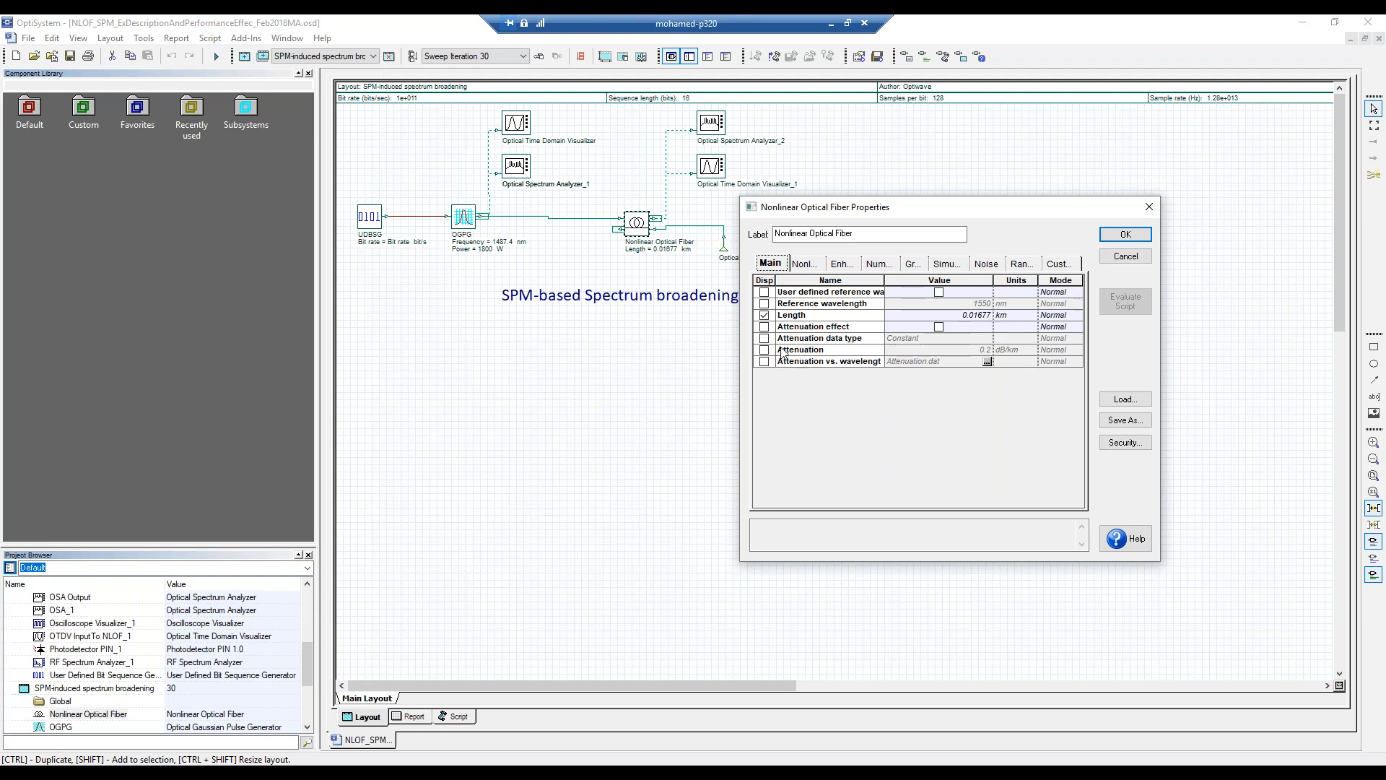
pyautogui.click(808, 266)
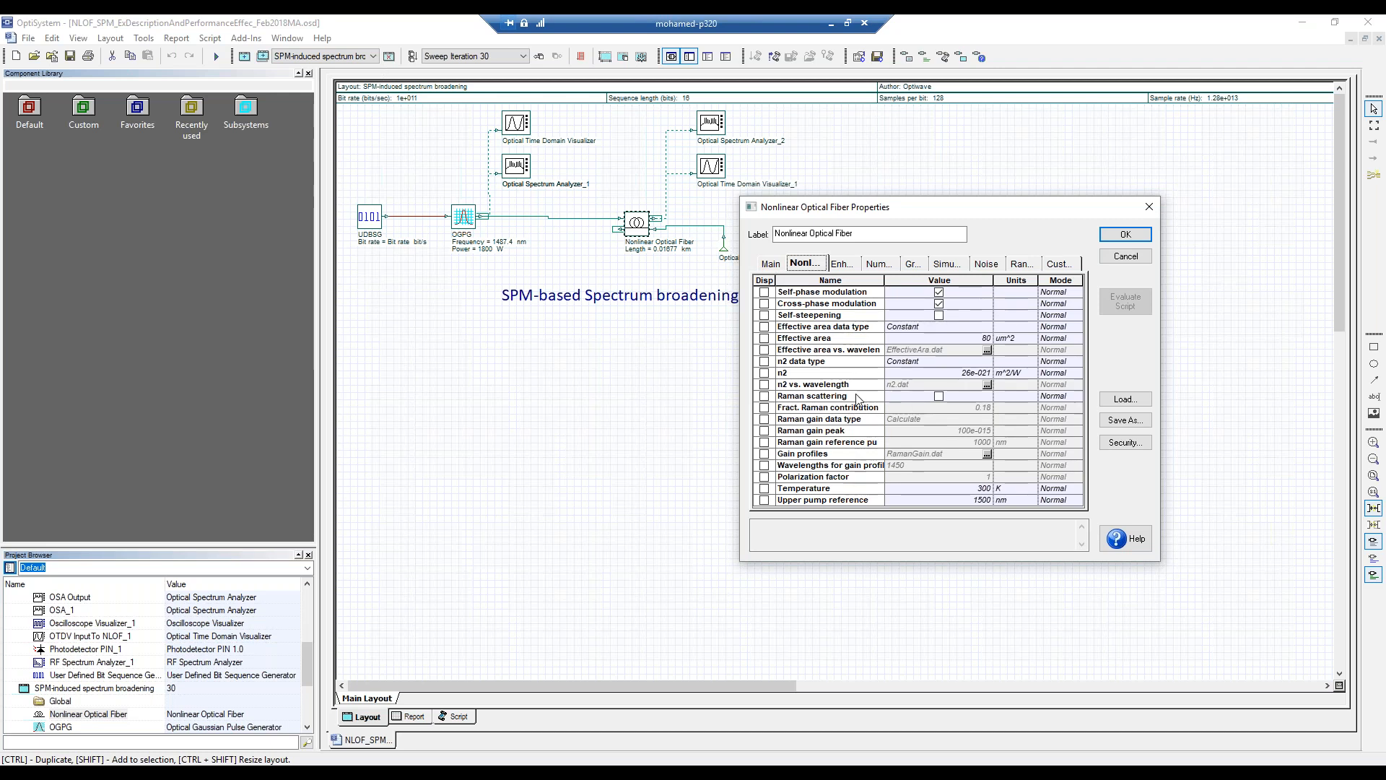
pyautogui.click(842, 268)
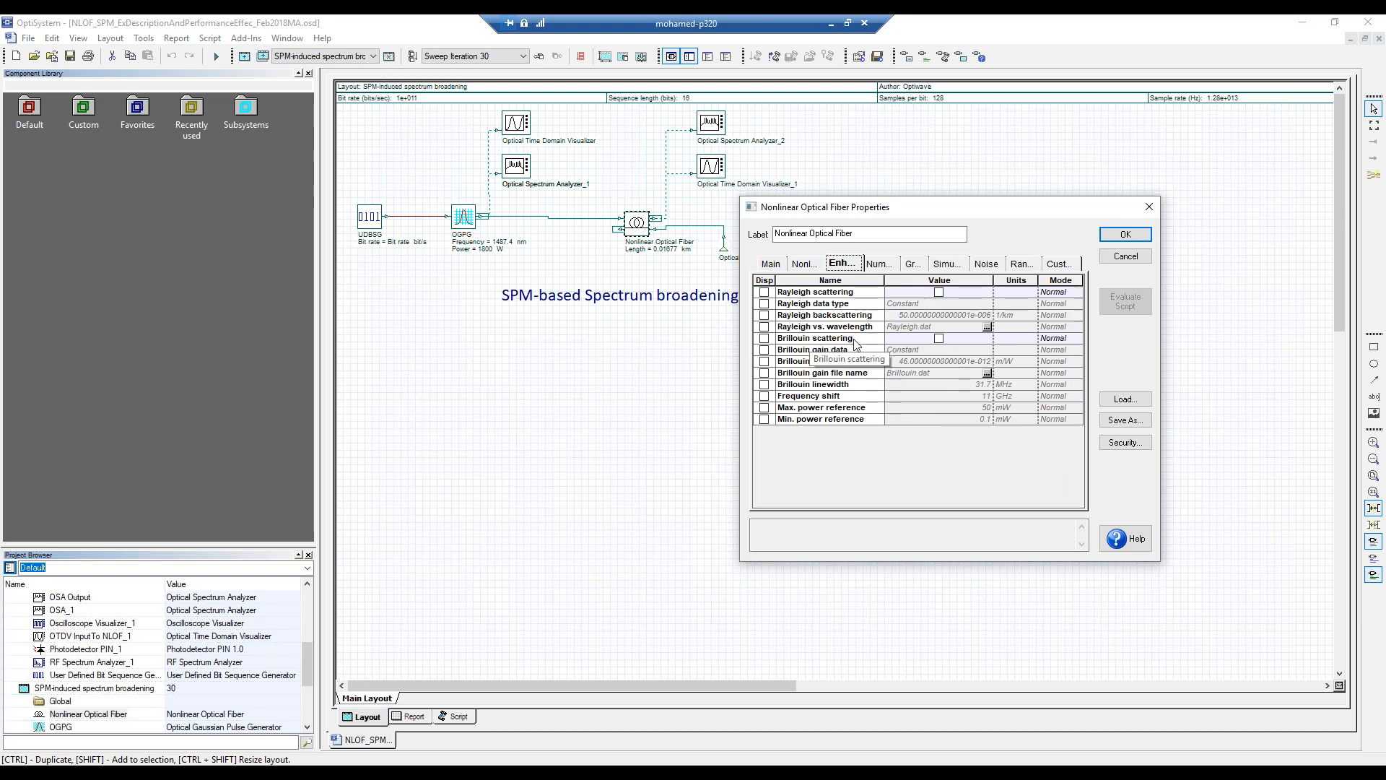
pyautogui.click(1123, 258)
# - Disable Cross-phase modulation for the Nonlinear Optical Fiber, keeping Self-phase modulation enabled
pyautogui.doubleClick(637, 223)
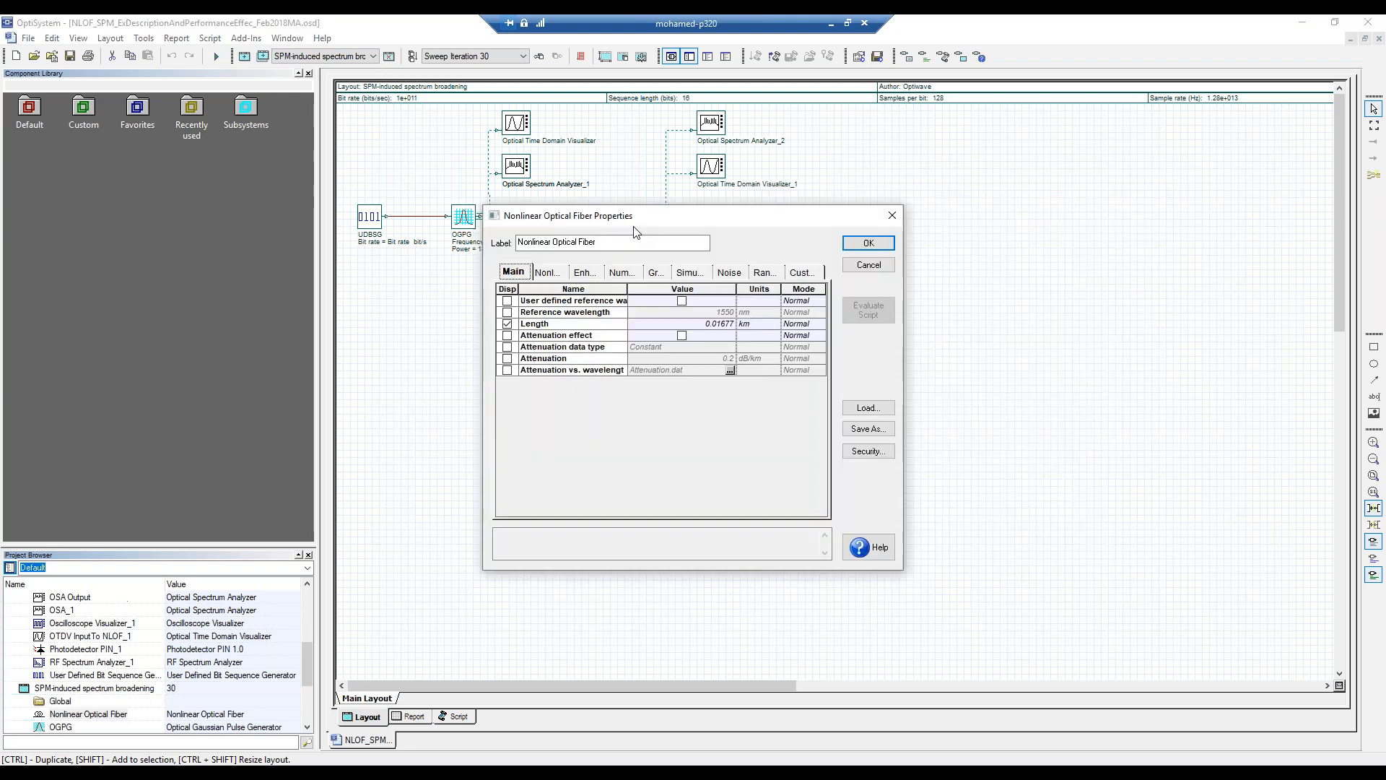
pyautogui.click(549, 273)
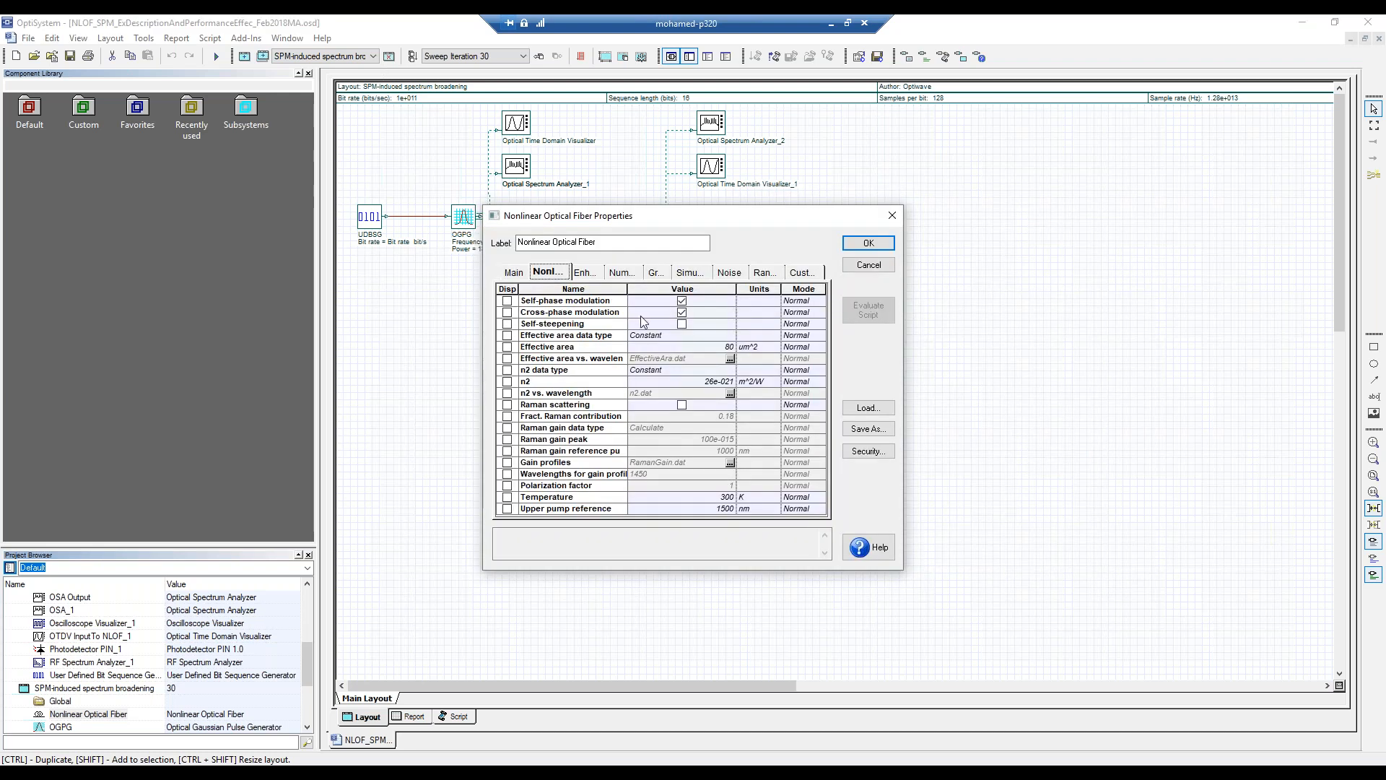
pyautogui.click(682, 313)
pyautogui.click(867, 246)
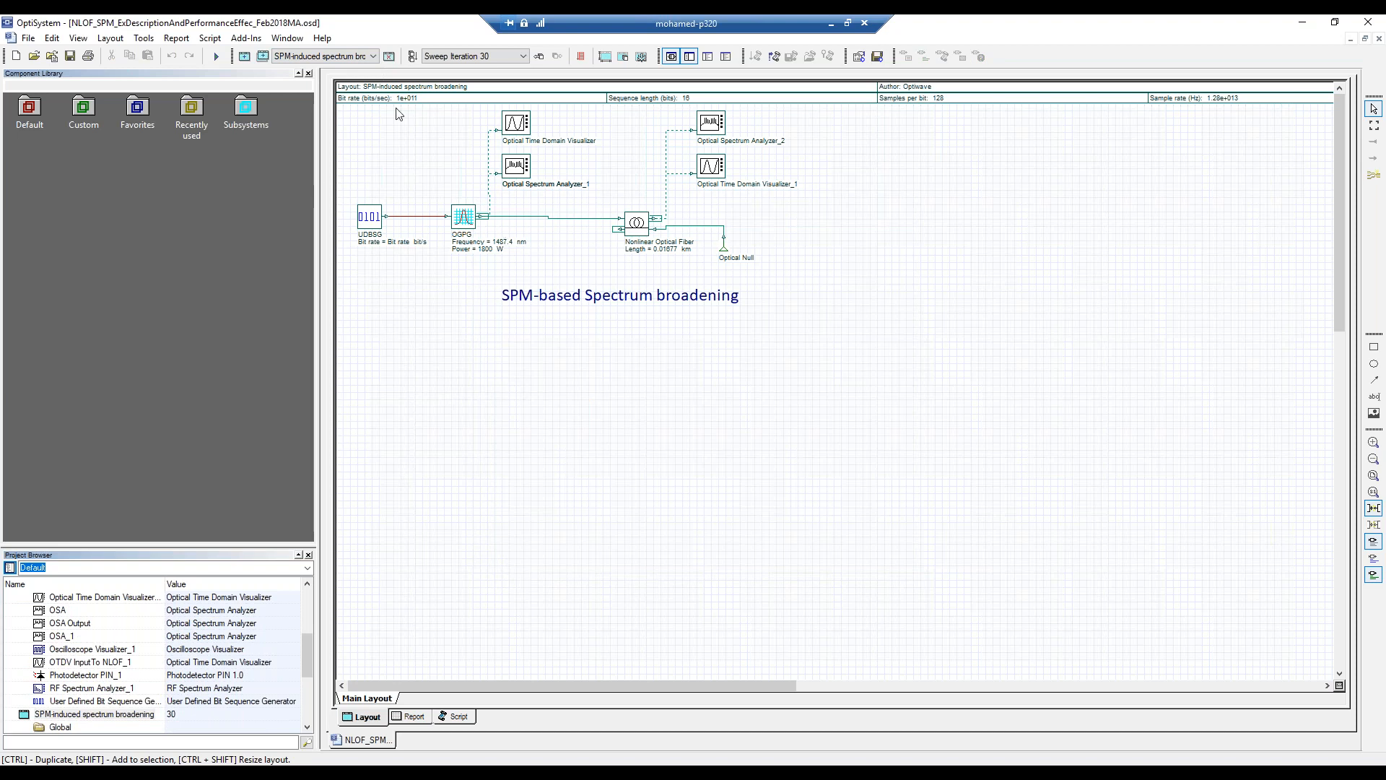
# - View the SPM effect on Performance layout and return to the SPM-induced spectrum broadening layout
pyautogui.click(373, 57)
pyautogui.click(321, 75)
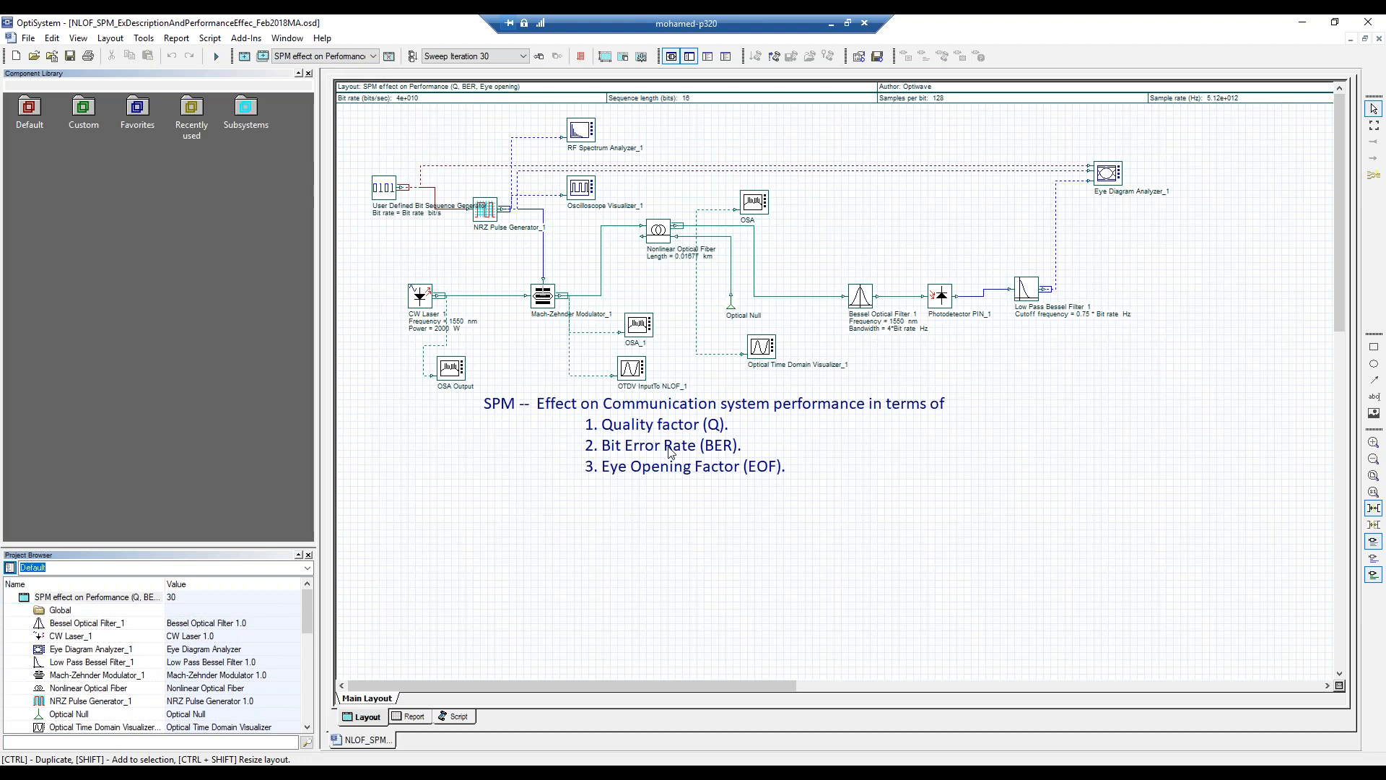
pyautogui.click(373, 57)
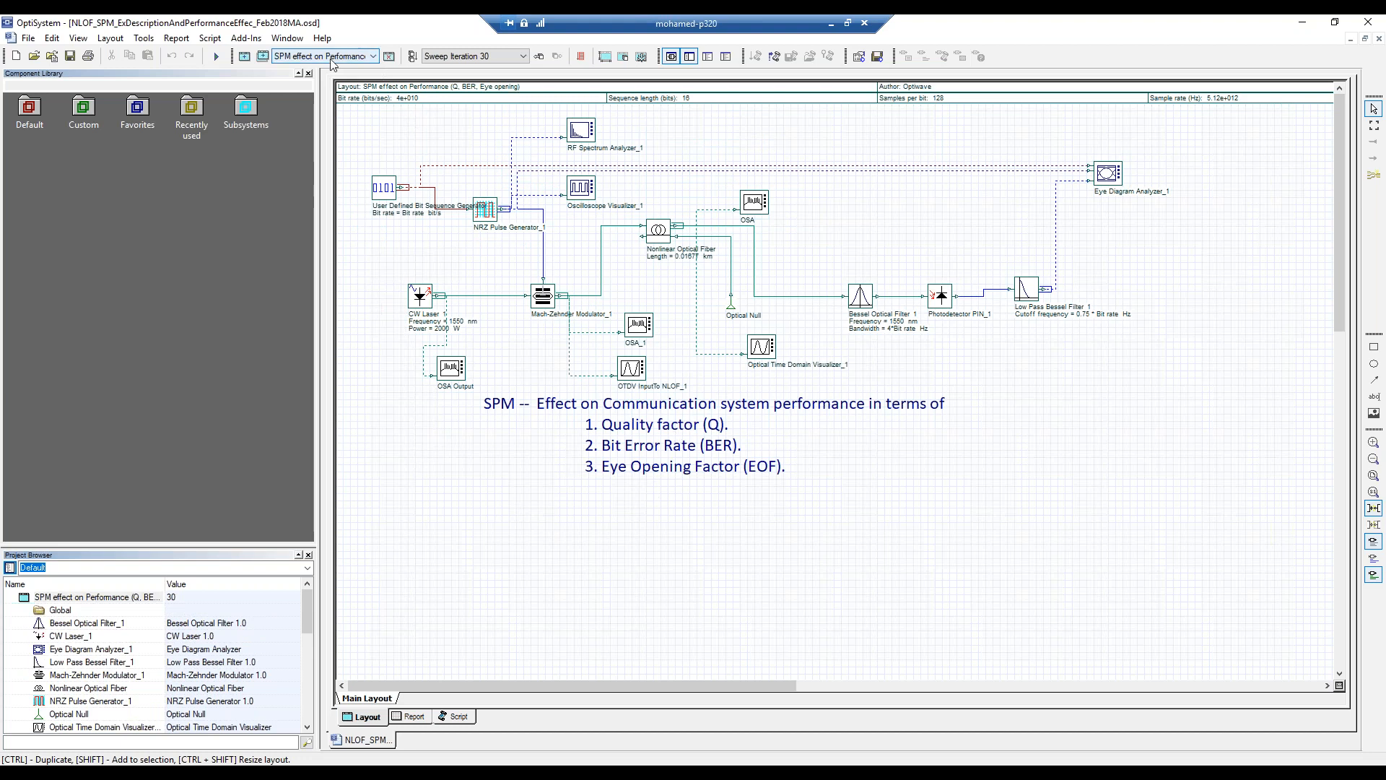
pyautogui.click(339, 83)
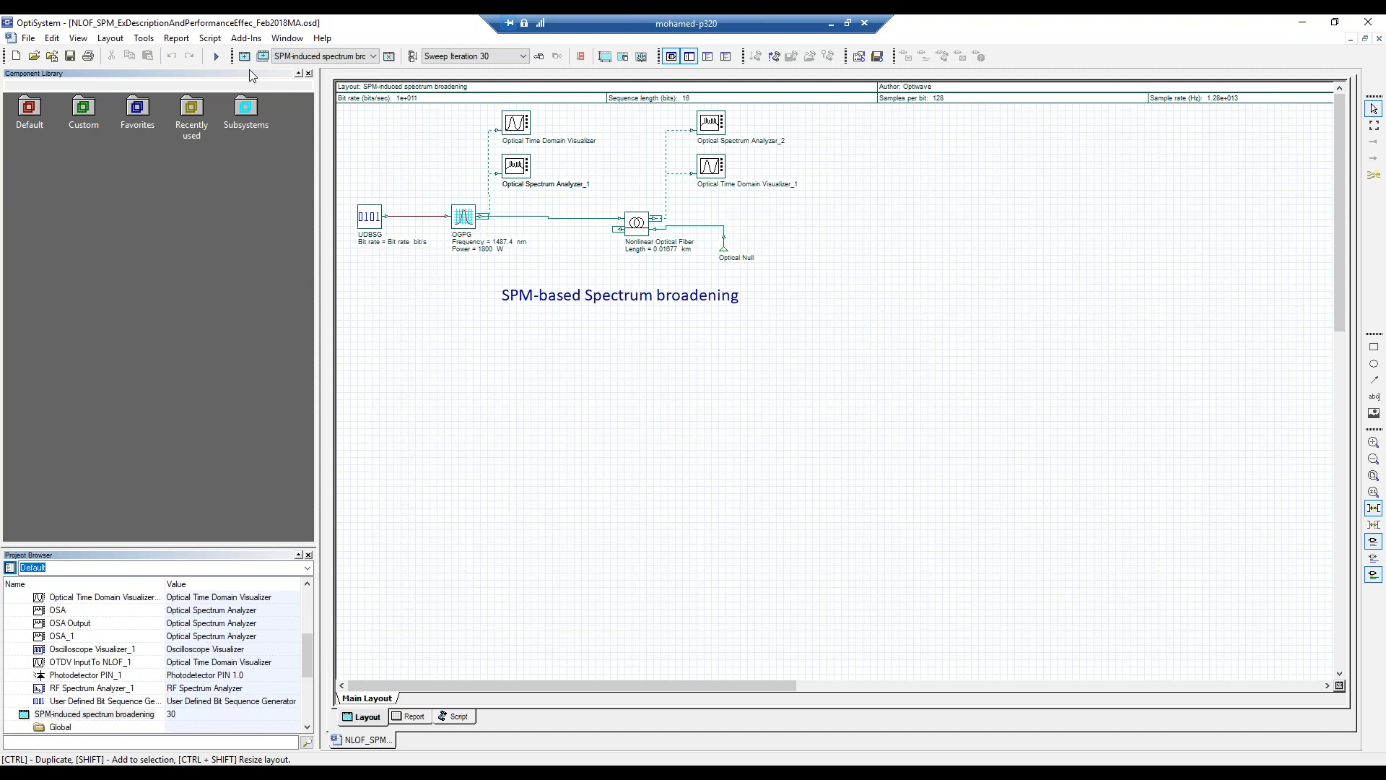
# - Calculate the whole project, running all sweep iterations of both layouts, and close the calculation window once it finishes
pyautogui.click(216, 56)
pyautogui.click(872, 235)
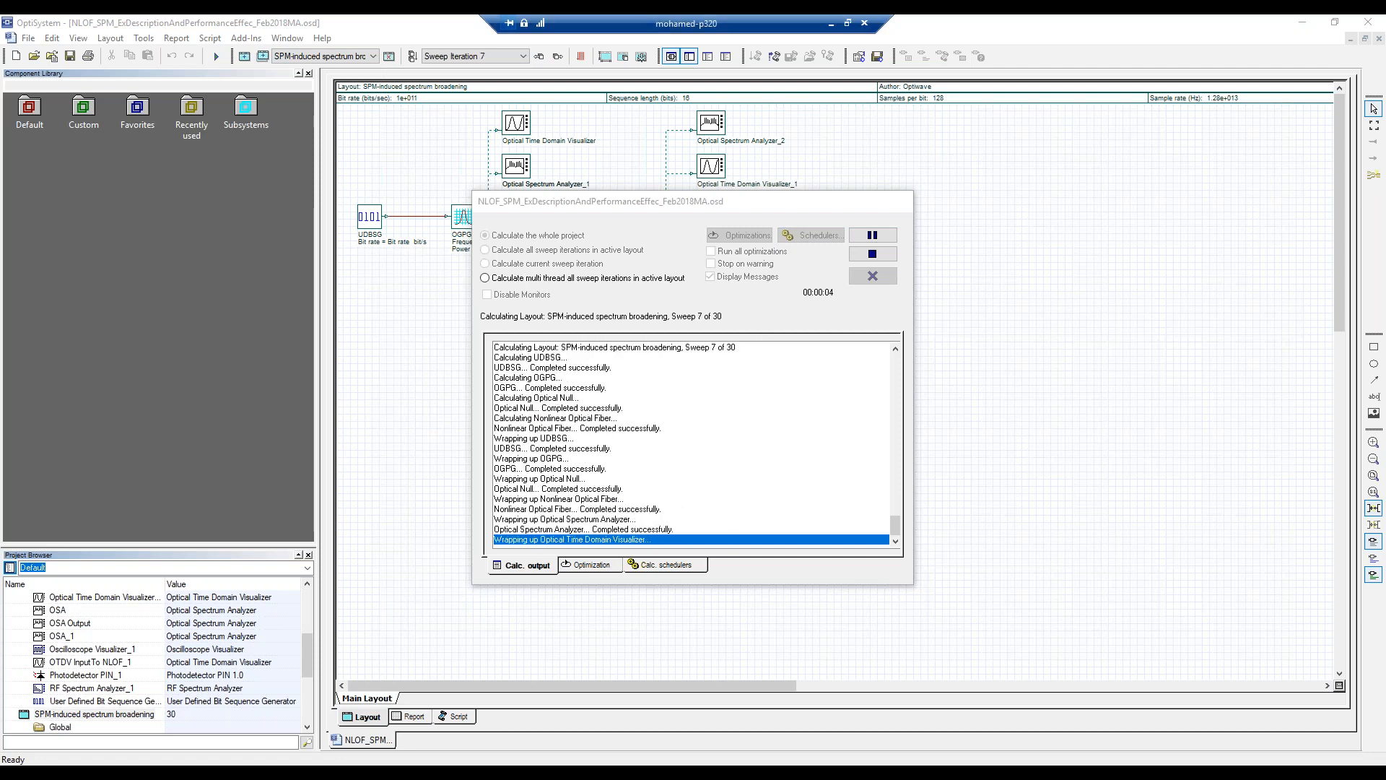
pyautogui.moveTo(741, 205); pyautogui.dragTo(1110, 168)
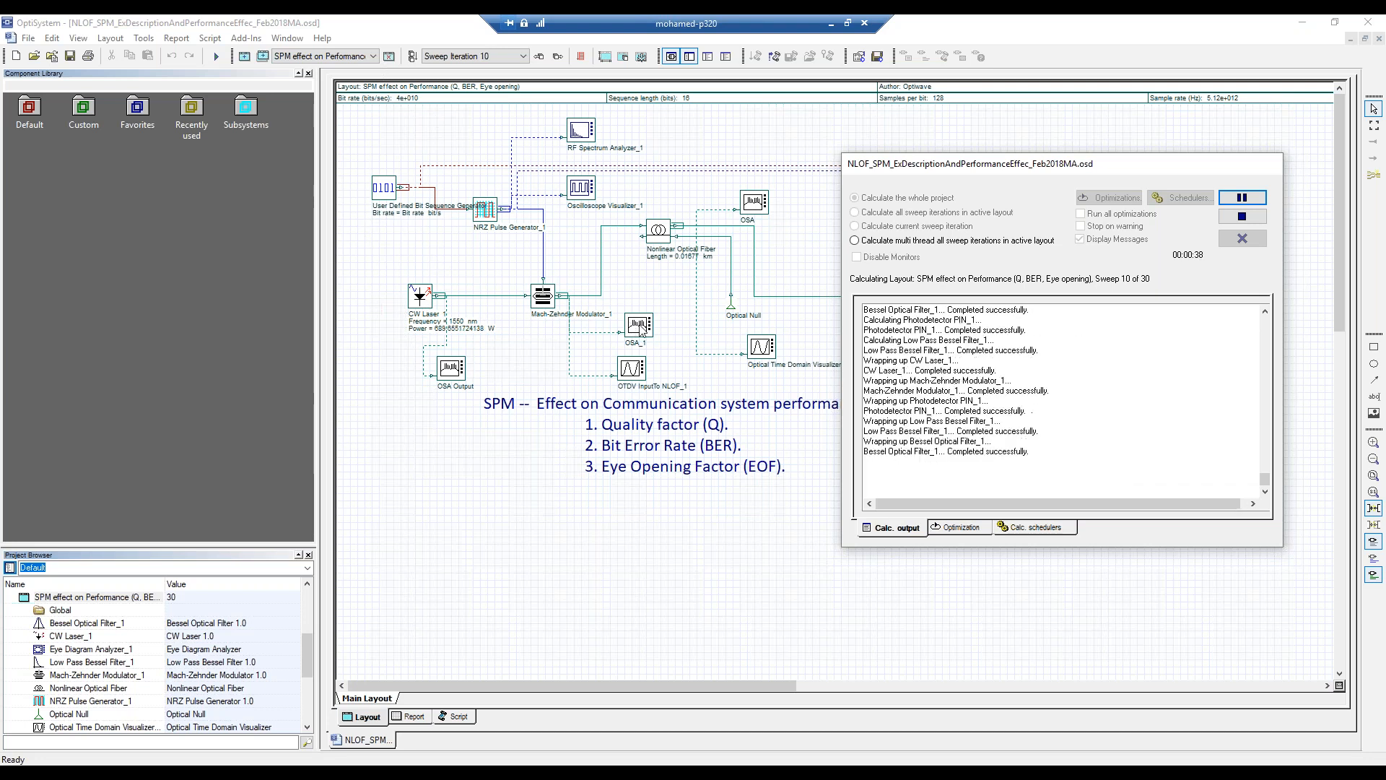
pyautogui.moveTo(940, 154); pyautogui.dragTo(986, 256)
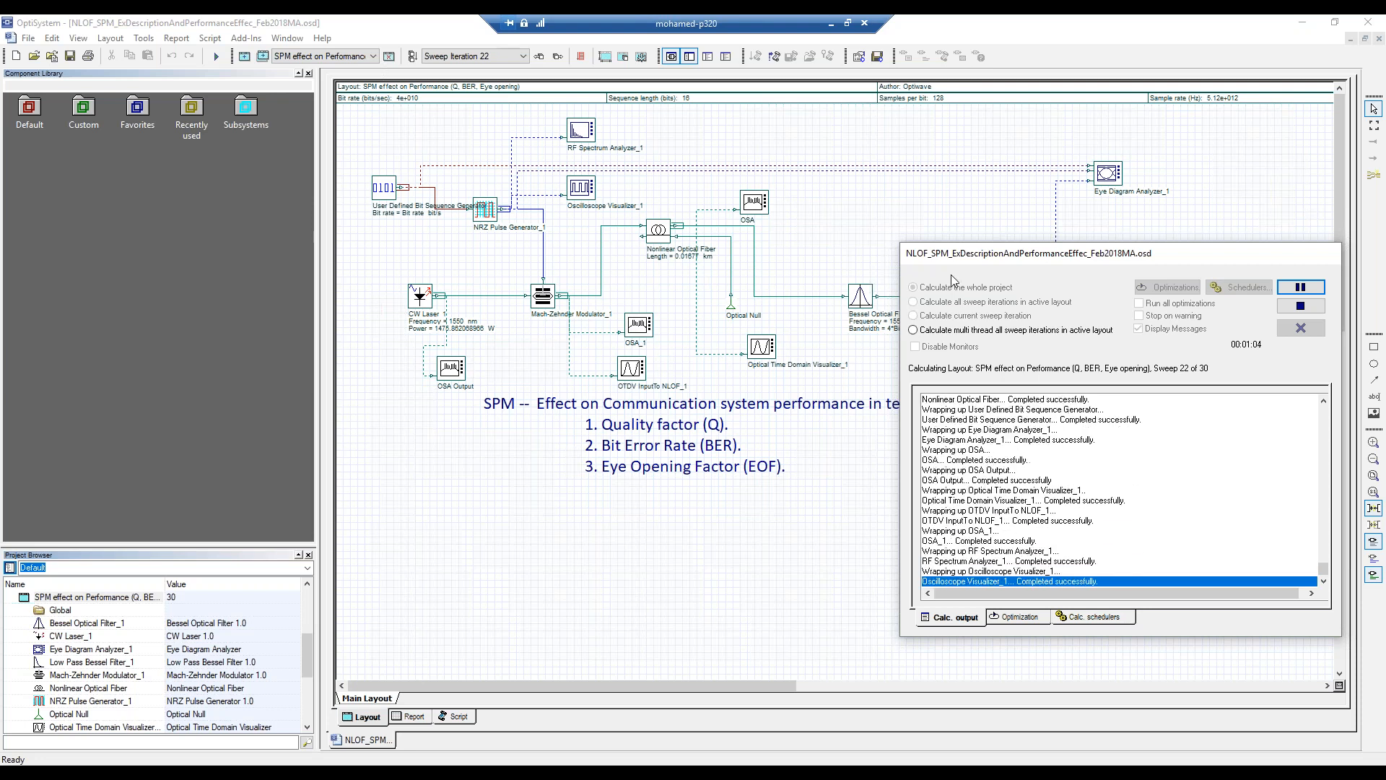
pyautogui.moveTo(997, 264); pyautogui.dragTo(799, 177)
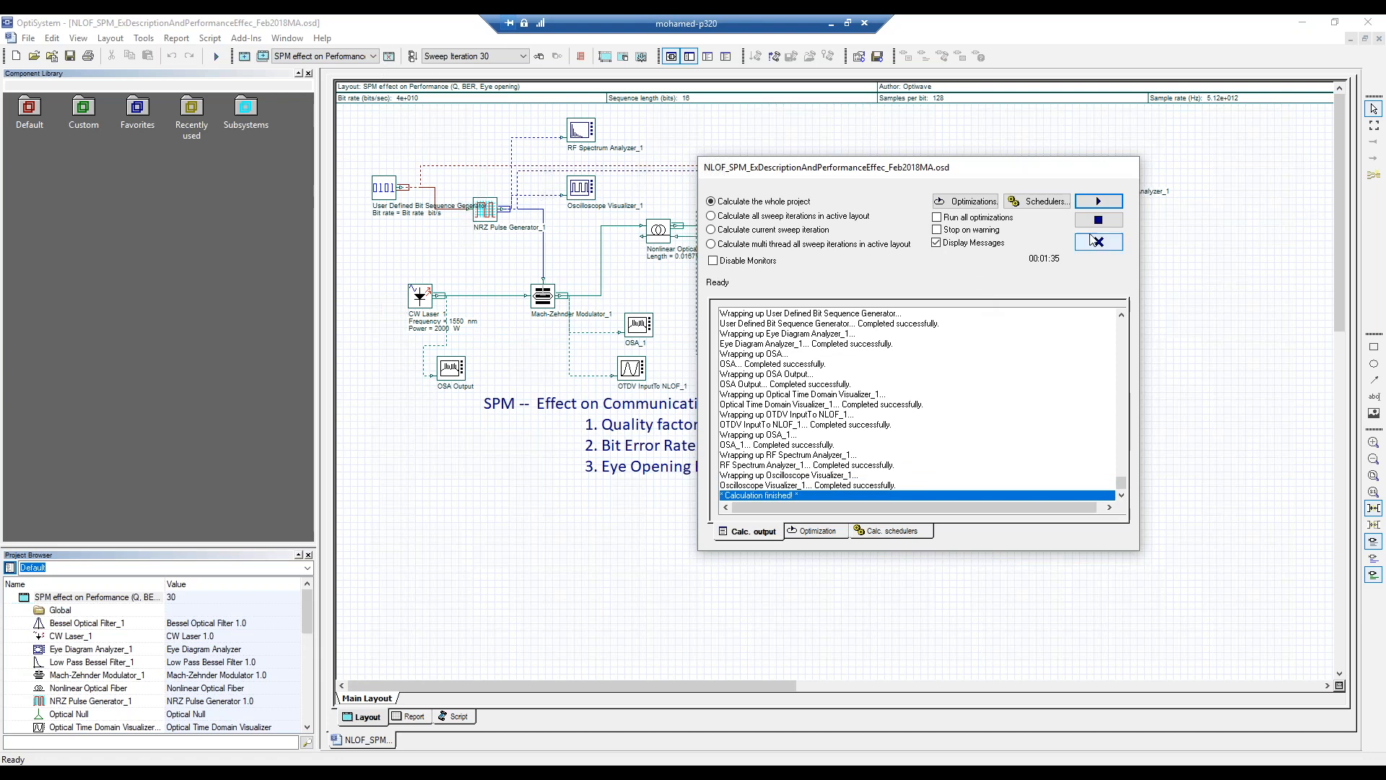
pyautogui.click(1098, 242)
# - In the SPM-induced spectrum broadening layout, examine the fiber's output spectrum in Optical Spectrum Analyzer_2 and close the analyzer
pyautogui.click(373, 56)
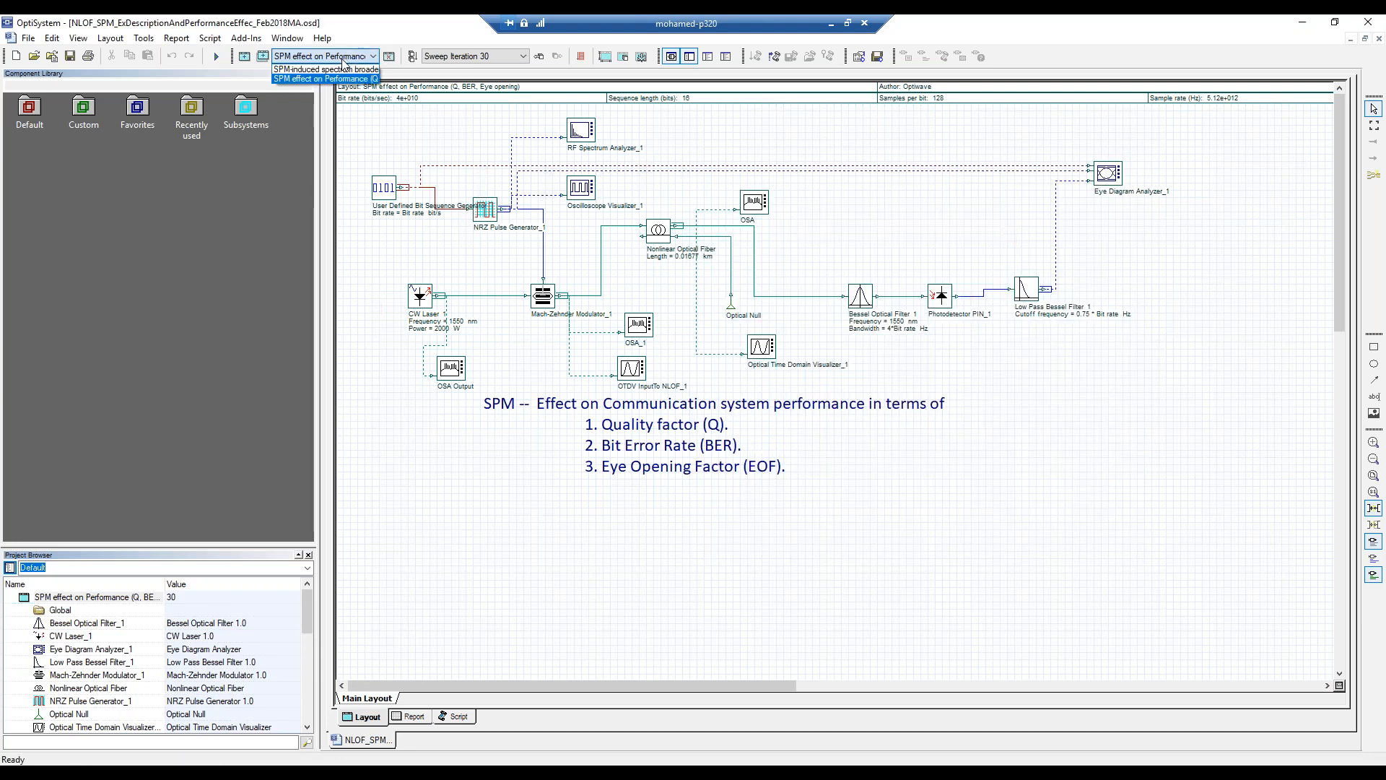
pyautogui.click(343, 70)
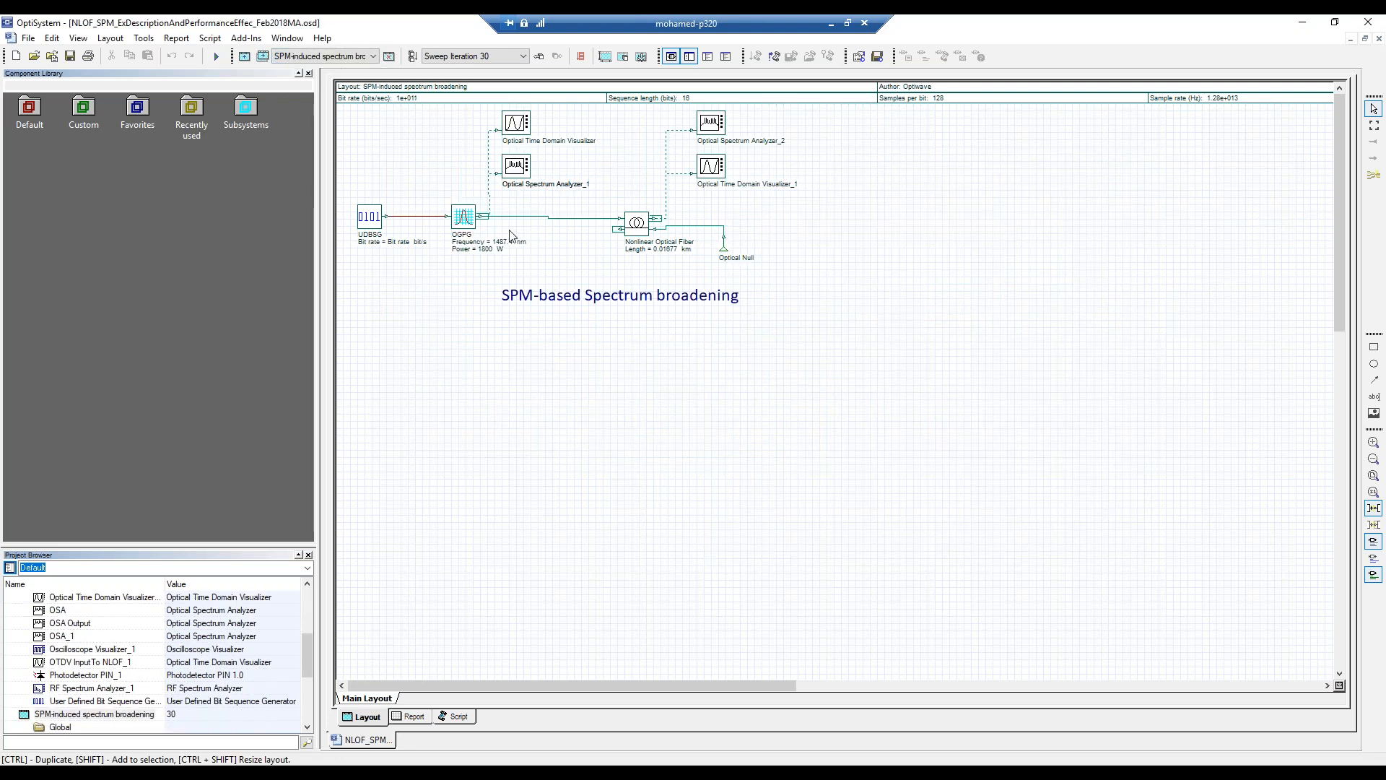
pyautogui.doubleClick(517, 166)
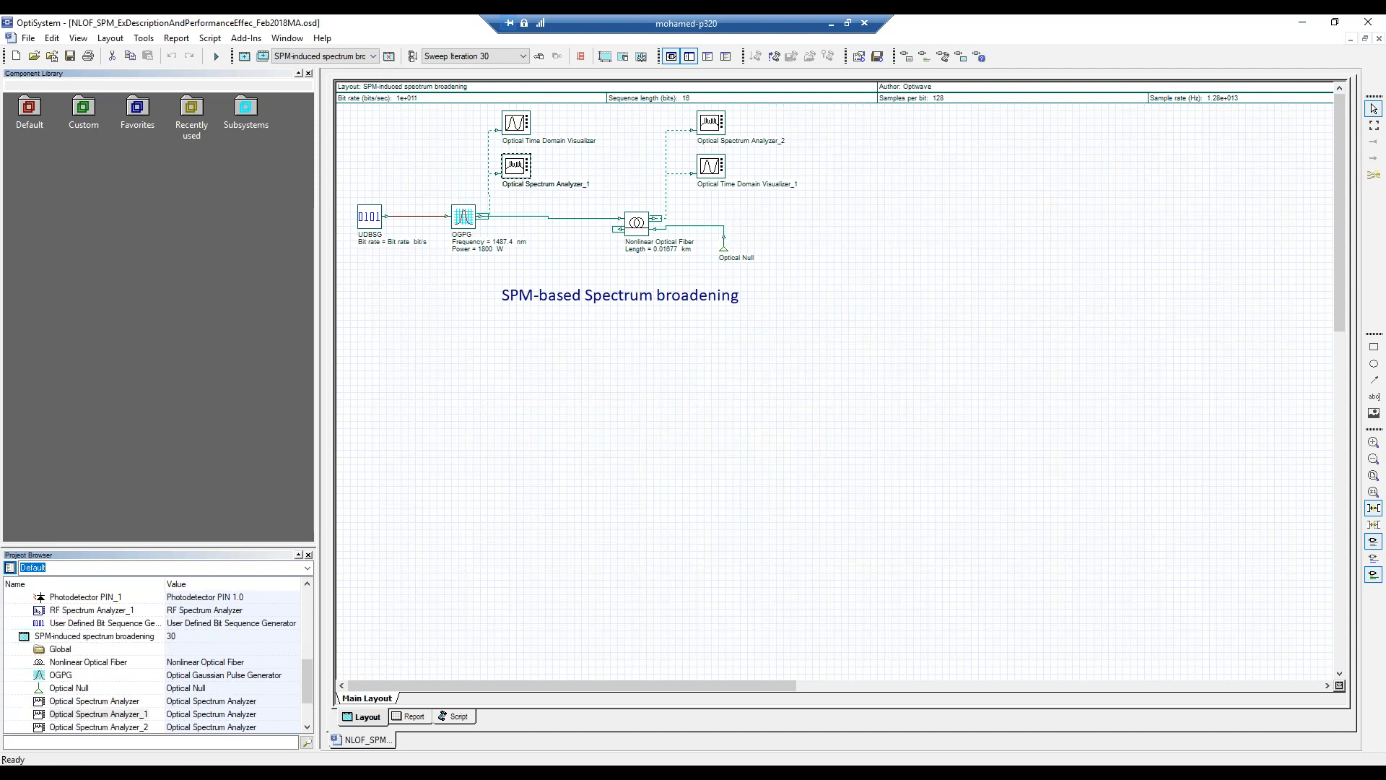
pyautogui.click(938, 179)
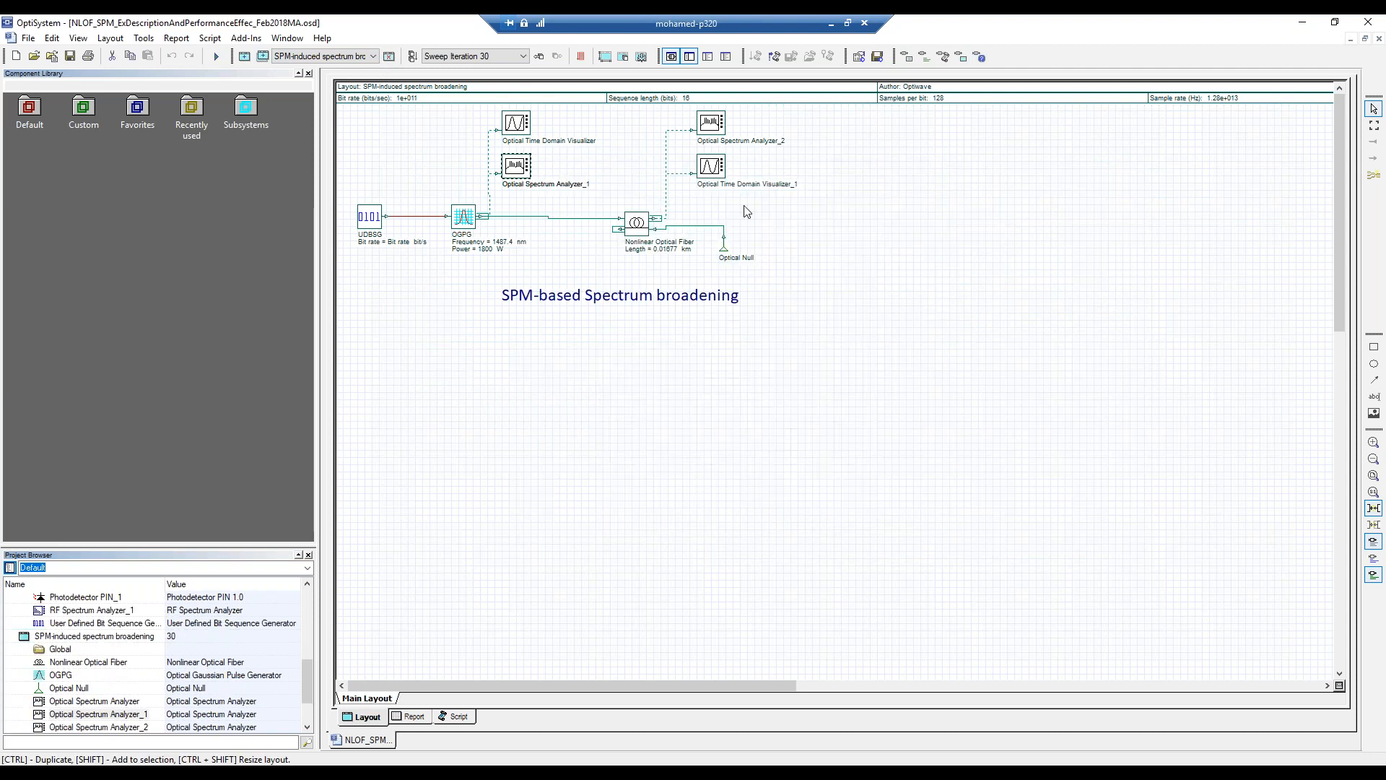
pyautogui.doubleClick(713, 134)
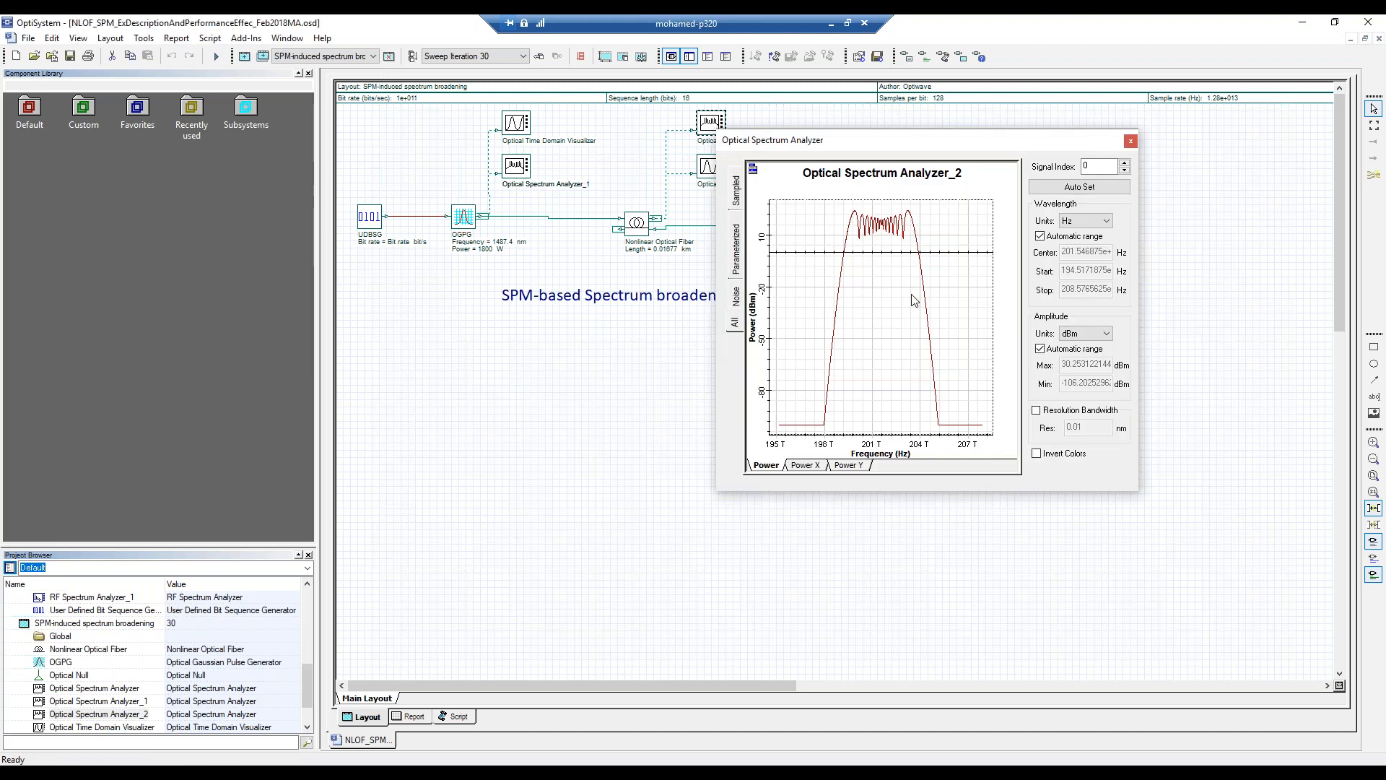
pyautogui.moveTo(893, 214); pyautogui.dragTo(972, 317)
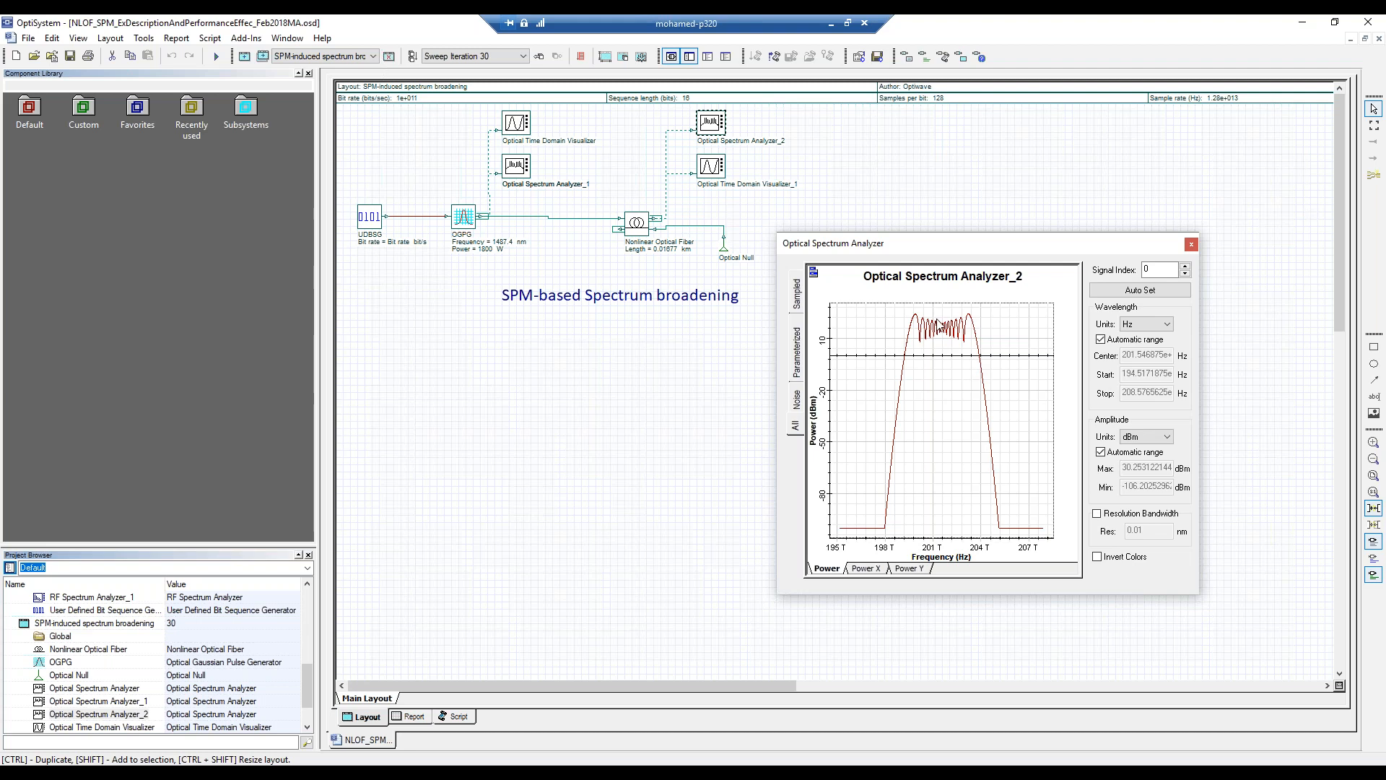
pyautogui.click(1192, 246)
# - Switch to the SPM effect on Performance layout and view the report graphs of Q factor, eye opening factor and BER
pyautogui.click(365, 56)
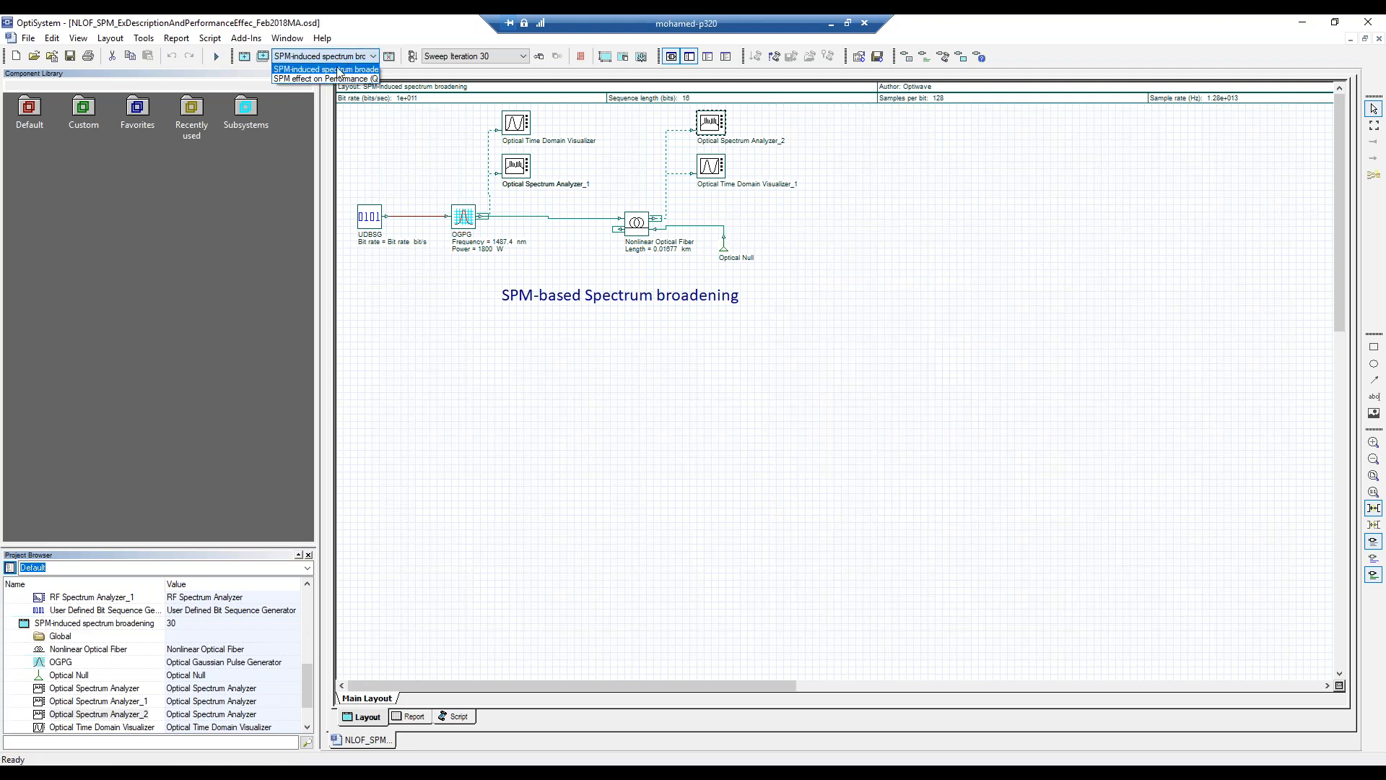
pyautogui.click(337, 78)
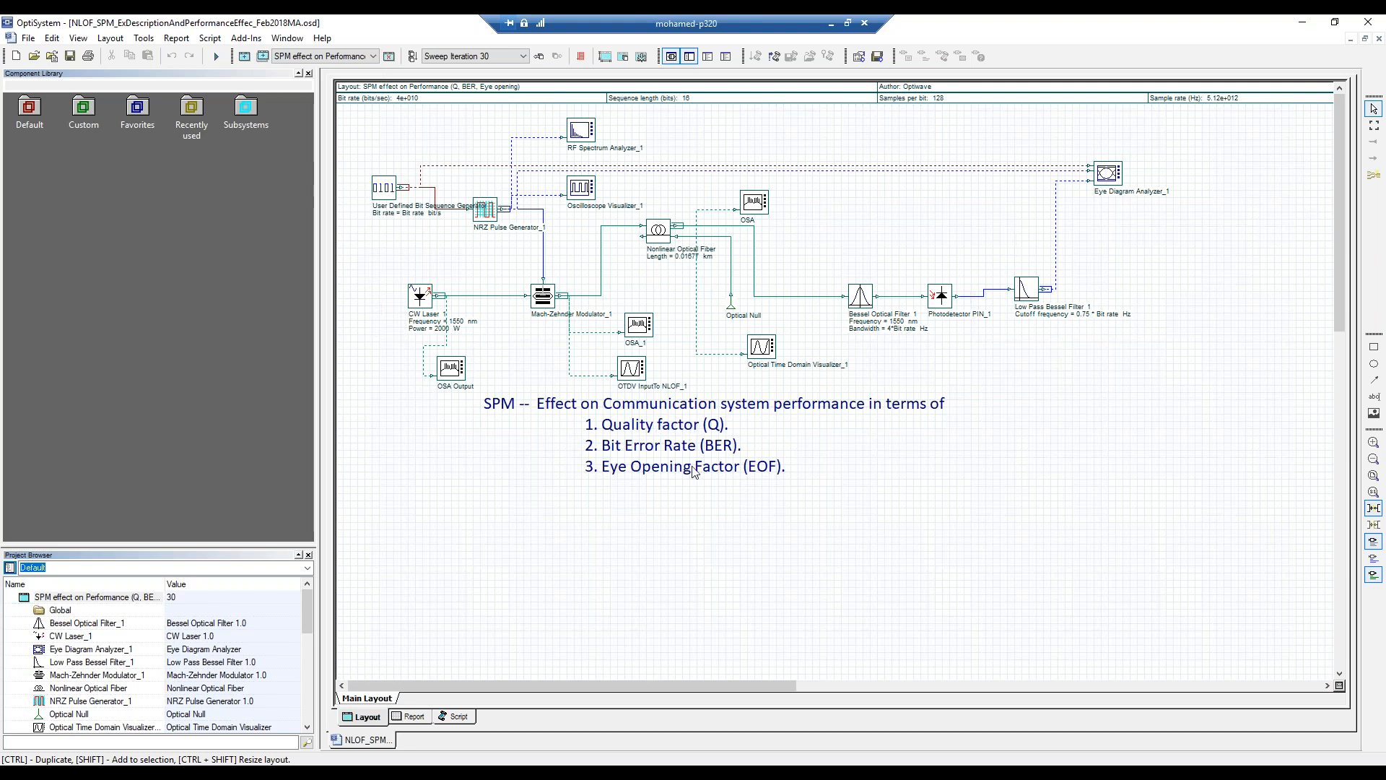
pyautogui.click(410, 718)
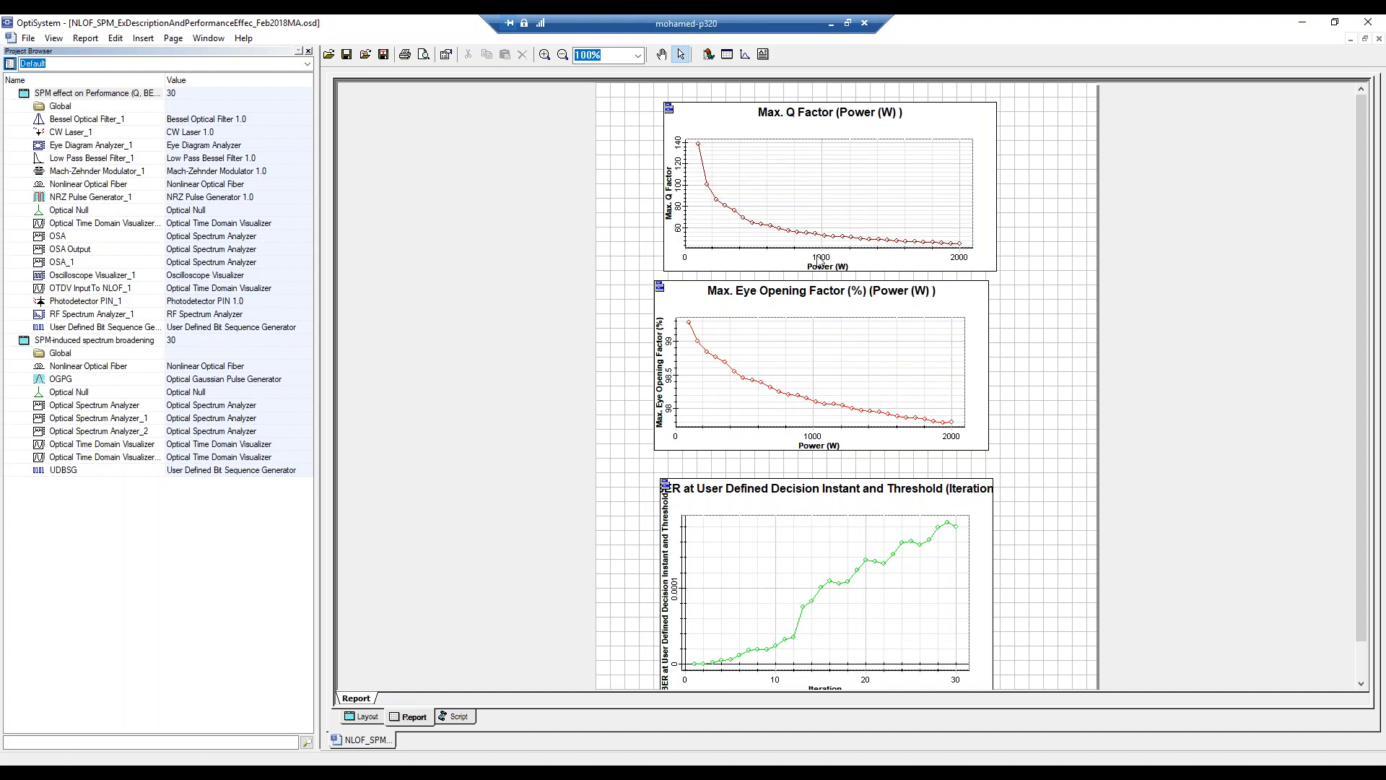
# - Inspect the swept power parameter of CW Laser_1 in the layout, and review the performance graphs in the report again
pyautogui.click(370, 717)
pyautogui.doubleClick(418, 294)
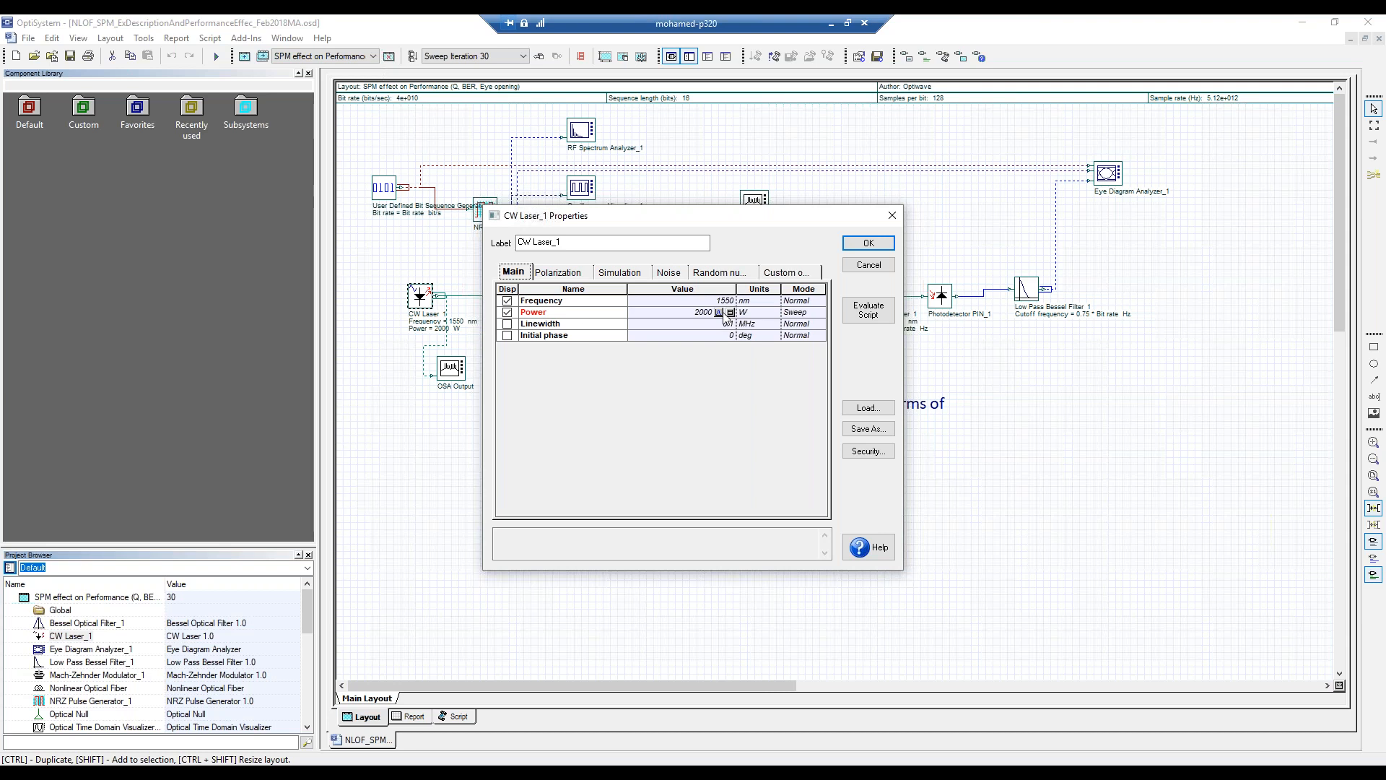
pyautogui.click(870, 265)
pyautogui.click(412, 717)
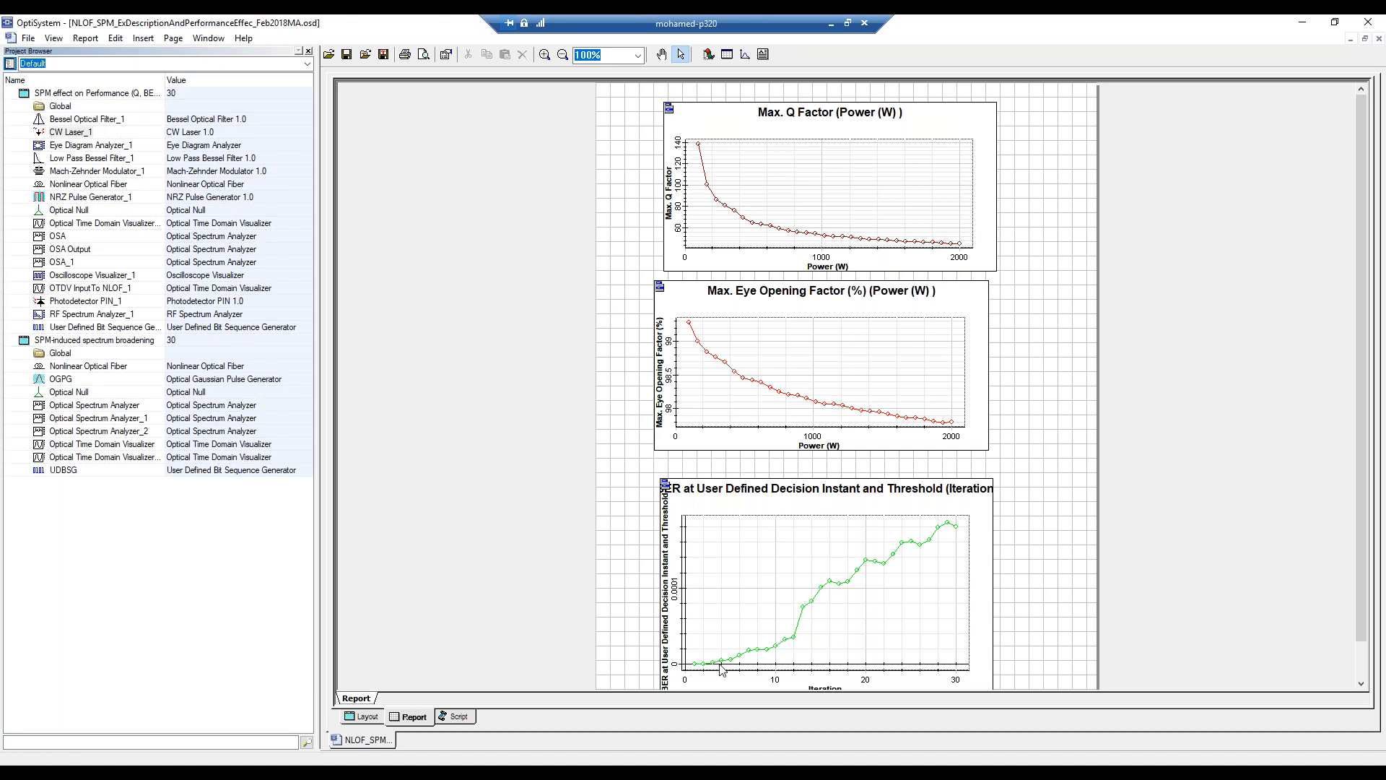
pyautogui.click(371, 718)
# - Close OptiSystem, saving the changes to NLOF_SPM_ExDescriptionAndPerformanceEffec_Feb2018MA.osd
pyautogui.click(1369, 22)
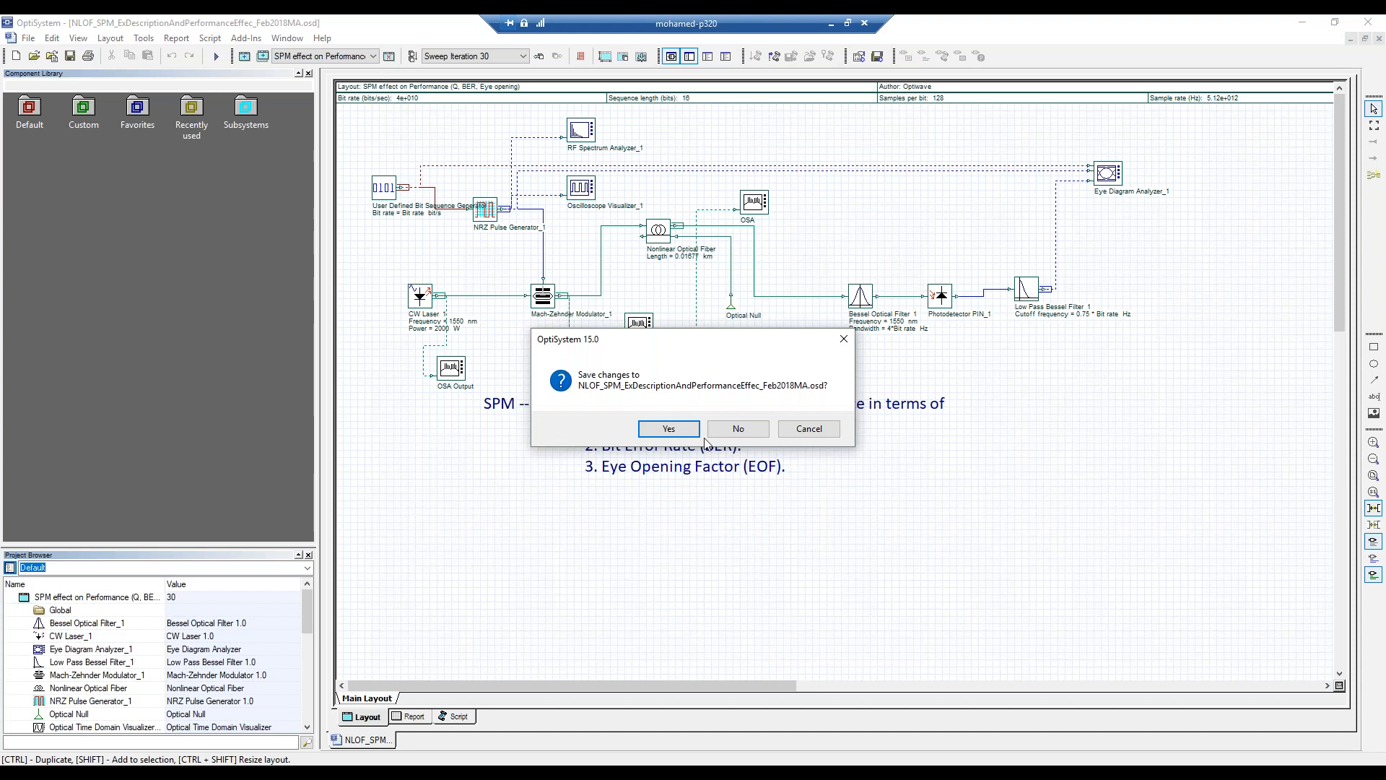
pyautogui.click(653, 440)
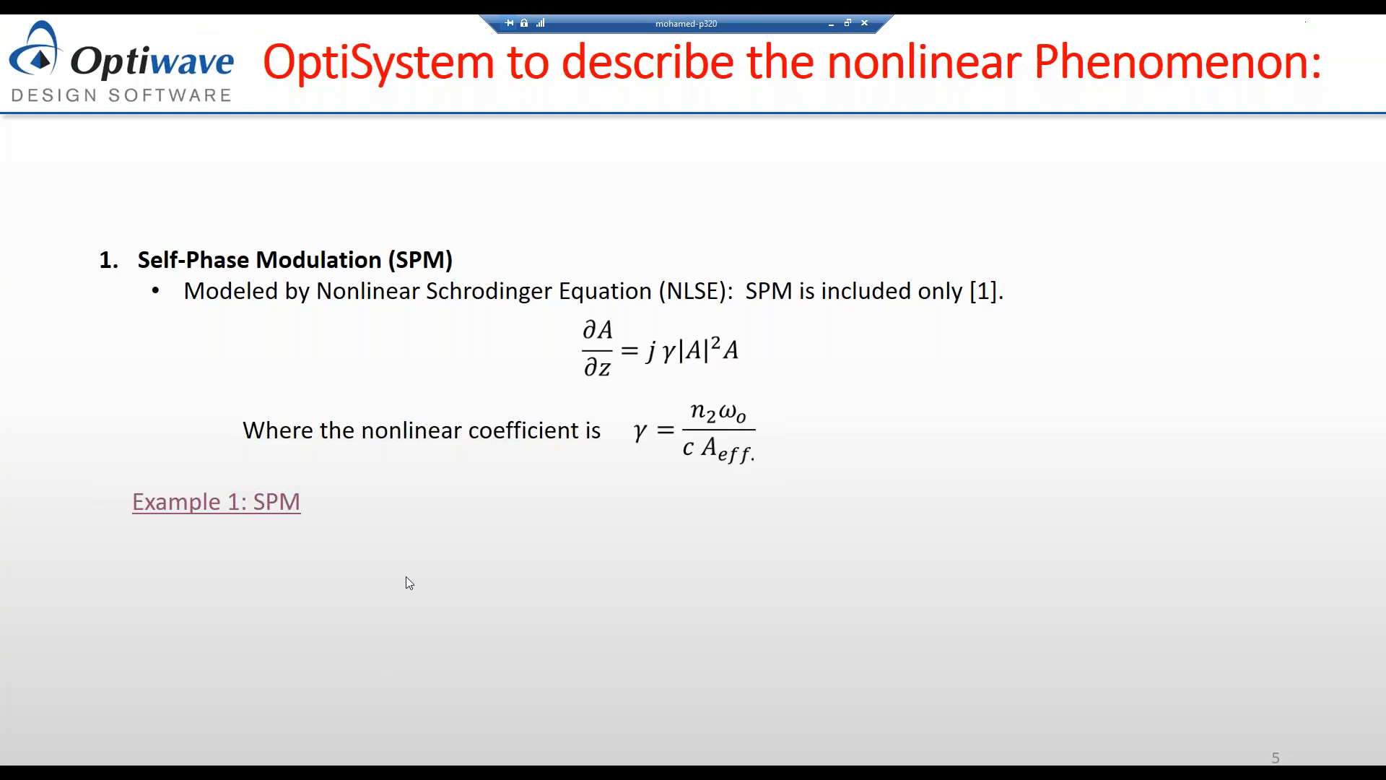
pyautogui.click(534, 509)
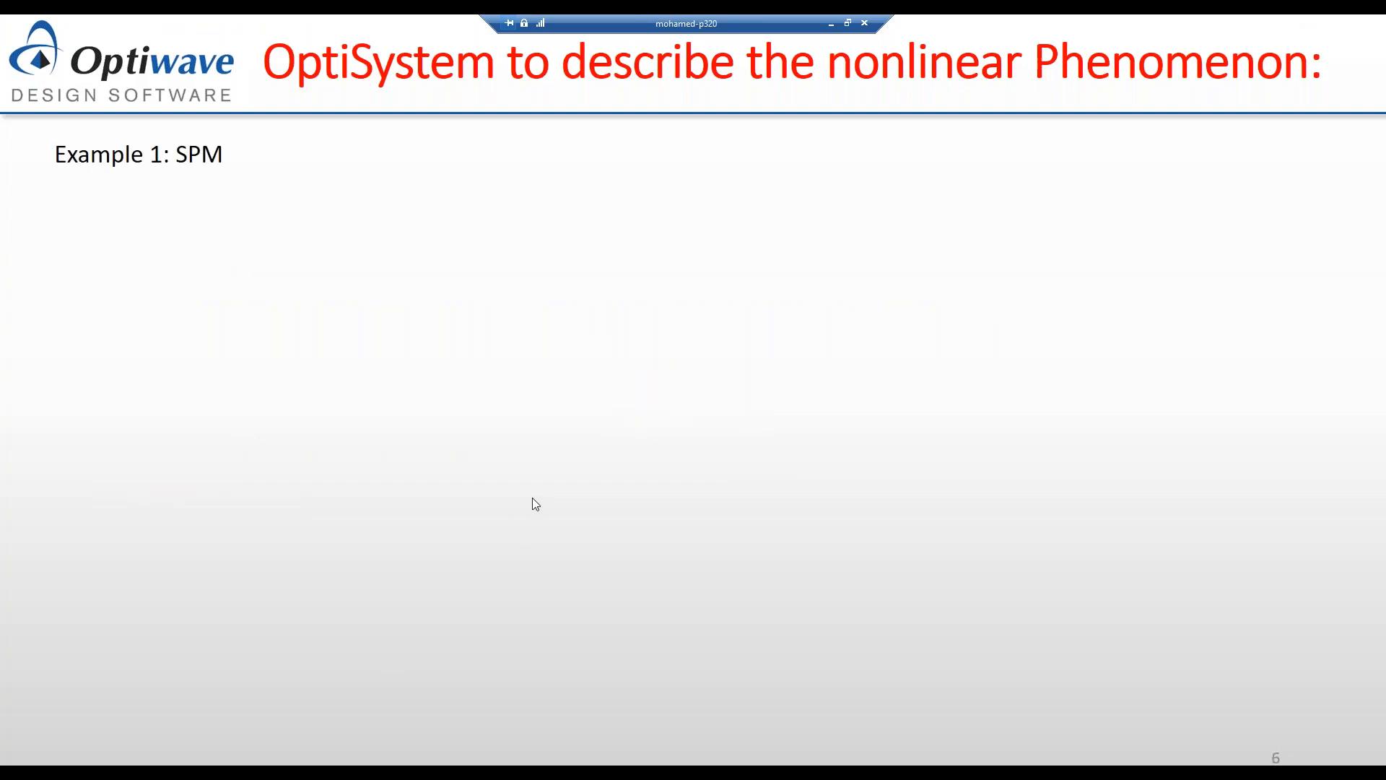
pyautogui.click(531, 496)
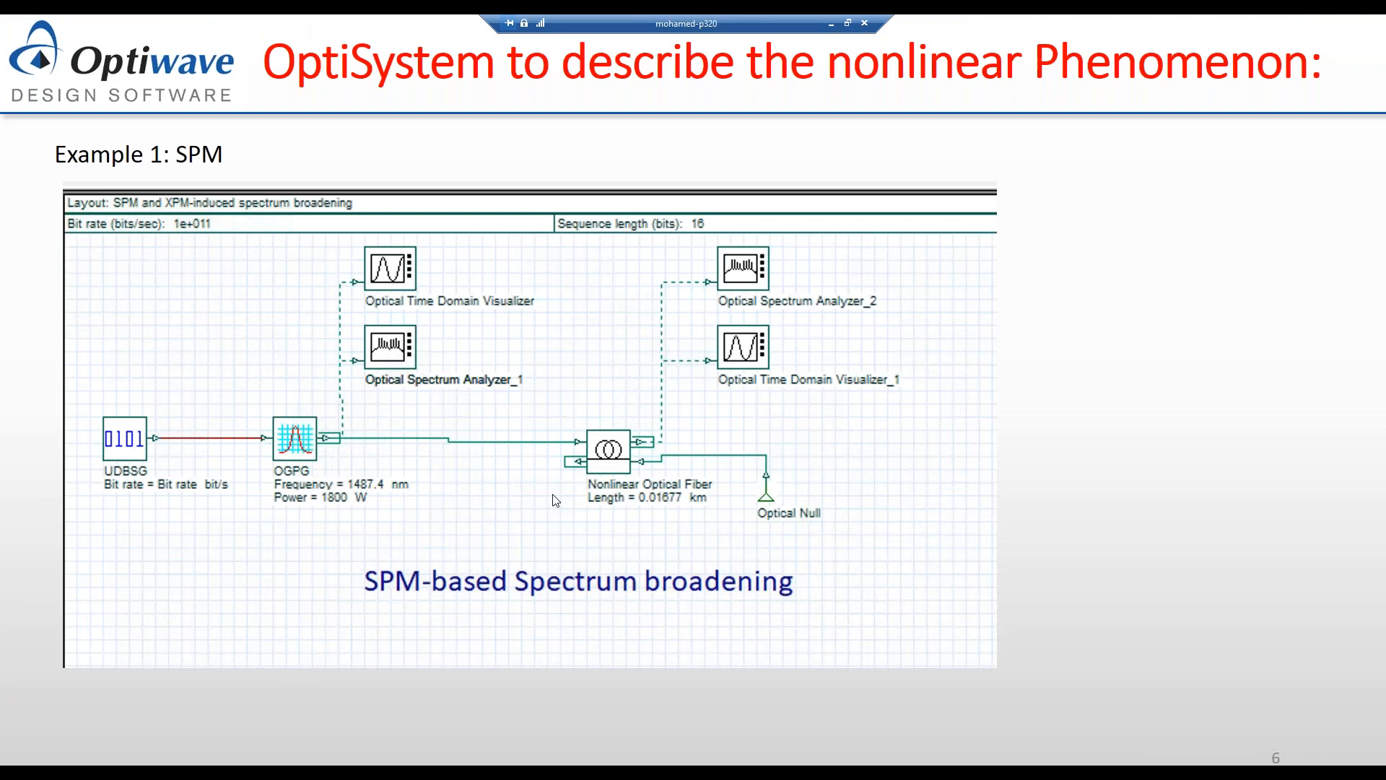
pyautogui.click(491, 528)
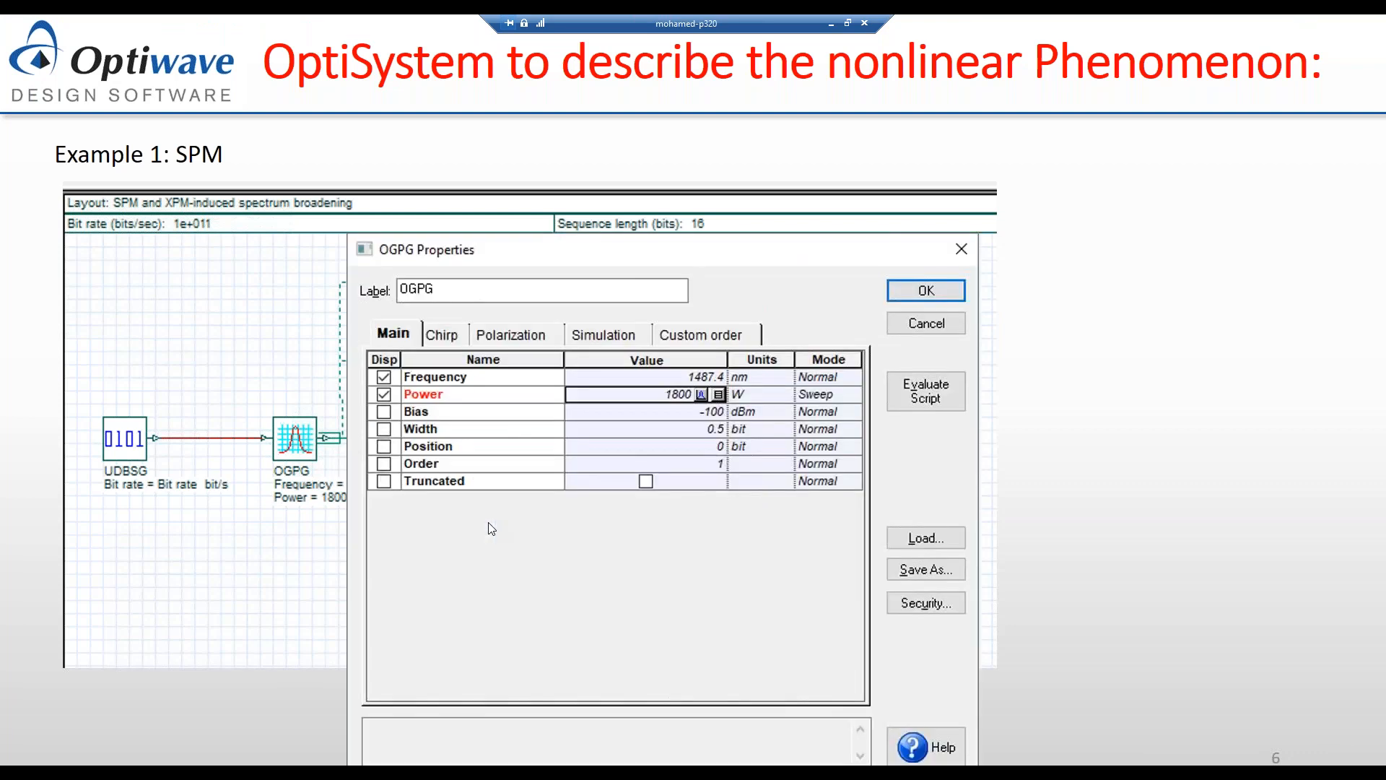
pyautogui.click(543, 502)
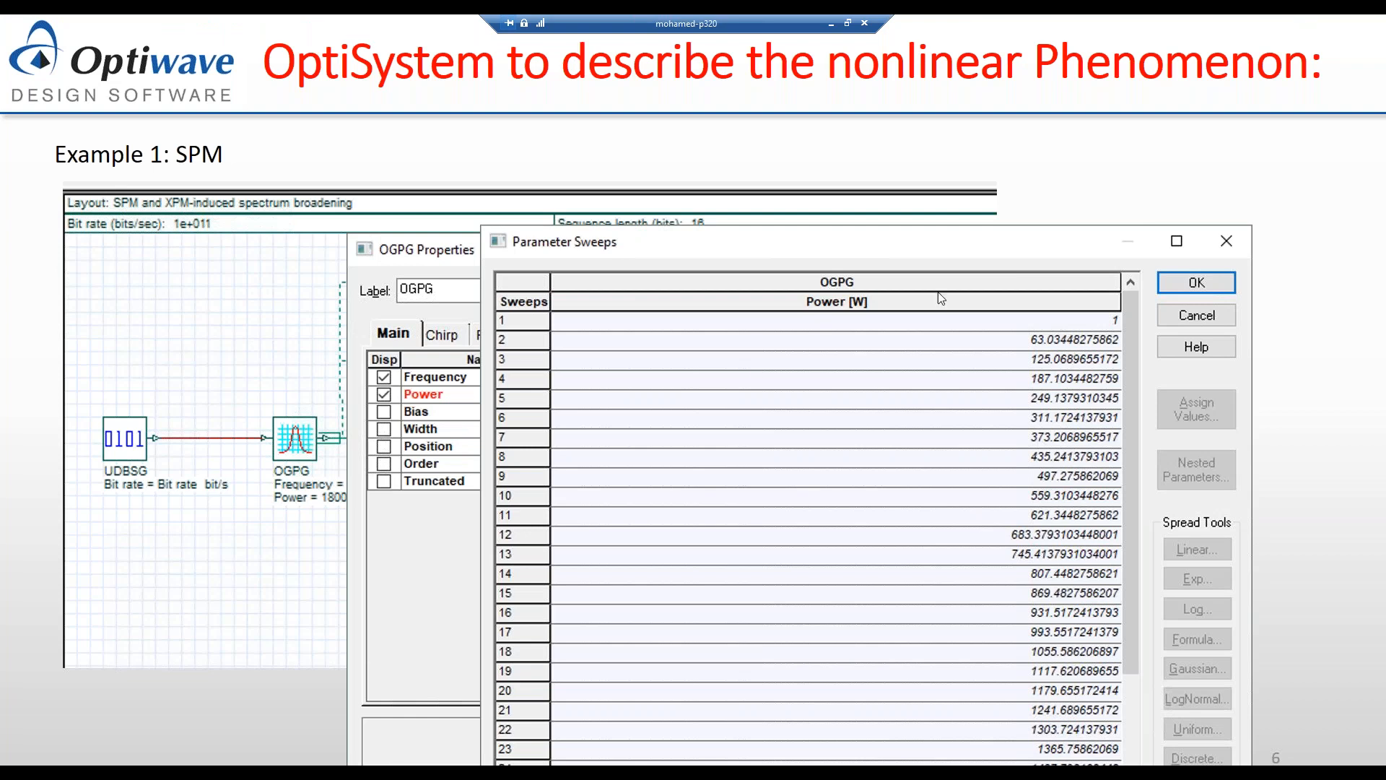
pyautogui.click(875, 181)
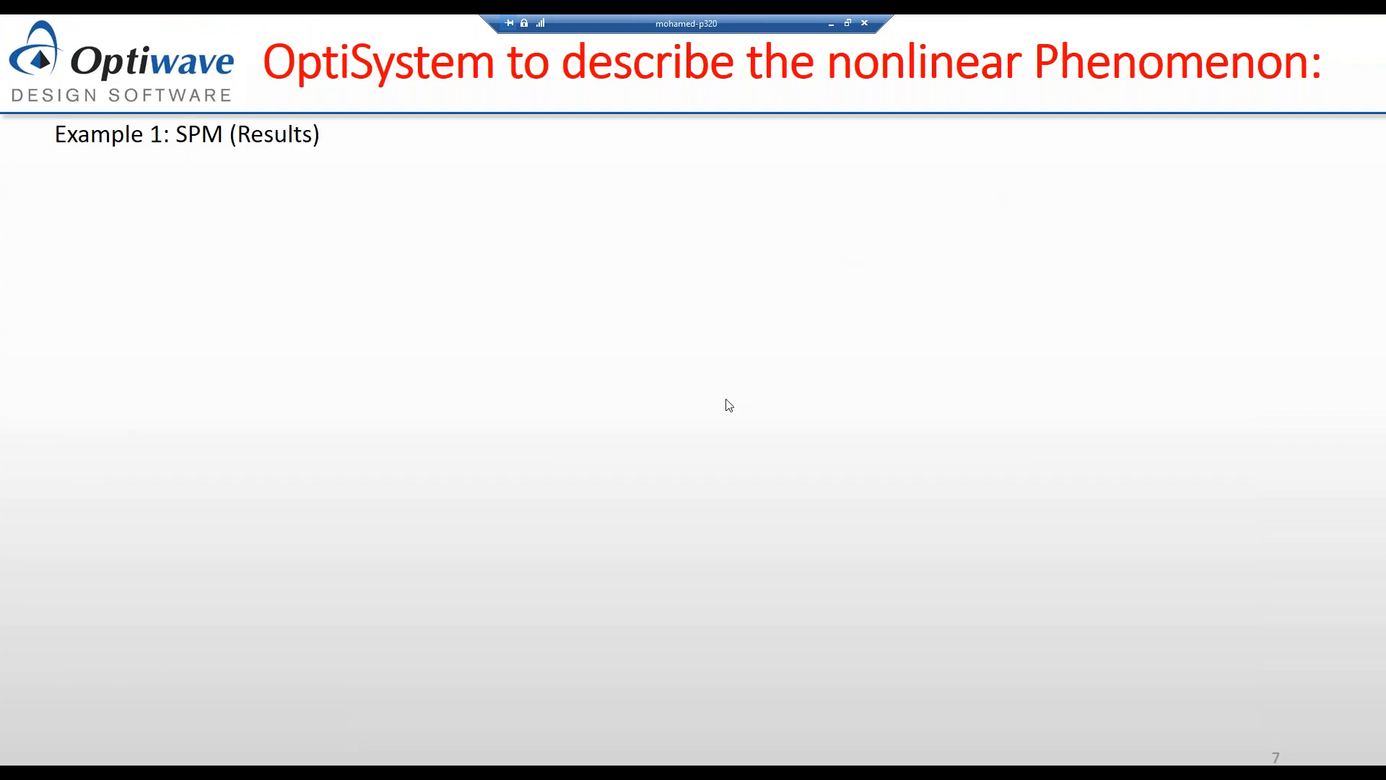
pyautogui.press('Left')
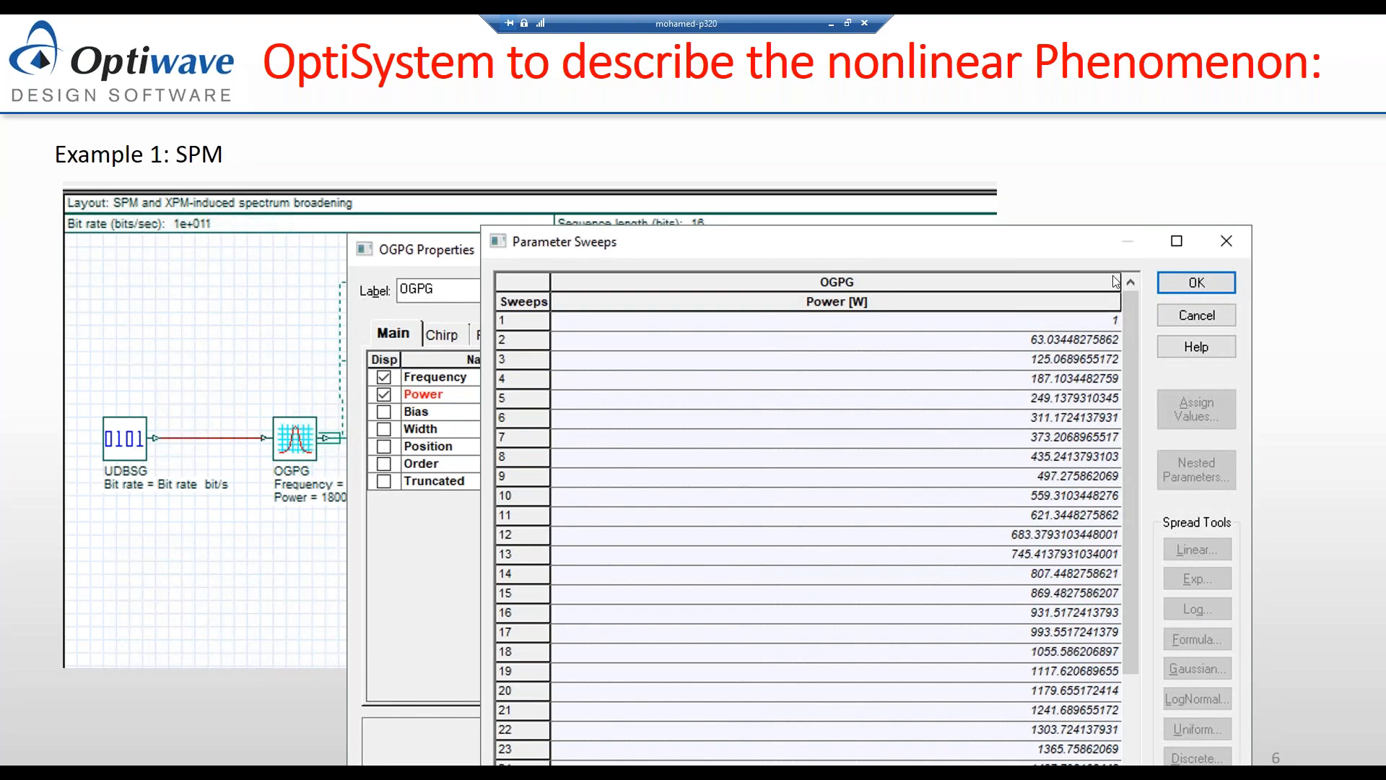
pyautogui.click(667, 491)
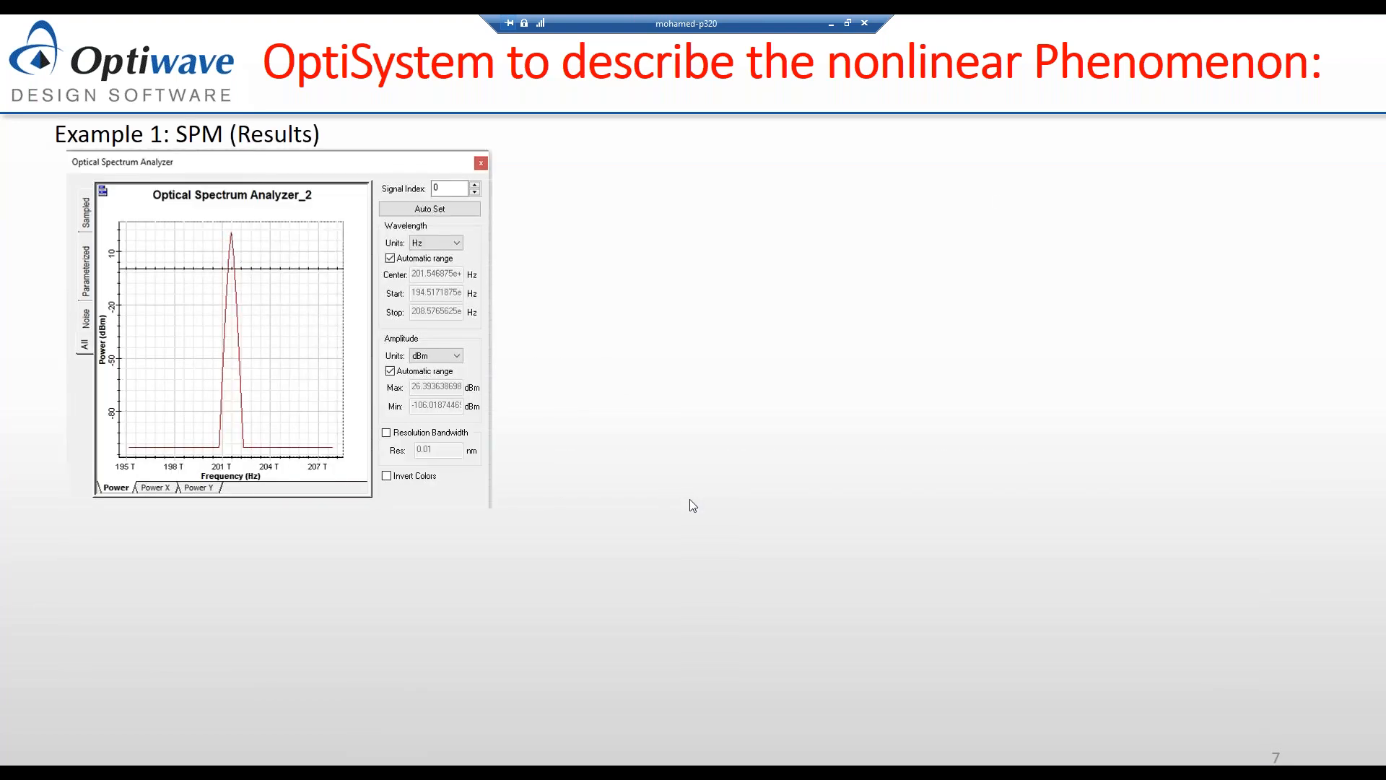
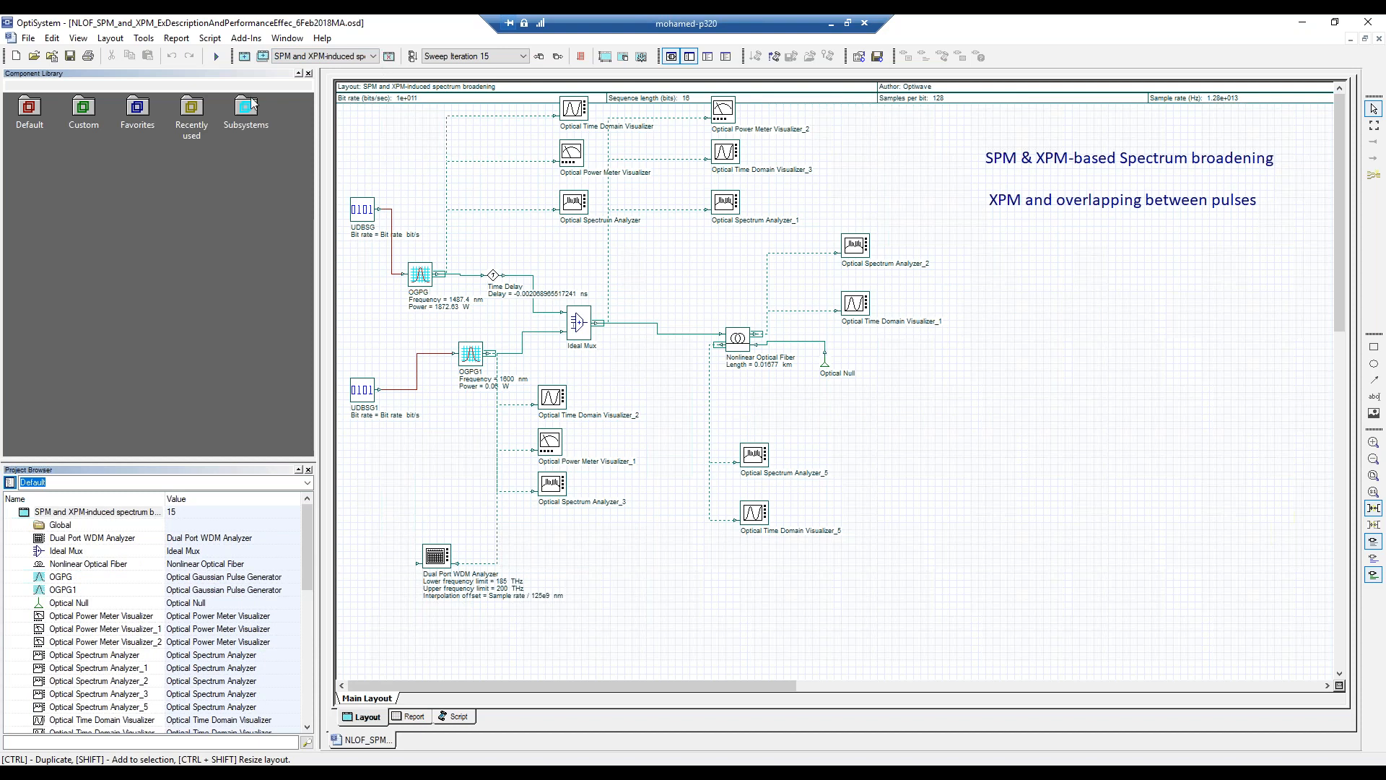
# - Calculate the whole project for all sweep iterations and close the calculation window once the run has finished
pyautogui.click(216, 56)
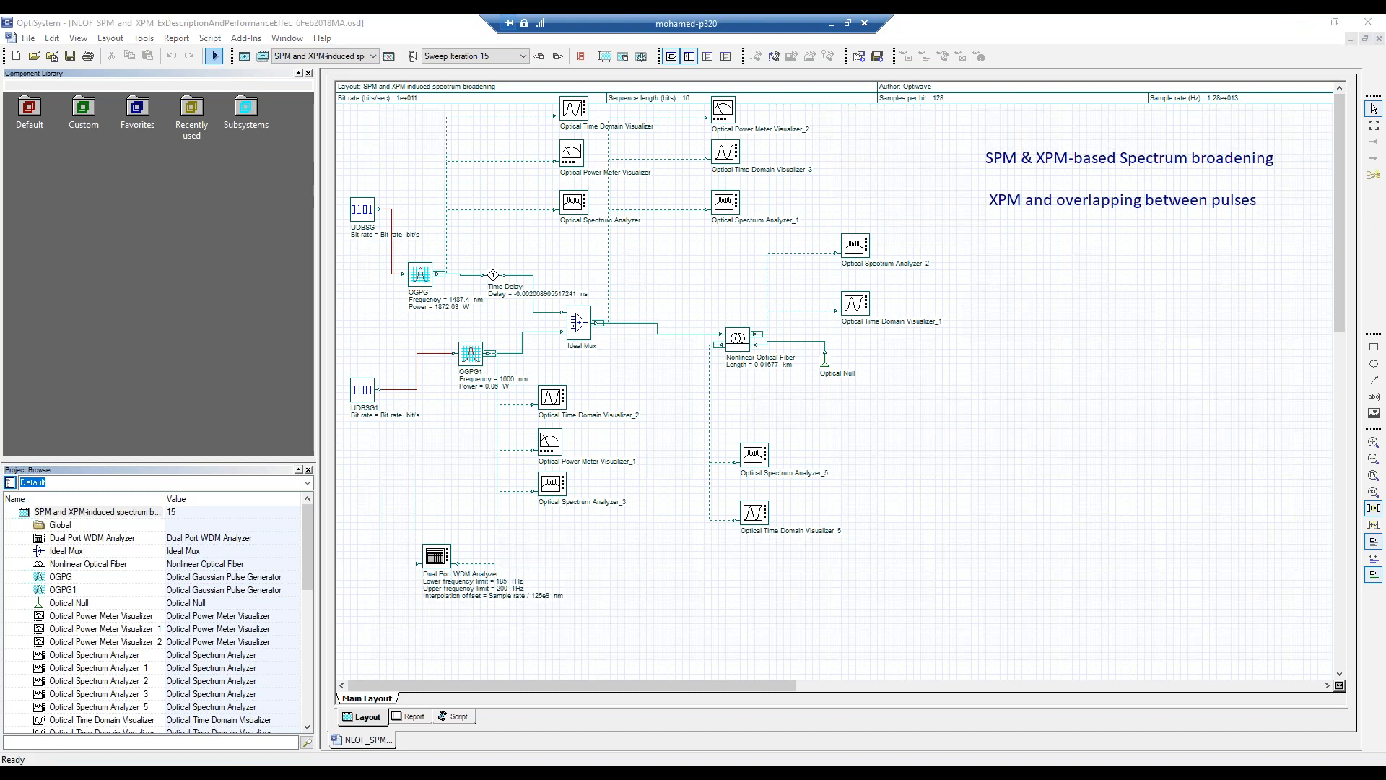
pyautogui.moveTo(778, 212); pyautogui.dragTo(1213, 211)
pyautogui.click(1308, 234)
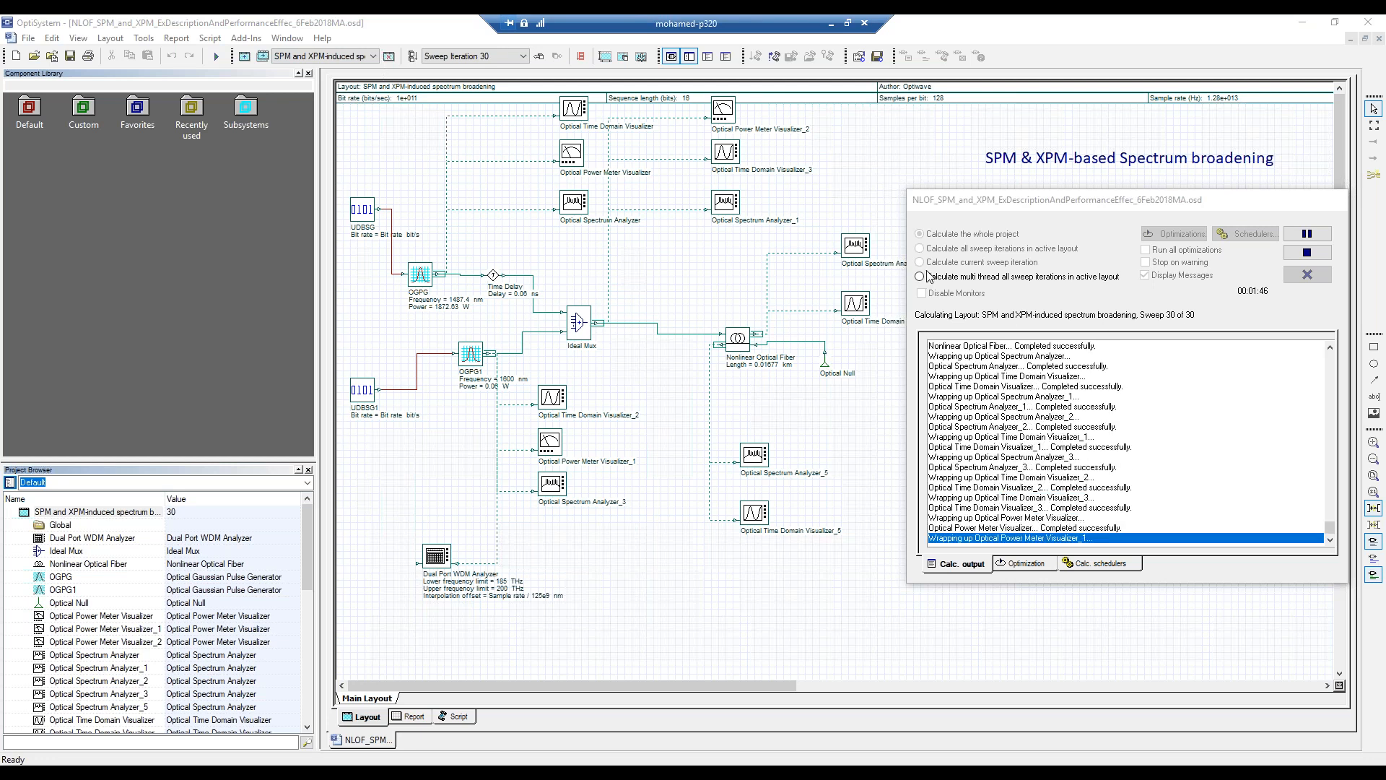
pyautogui.moveTo(1056, 218); pyautogui.dragTo(846, 213)
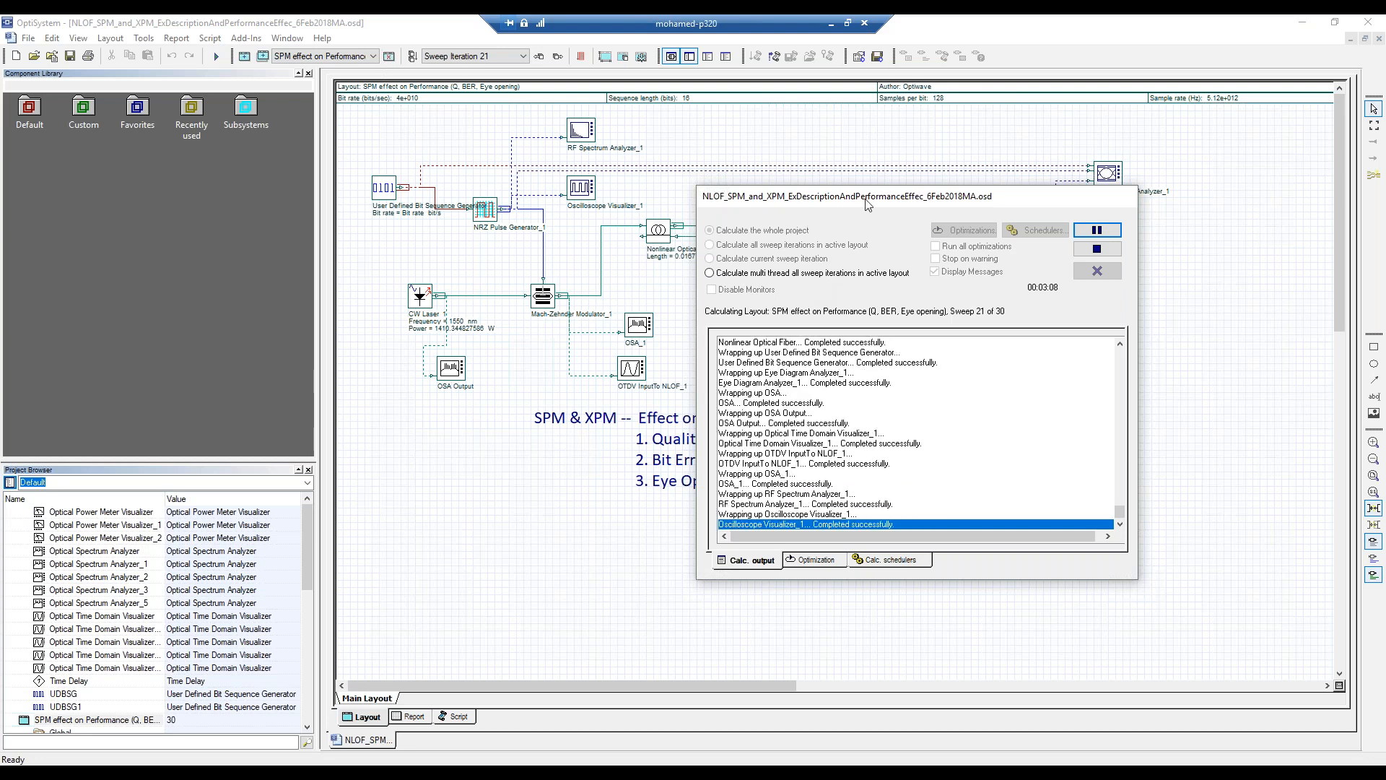
pyautogui.moveTo(878, 202); pyautogui.dragTo(950, 345)
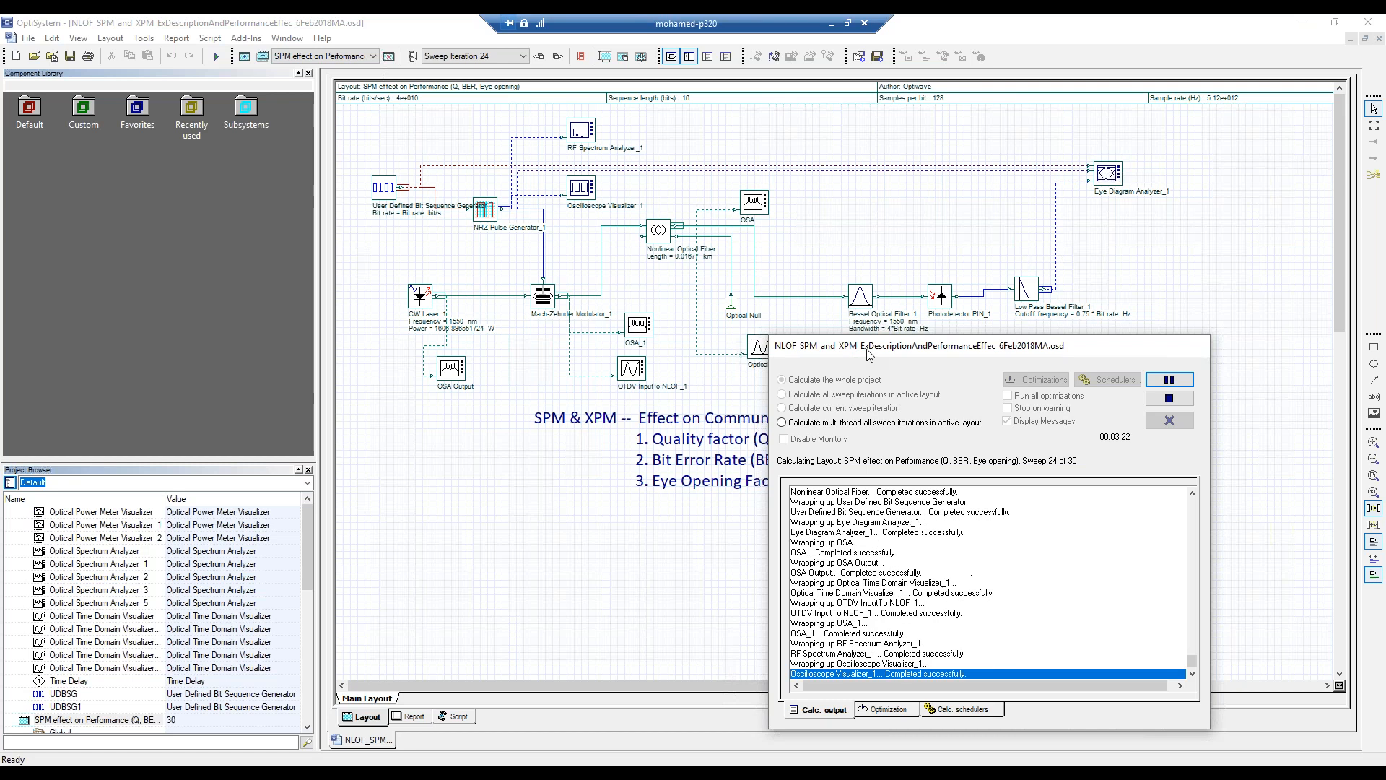
pyautogui.moveTo(870, 353); pyautogui.dragTo(905, 278)
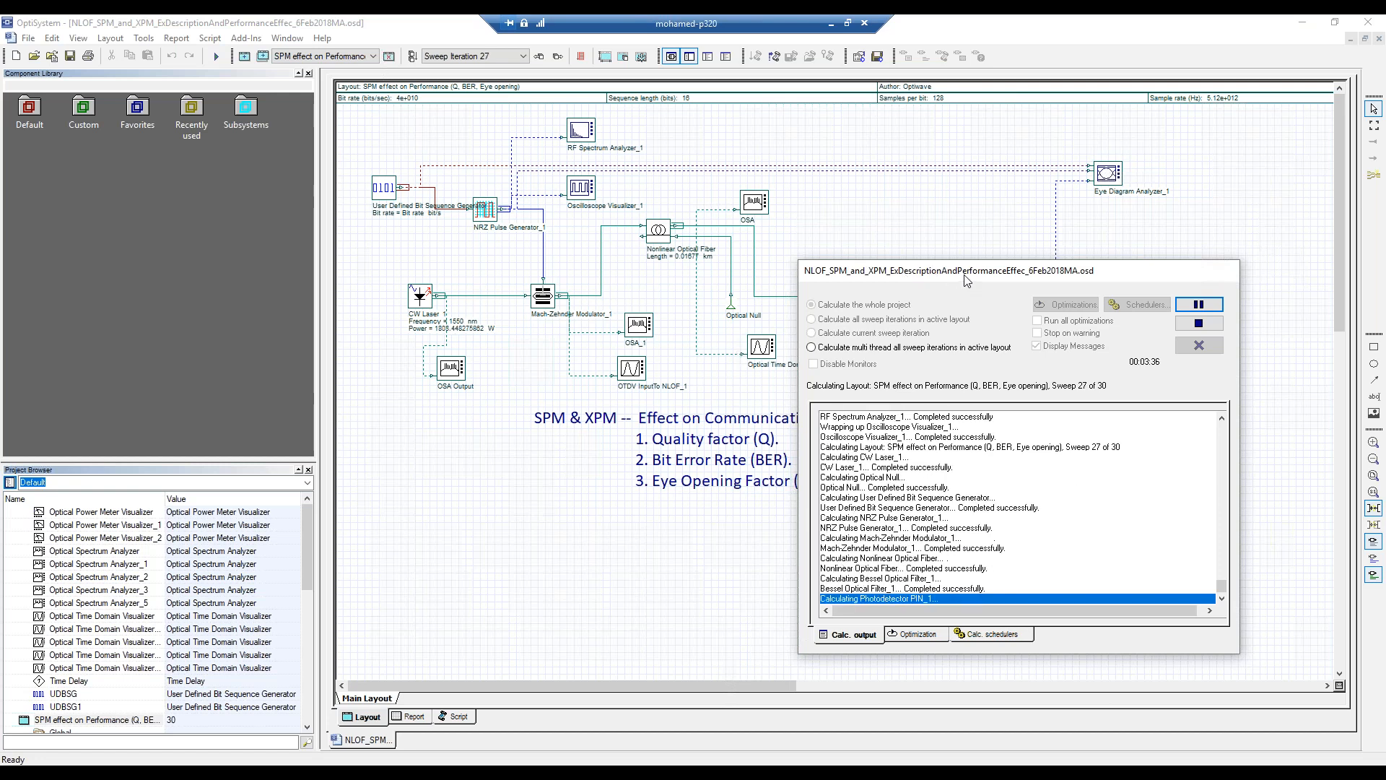
pyautogui.moveTo(848, 280); pyautogui.dragTo(537, 272)
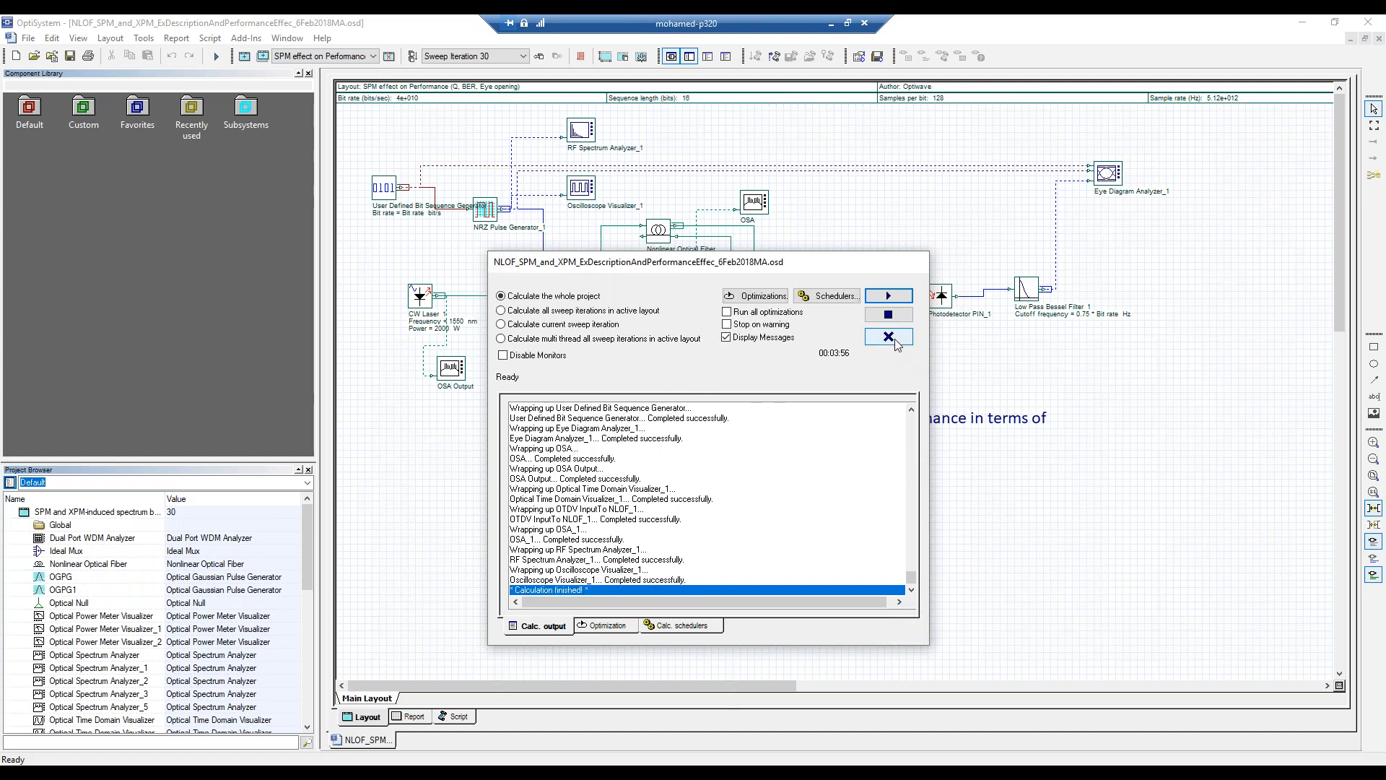
pyautogui.click(890, 338)
# - Switch to the SPM and XPM-induced spectrum broadening layout and view the results of Optical Spectrum Analyzer_2 and Optical Time Domain Visualizer_3
pyautogui.click(373, 56)
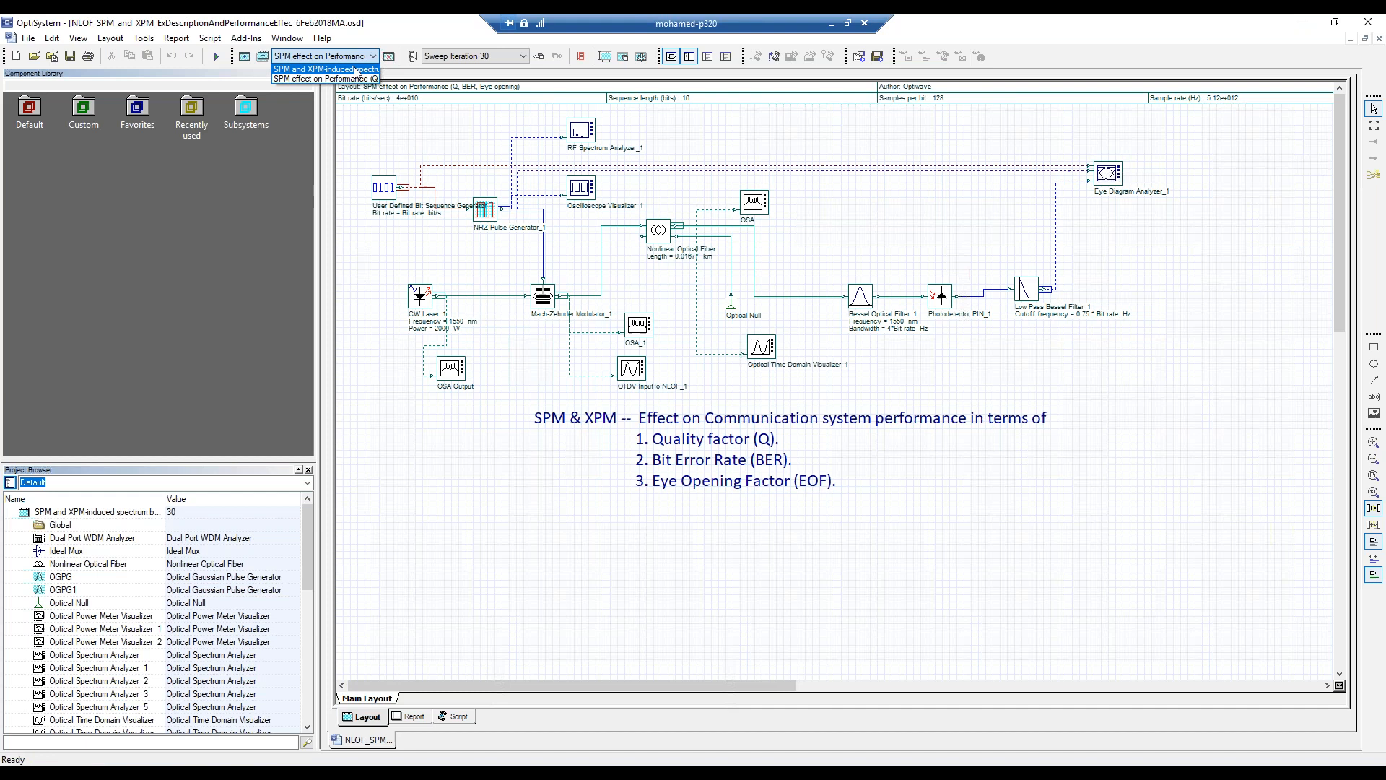
pyautogui.click(325, 78)
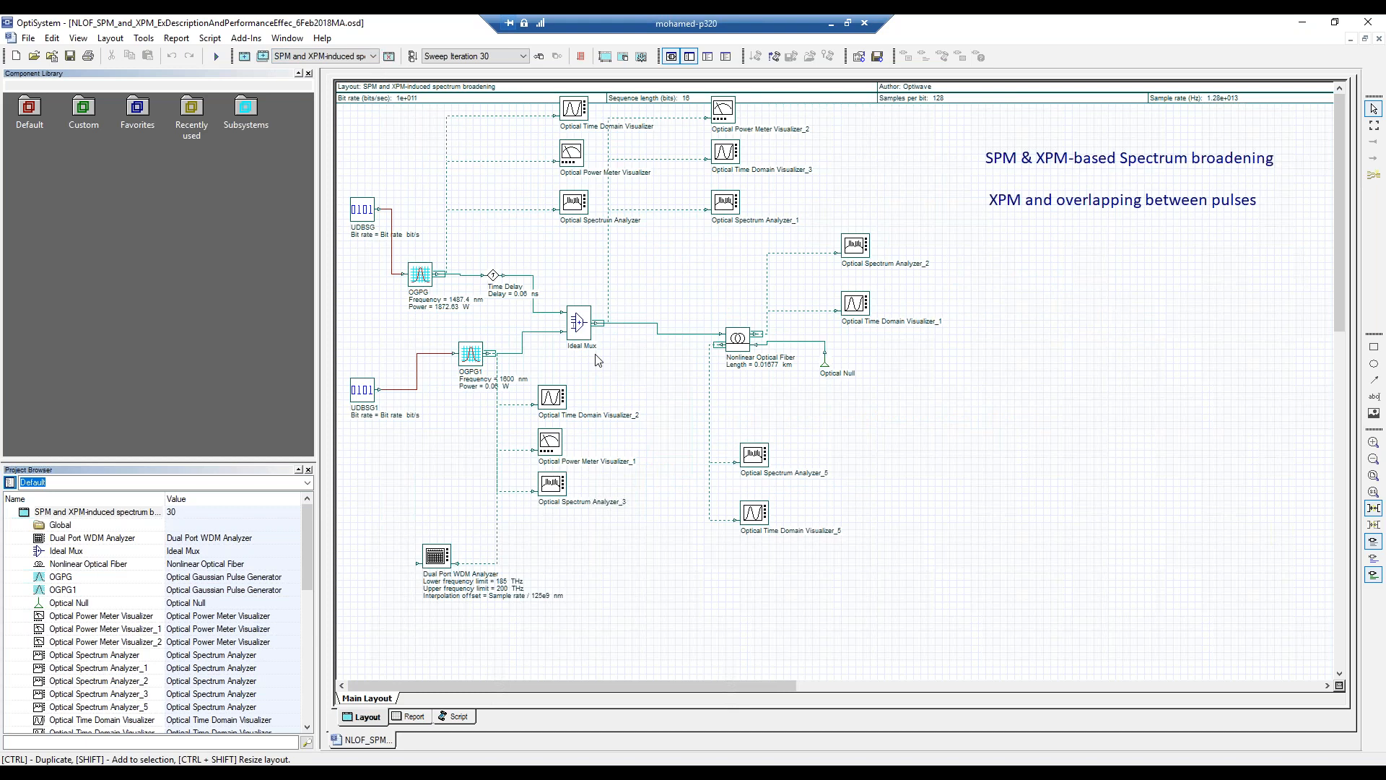
pyautogui.click(861, 245)
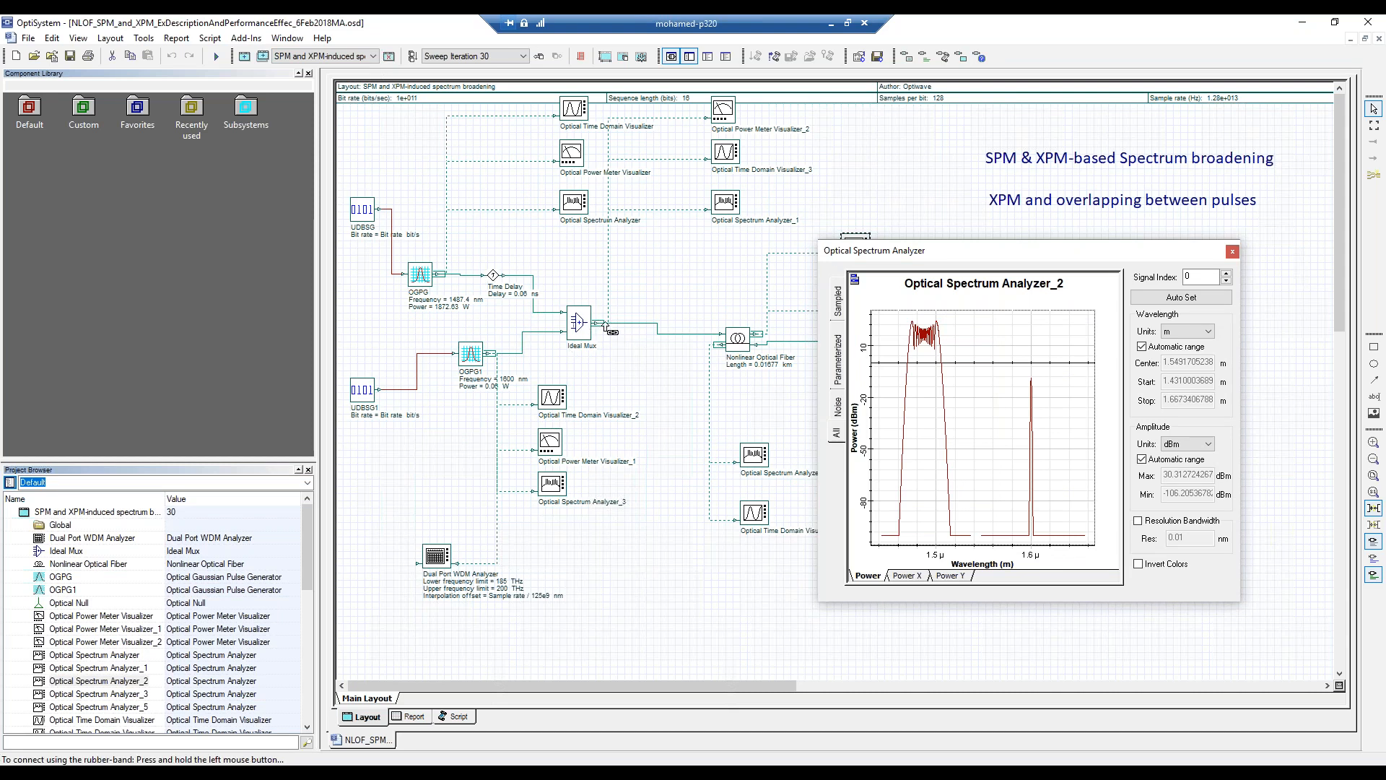
pyautogui.click(725, 114)
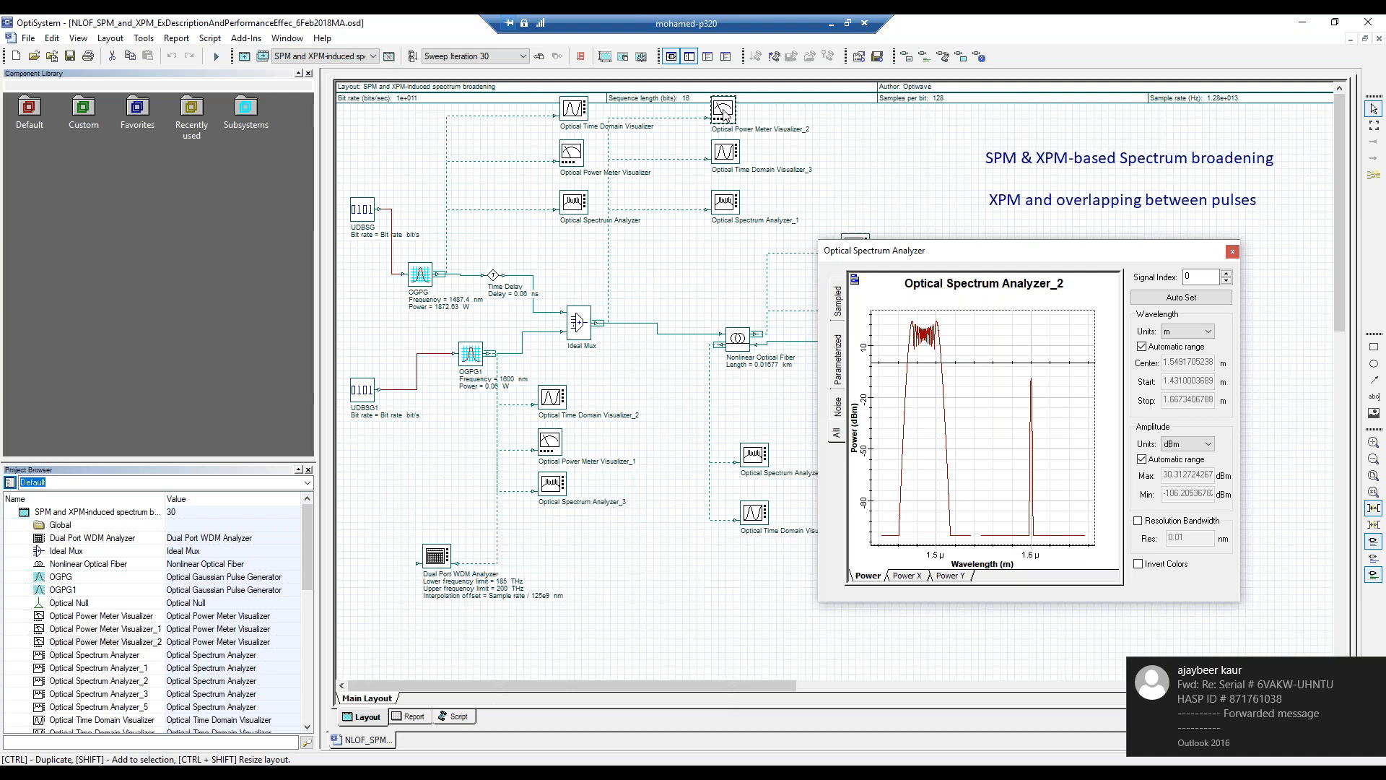
pyautogui.doubleClick(731, 160)
pyautogui.moveTo(751, 165); pyautogui.dragTo(196, 213)
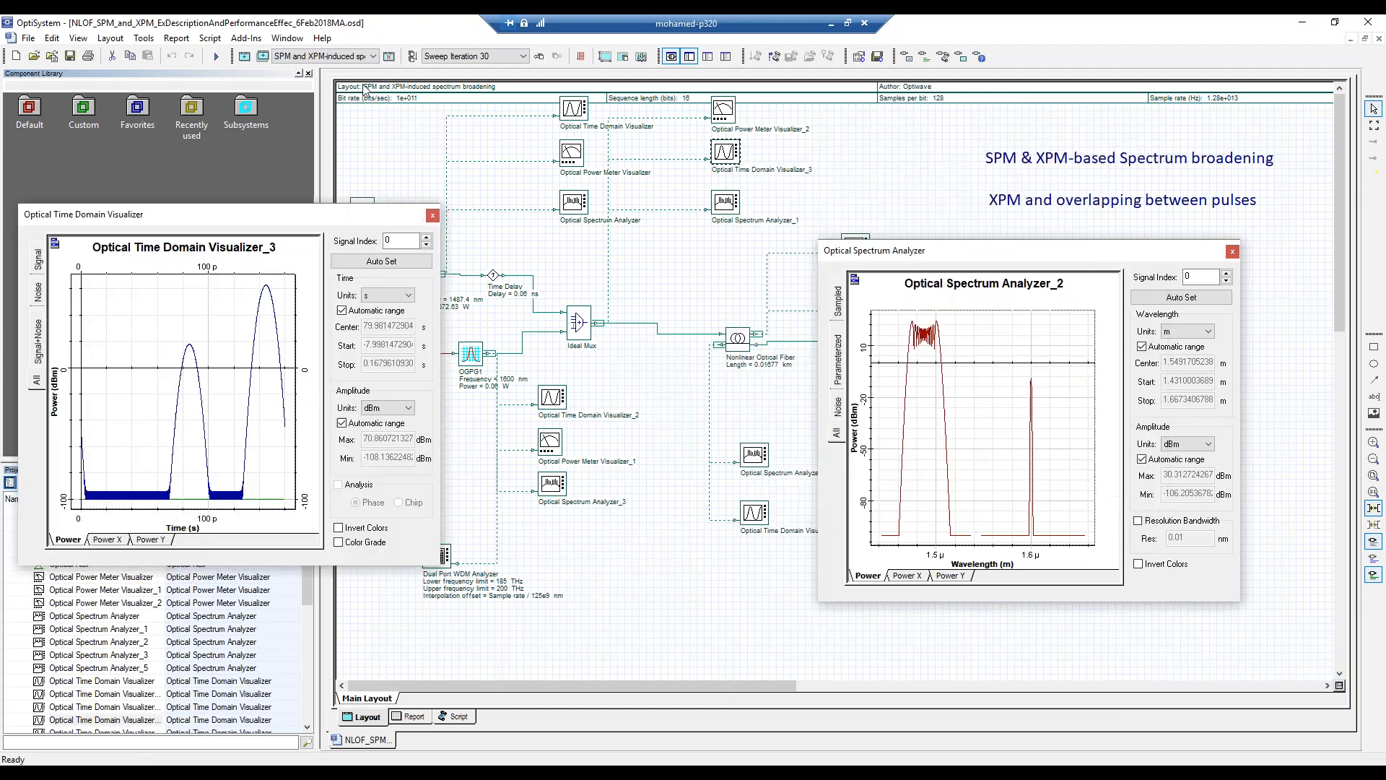
# - Display sweep iteration 1 and arrange the result windows to compare the time-domain pulses with the fiber's output spectrum and the layout
pyautogui.click(491, 56)
pyautogui.click(488, 69)
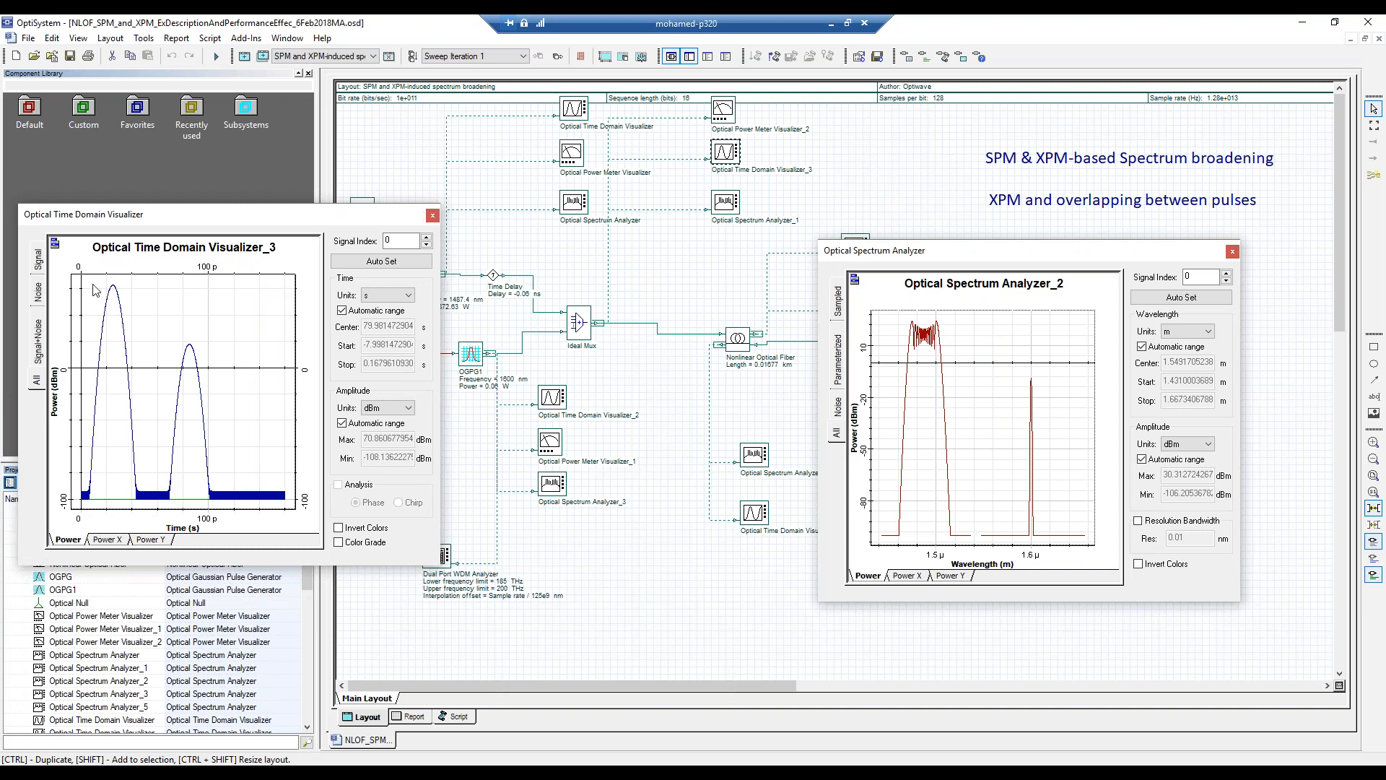
pyautogui.moveTo(260, 213); pyautogui.dragTo(722, 413)
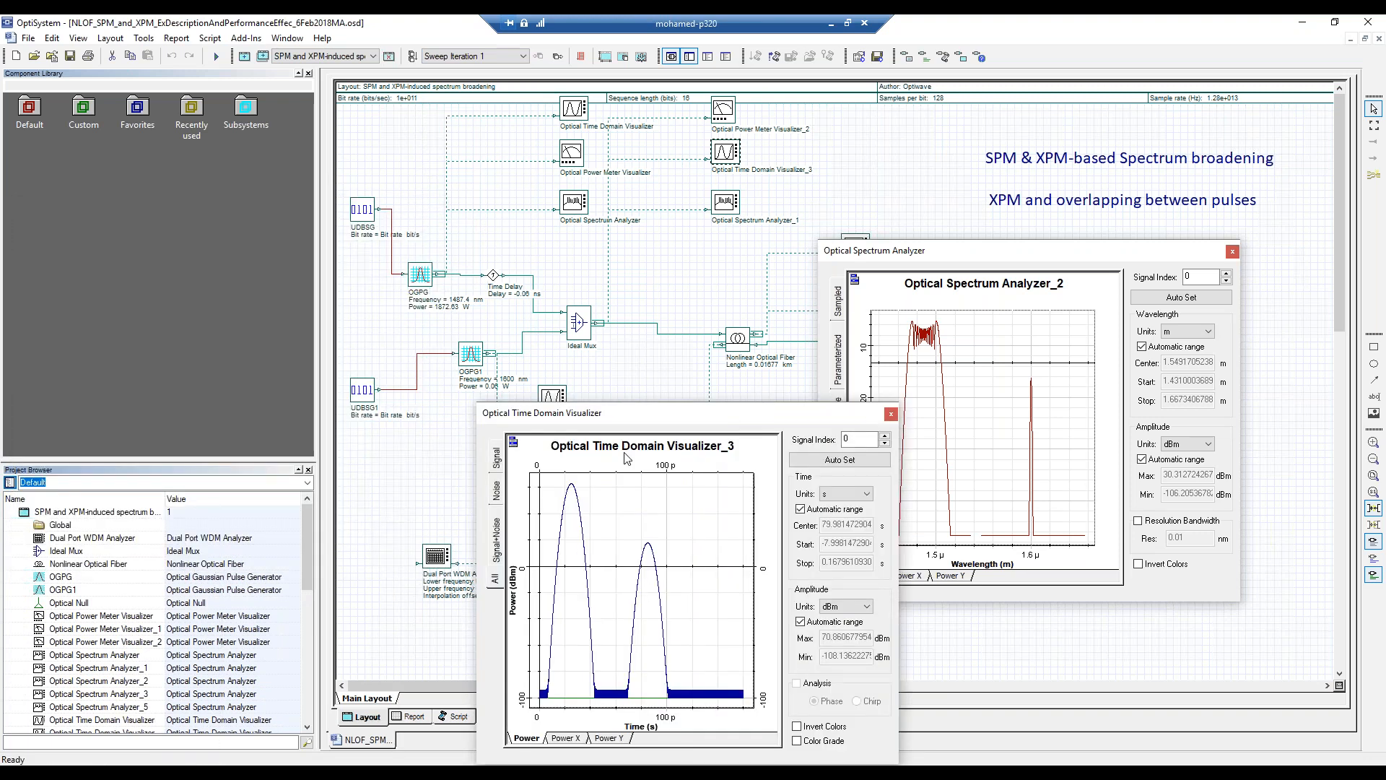
pyautogui.moveTo(647, 414); pyautogui.dragTo(357, 426)
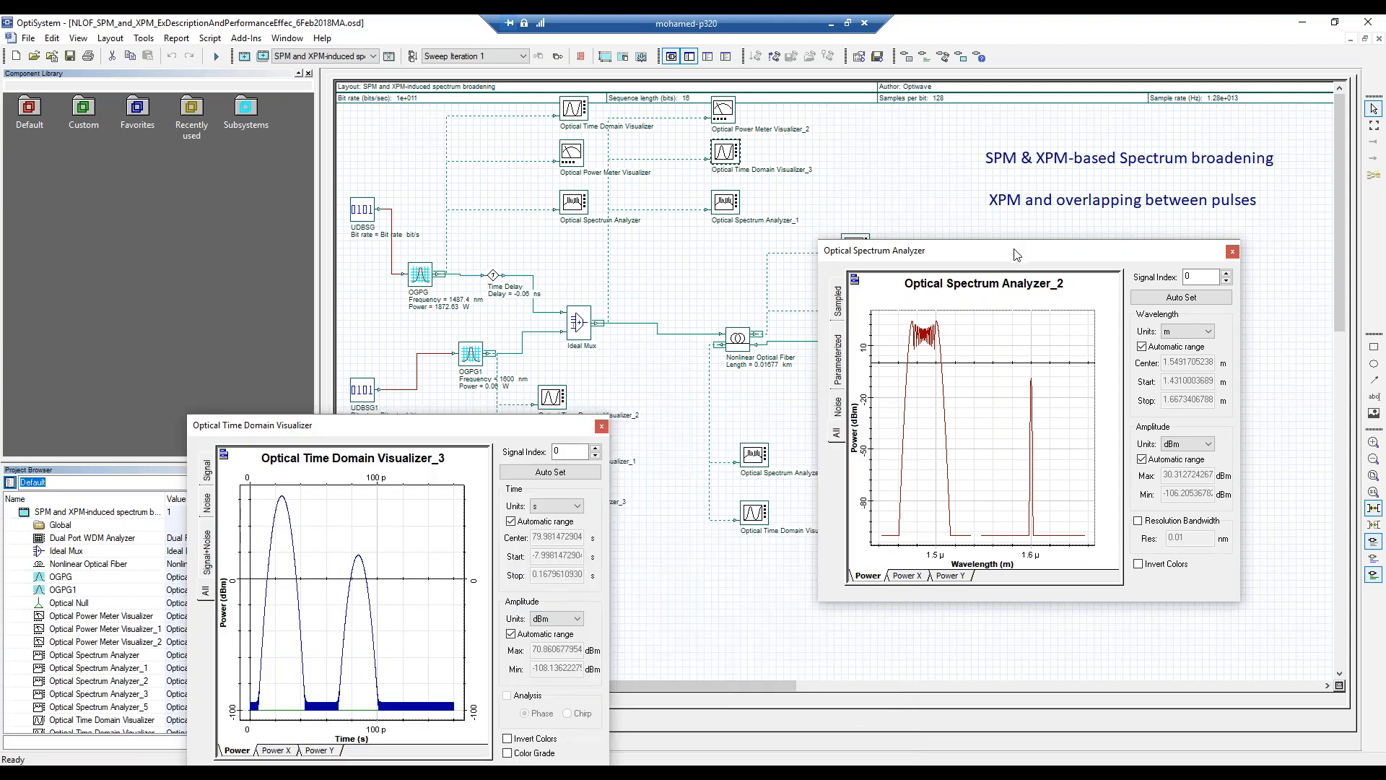
pyautogui.moveTo(998, 257); pyautogui.dragTo(725, 445)
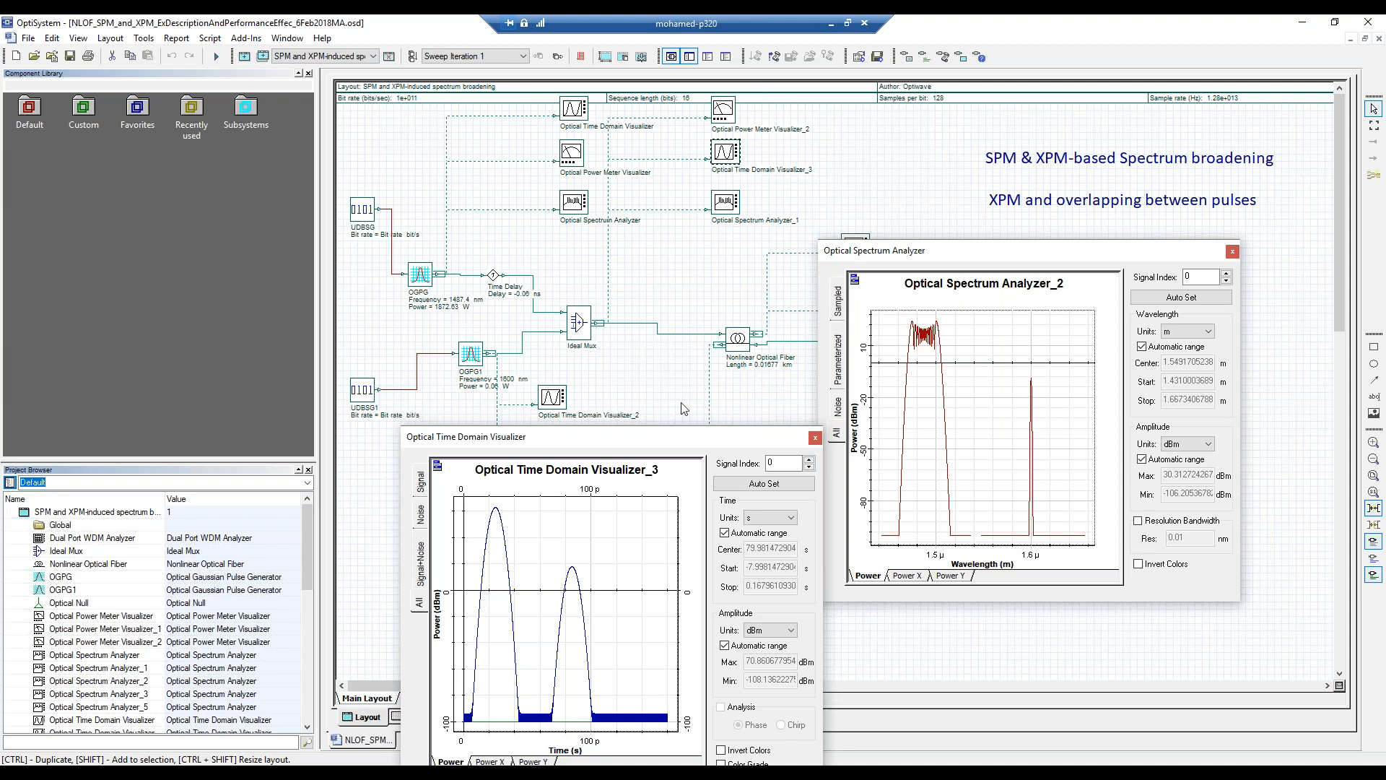
pyautogui.moveTo(683, 442); pyautogui.dragTo(610, 389)
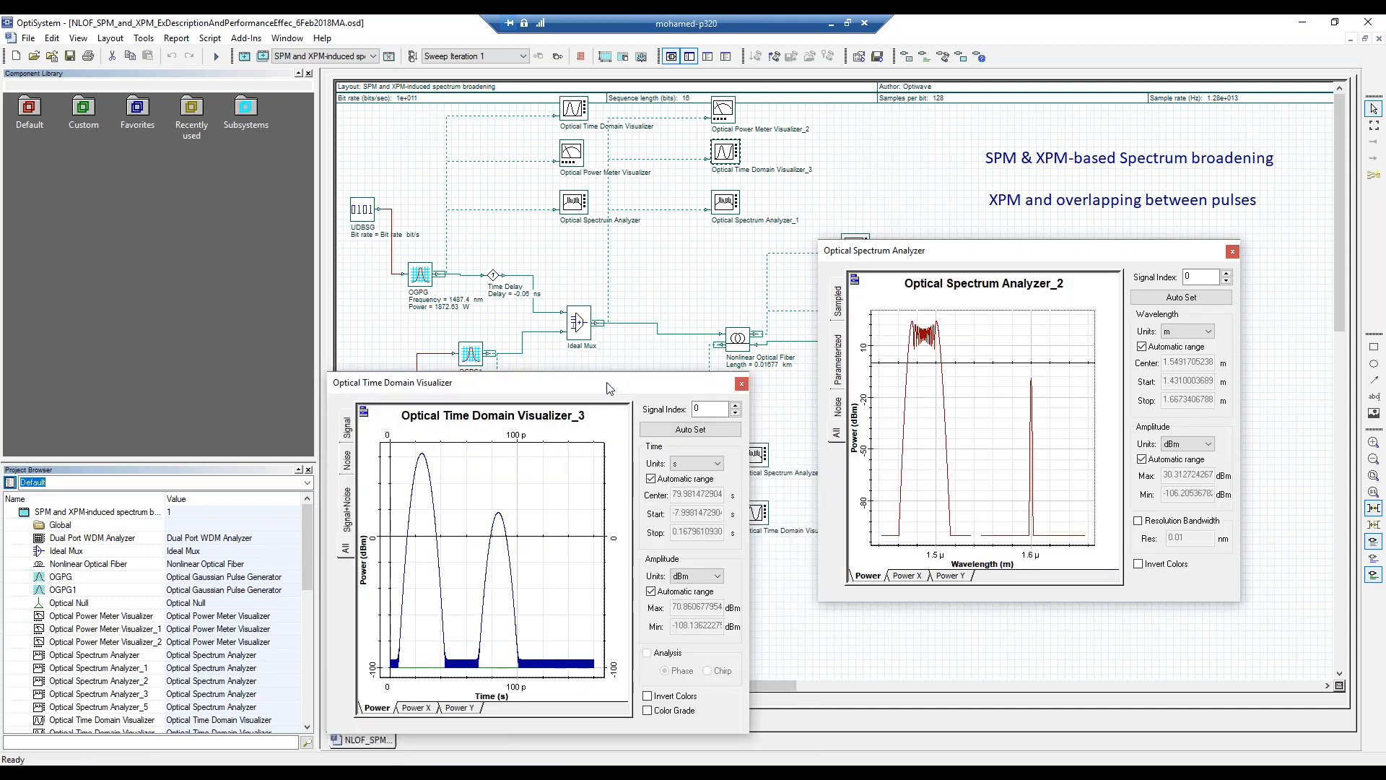
pyautogui.moveTo(515, 383); pyautogui.dragTo(538, 427)
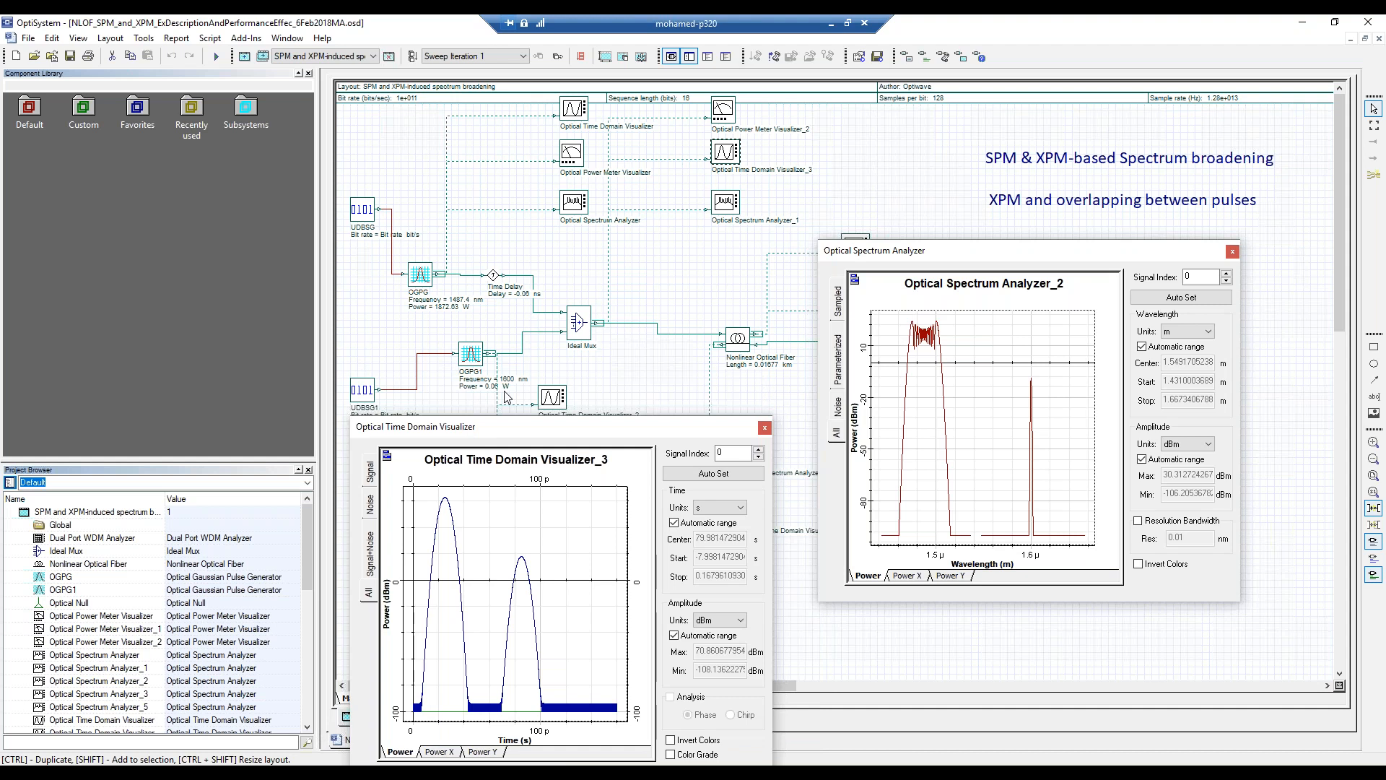
pyautogui.moveTo(566, 432); pyautogui.dragTo(459, 341)
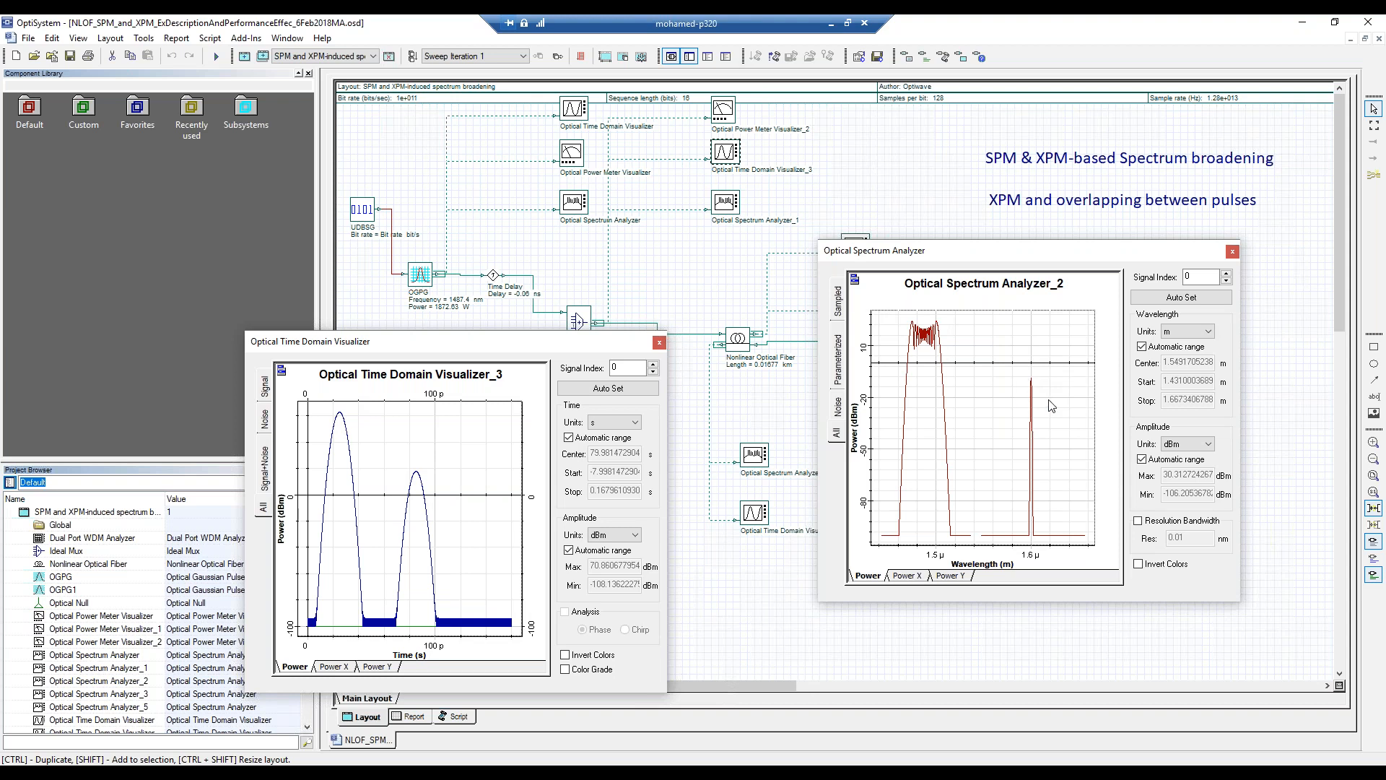
pyautogui.moveTo(571, 341); pyautogui.dragTo(792, 435)
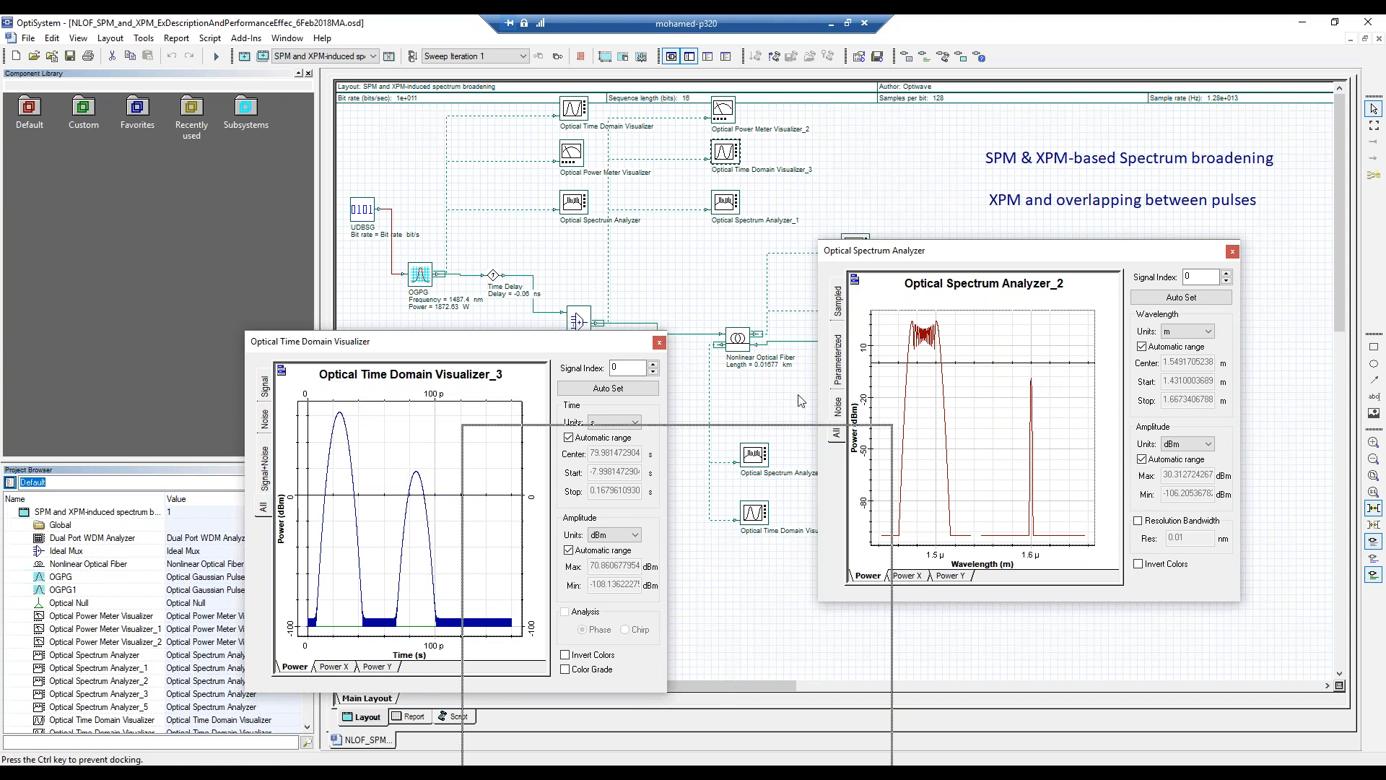
pyautogui.click(1002, 256)
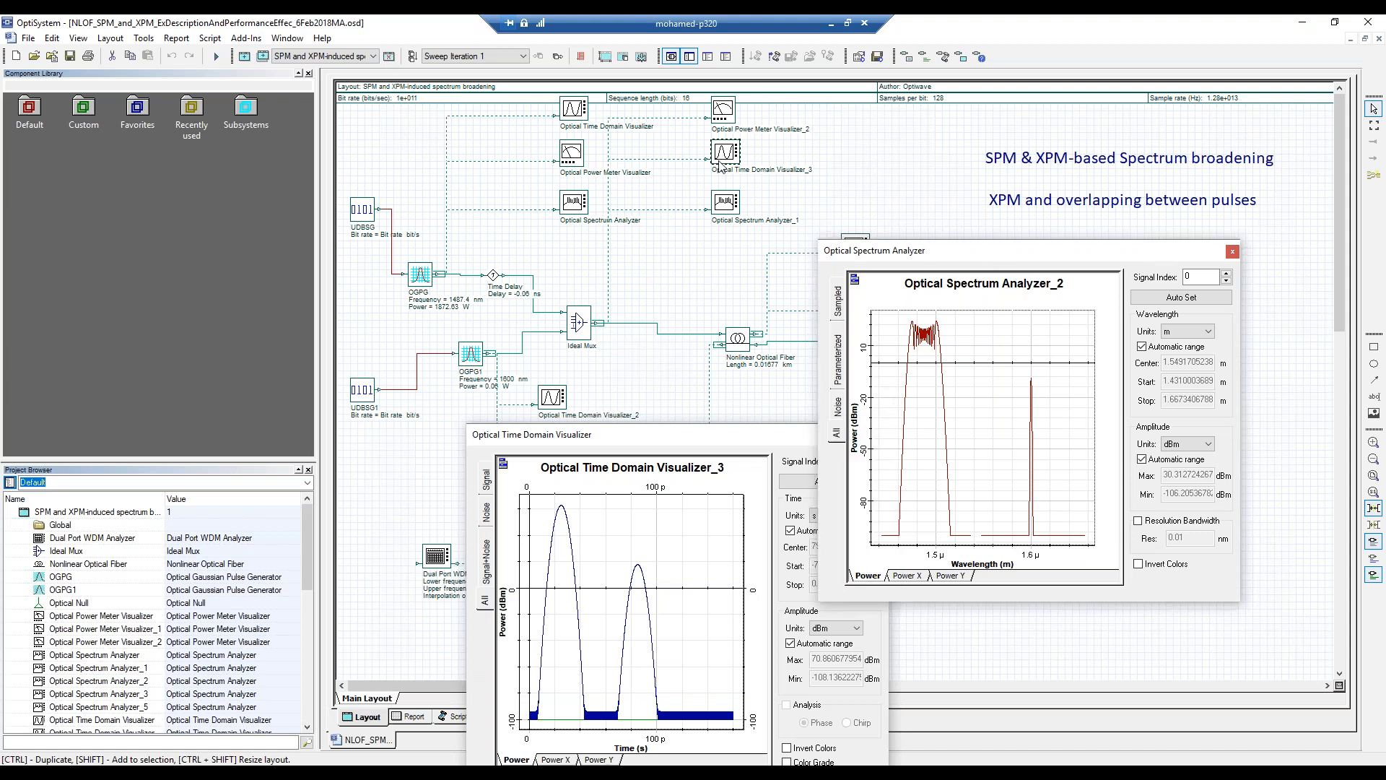
# - View the fiber's input spectrum in Optical Spectrum Analyzer_1 alongside the other results and display sweep iteration 5
pyautogui.doubleClick(740, 209)
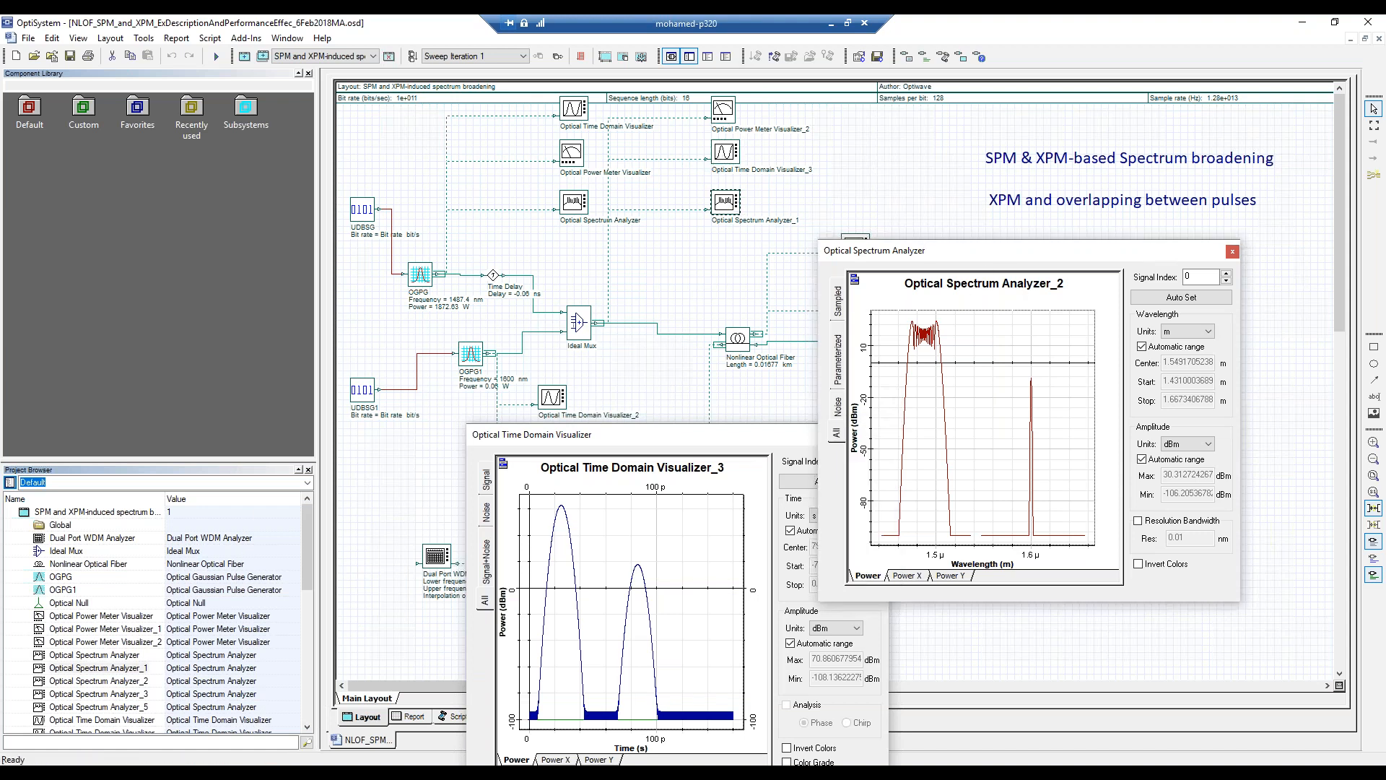
pyautogui.moveTo(830, 212); pyautogui.dragTo(130, 143)
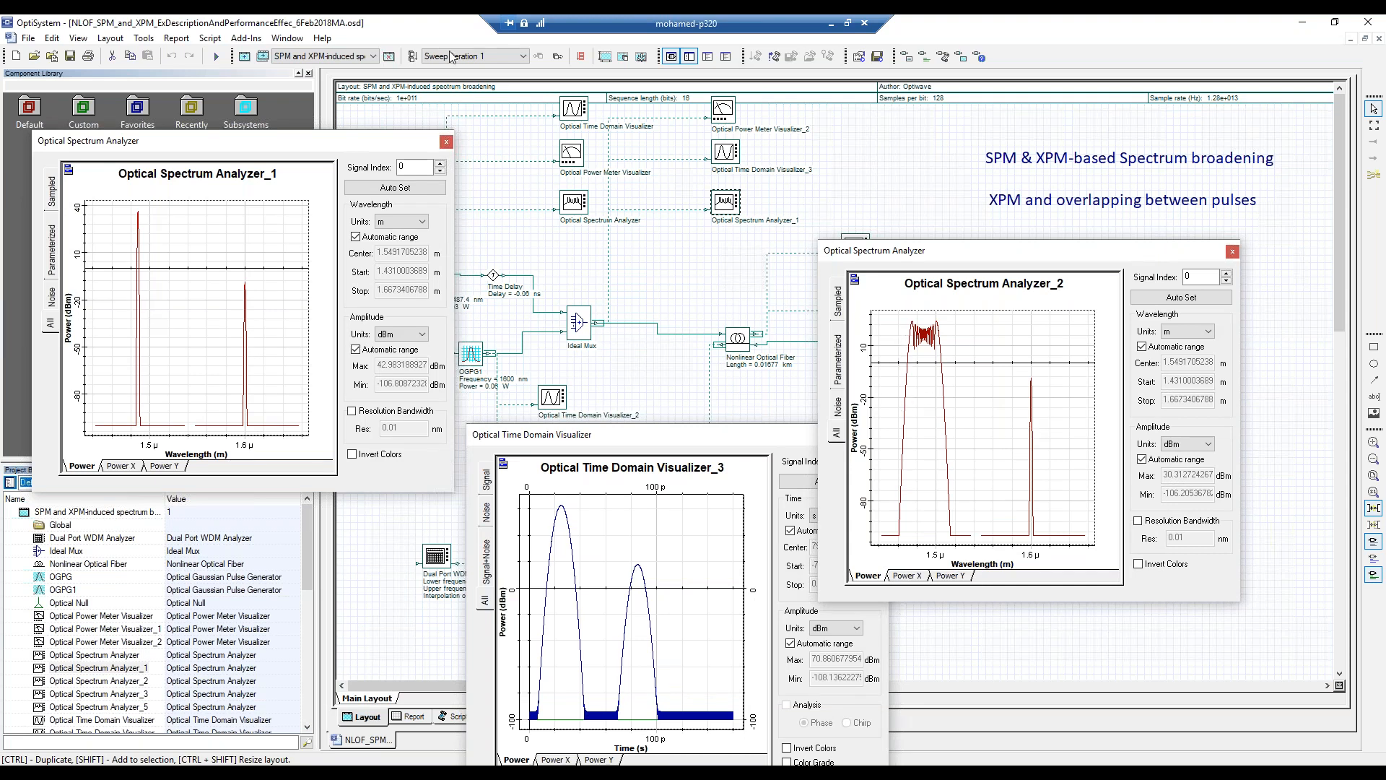
pyautogui.click(491, 56)
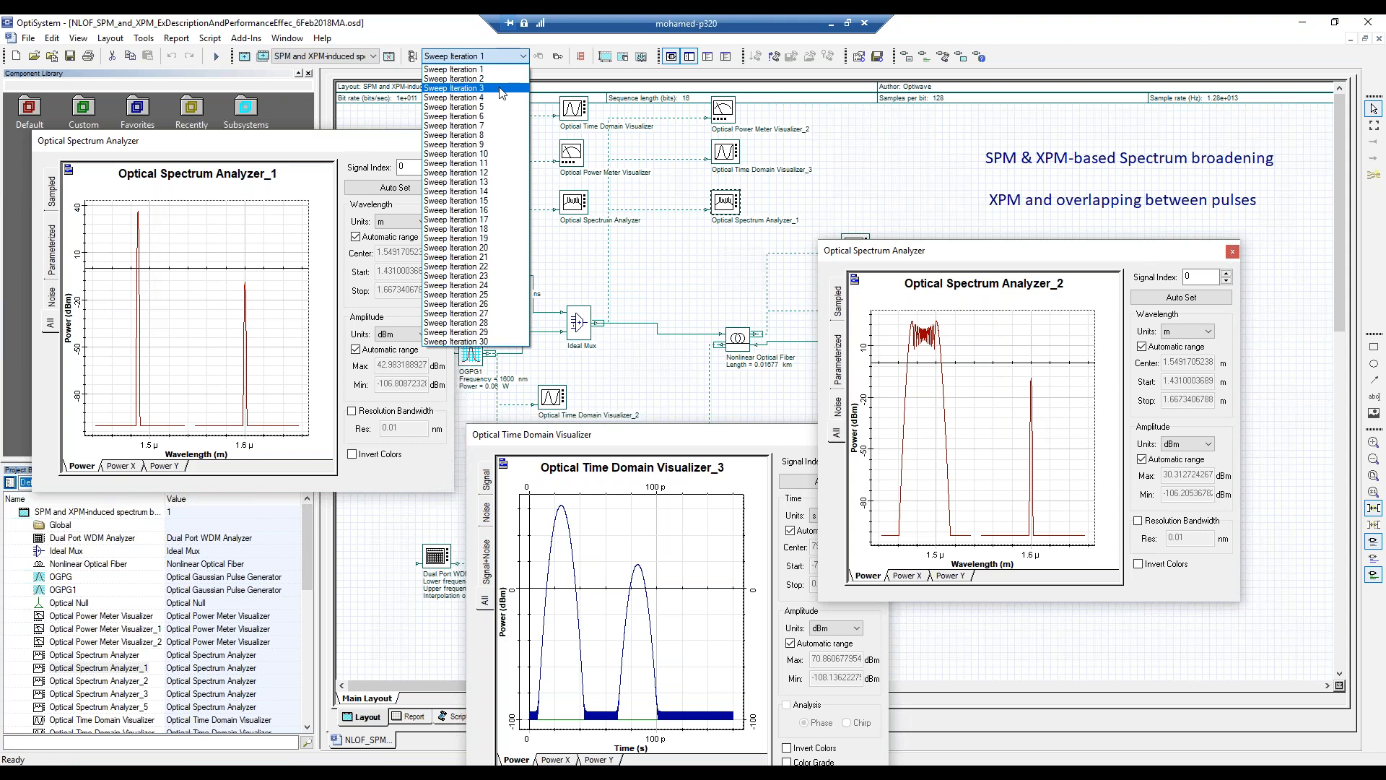
pyautogui.click(500, 108)
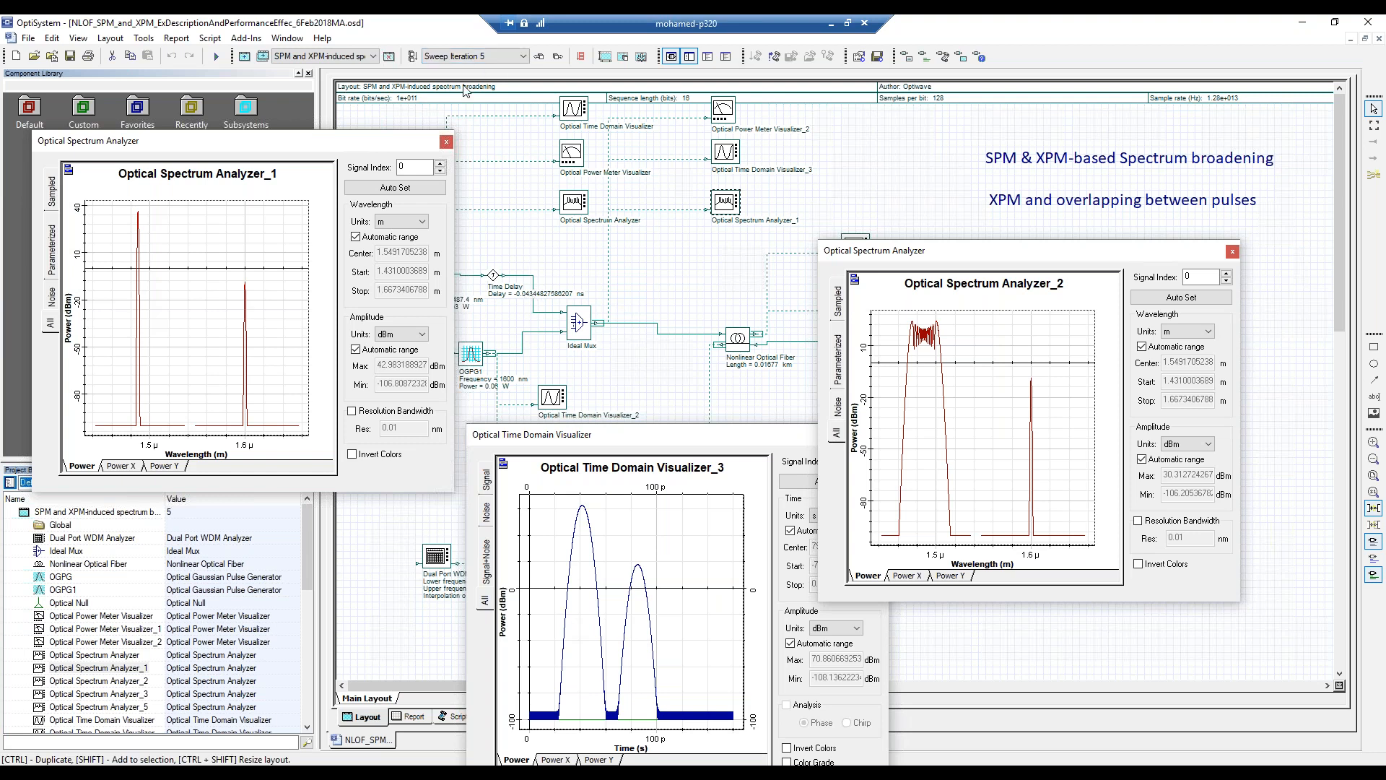
# - Display sweep iterations 8 and 10 in turn to examine the pulse overlap and the corresponding output spectrum
pyautogui.click(475, 58)
pyautogui.click(583, 262)
pyautogui.click(488, 59)
pyautogui.click(494, 136)
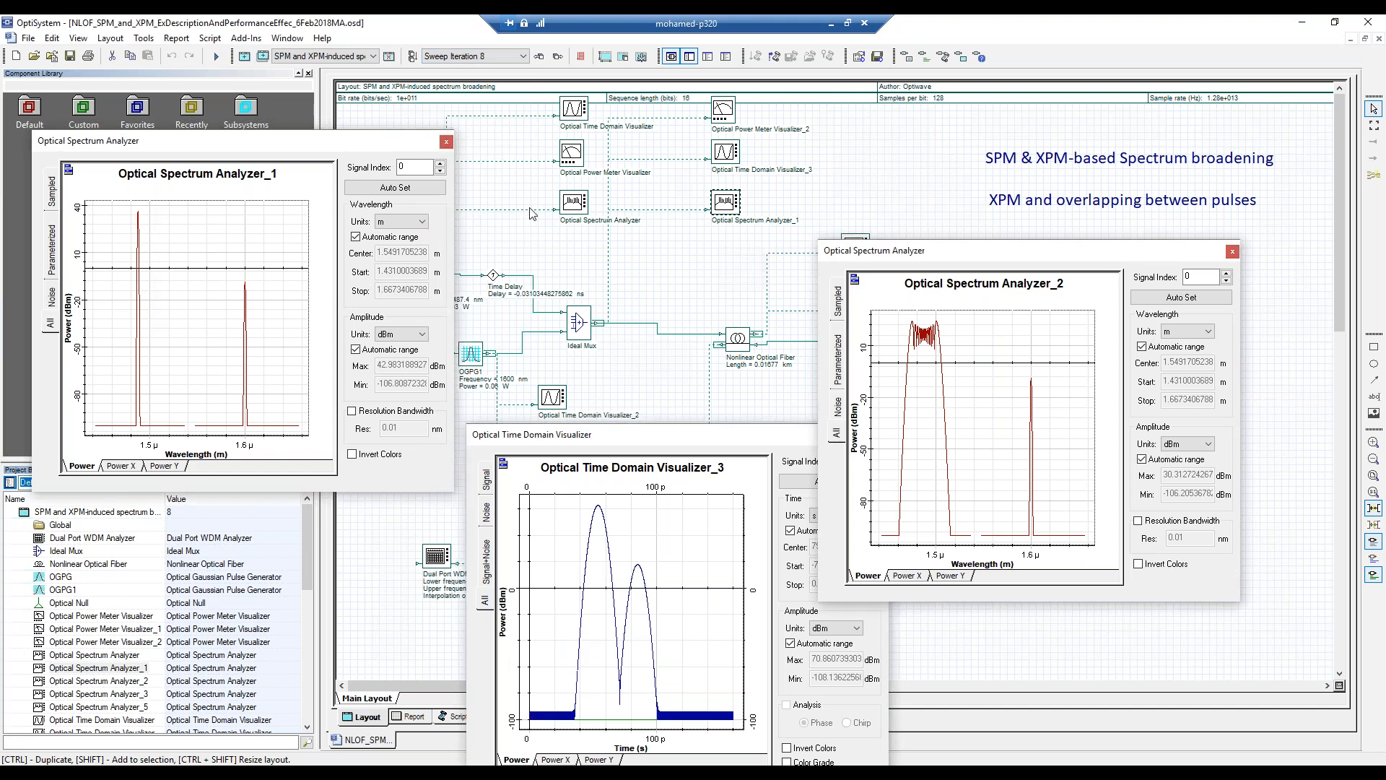
pyautogui.click(488, 57)
pyautogui.click(506, 154)
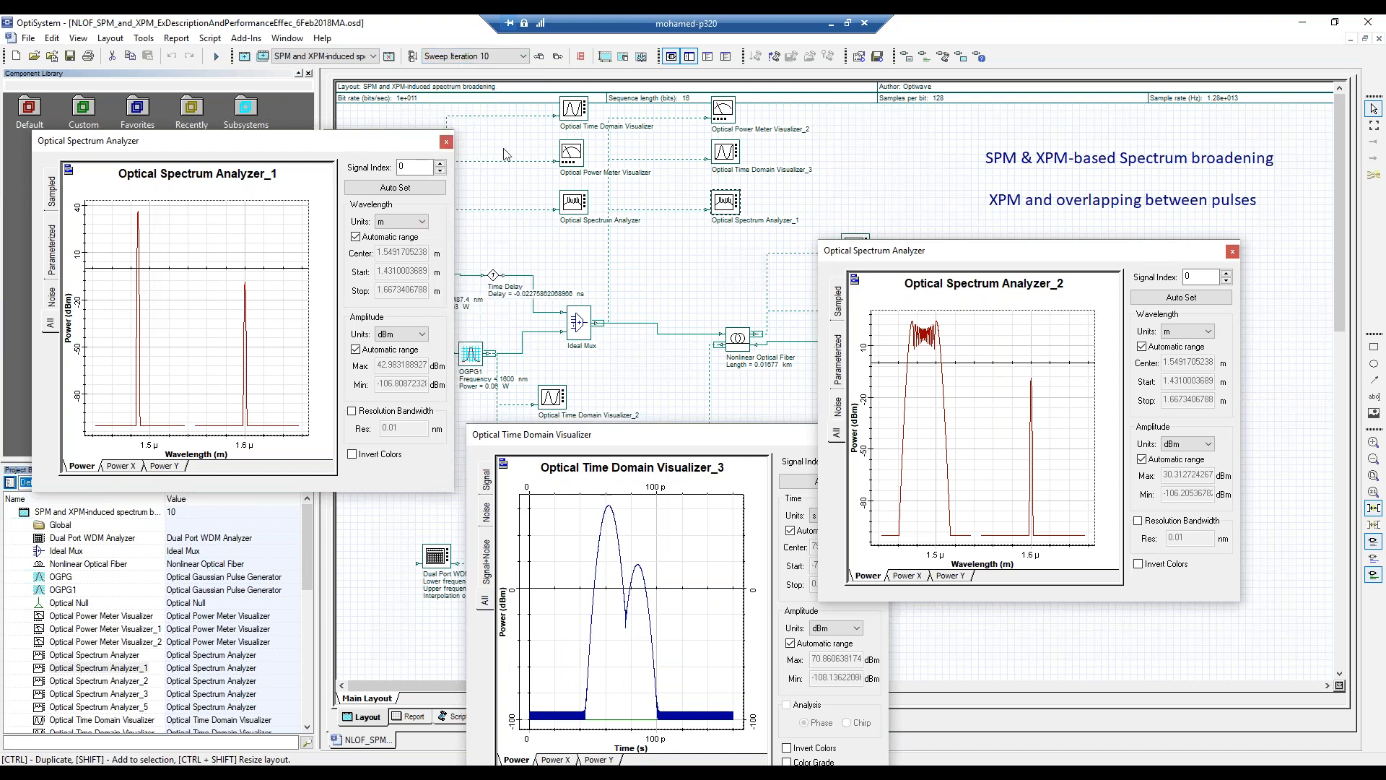
# - Display sweep iterations 13, 14 and 15 in turn to examine the pulse overlap and the fiber's output spectrum
pyautogui.click(503, 57)
pyautogui.click(504, 182)
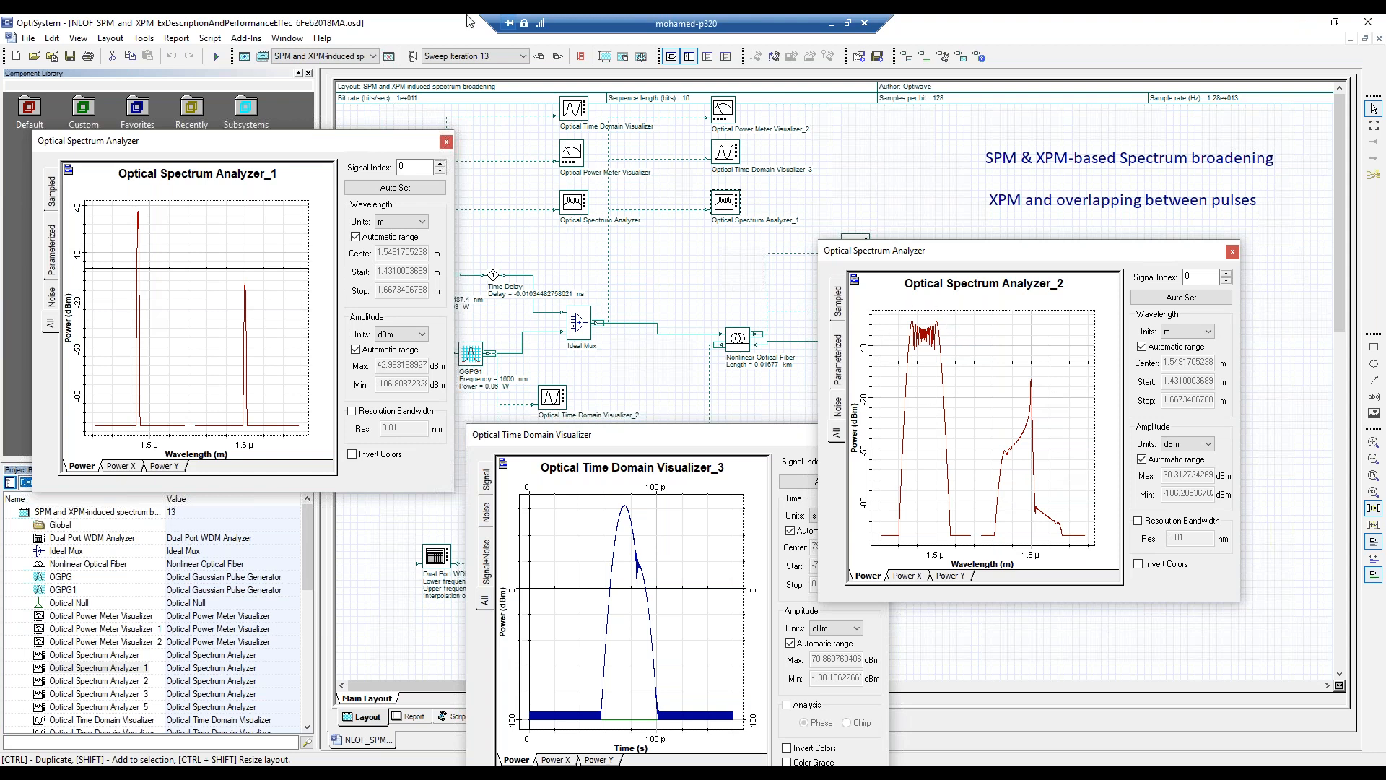
pyautogui.click(500, 60)
pyautogui.click(477, 192)
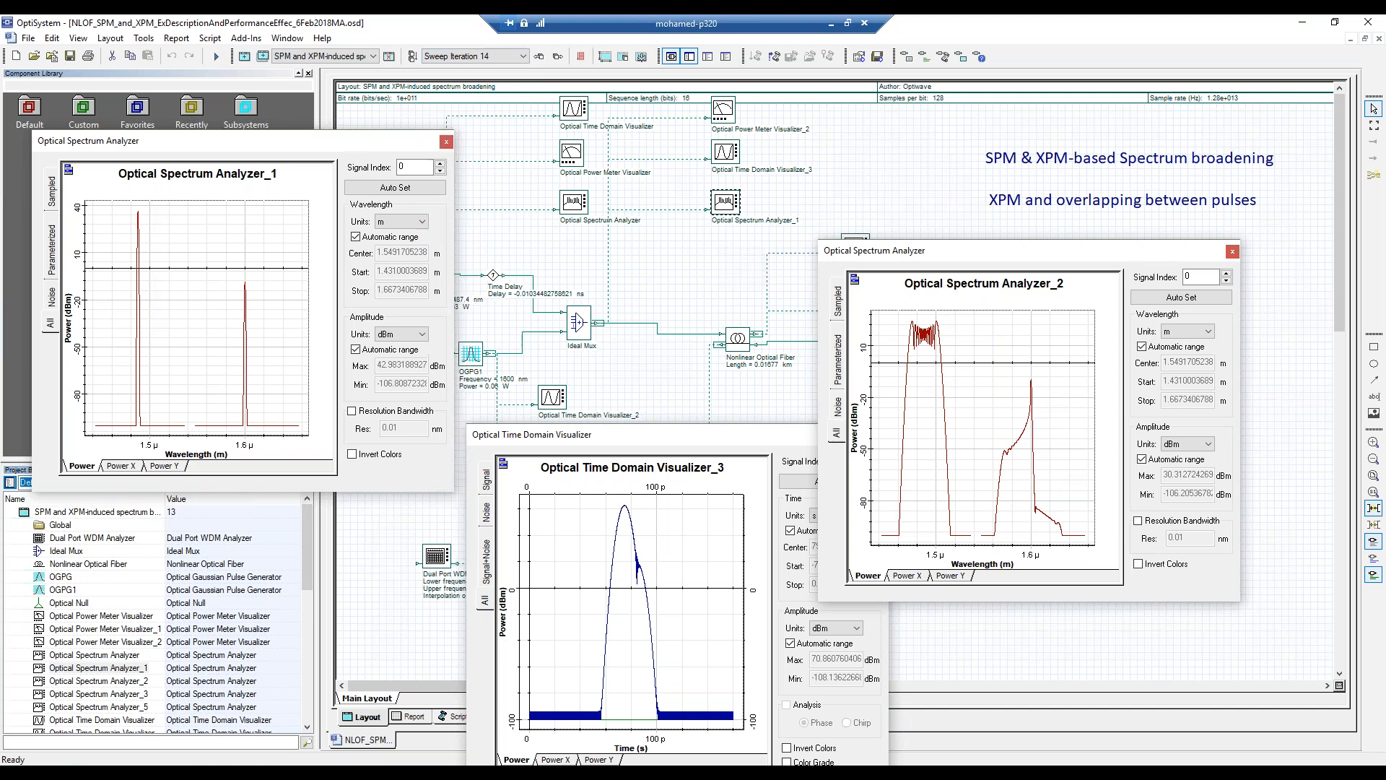
pyautogui.click(494, 57)
pyautogui.click(478, 201)
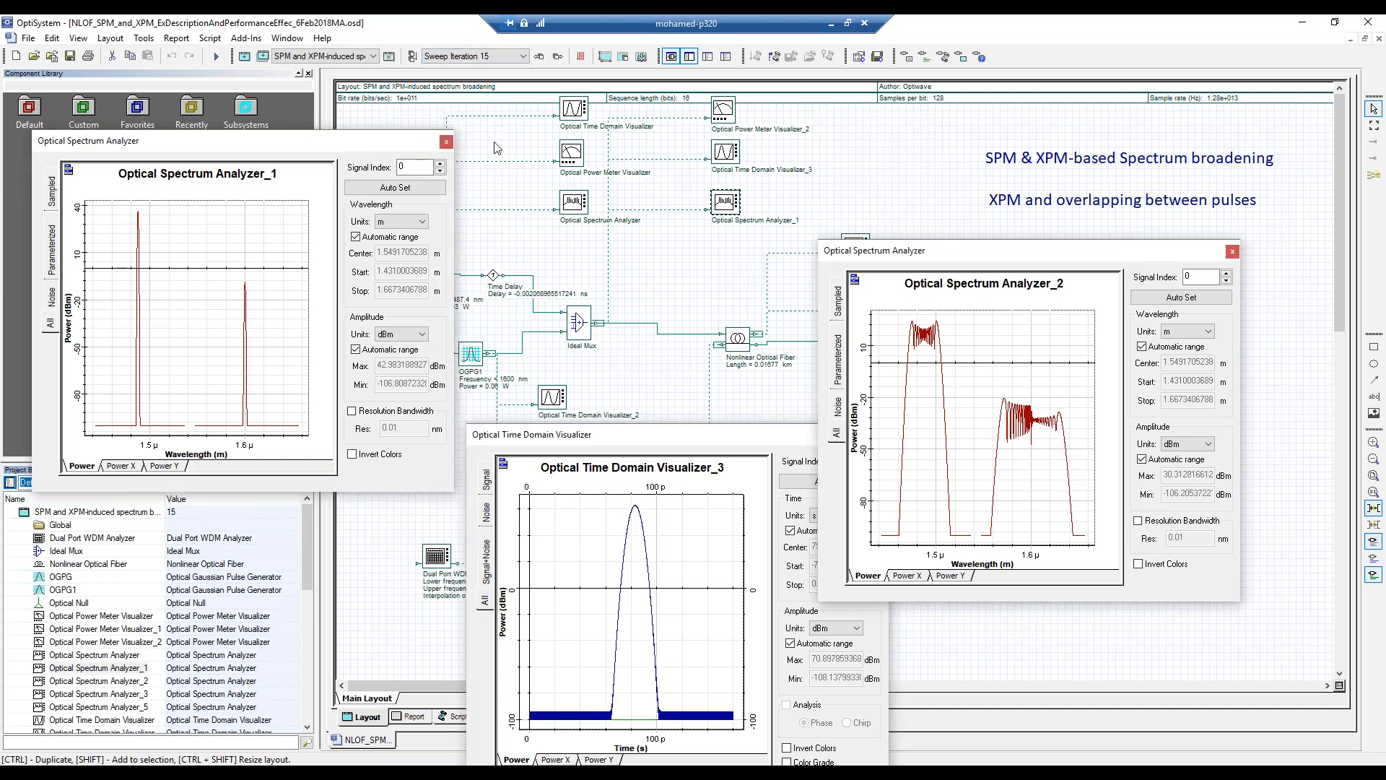
# - Display sweep iterations 16 and 19 to compare the pulse overlap with the XPM-induced broadening of the output spectrum
pyautogui.click(494, 60)
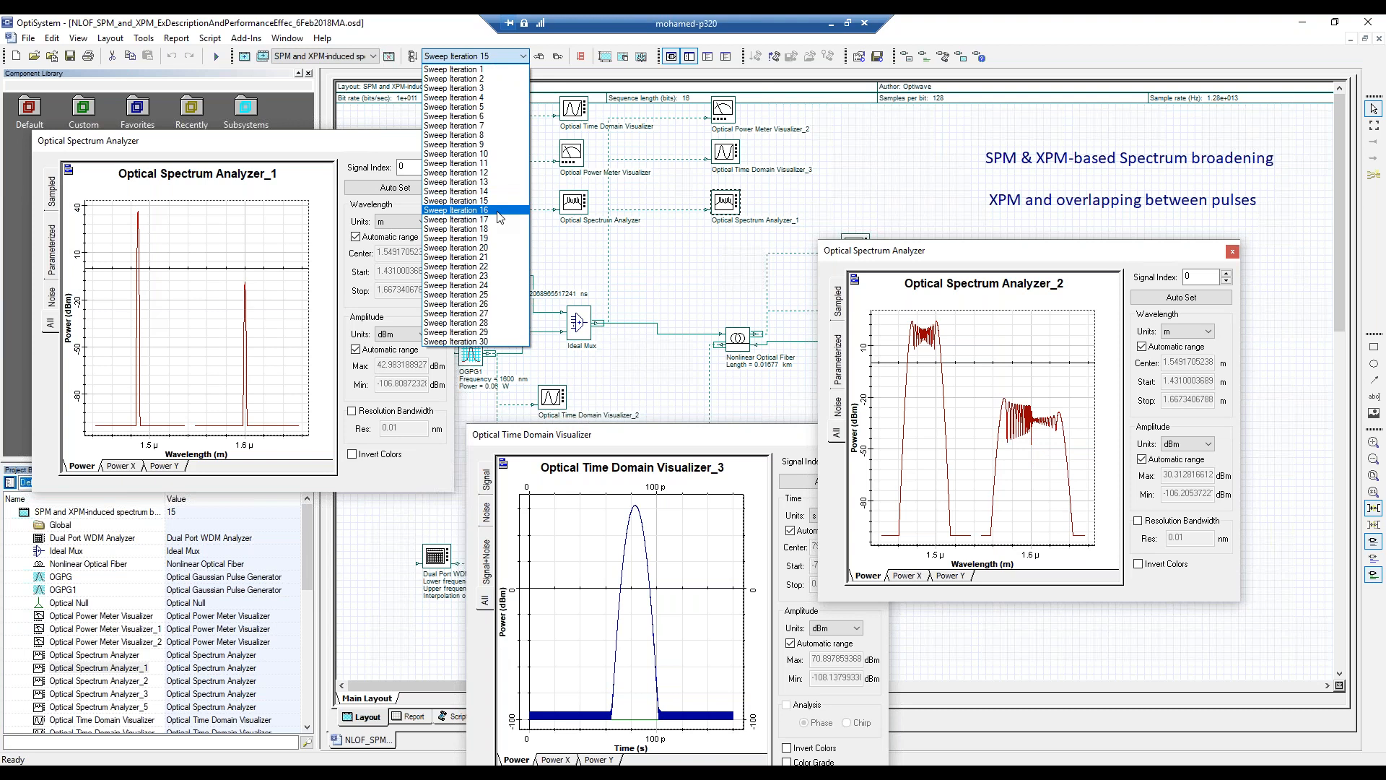
pyautogui.click(496, 210)
pyautogui.click(494, 57)
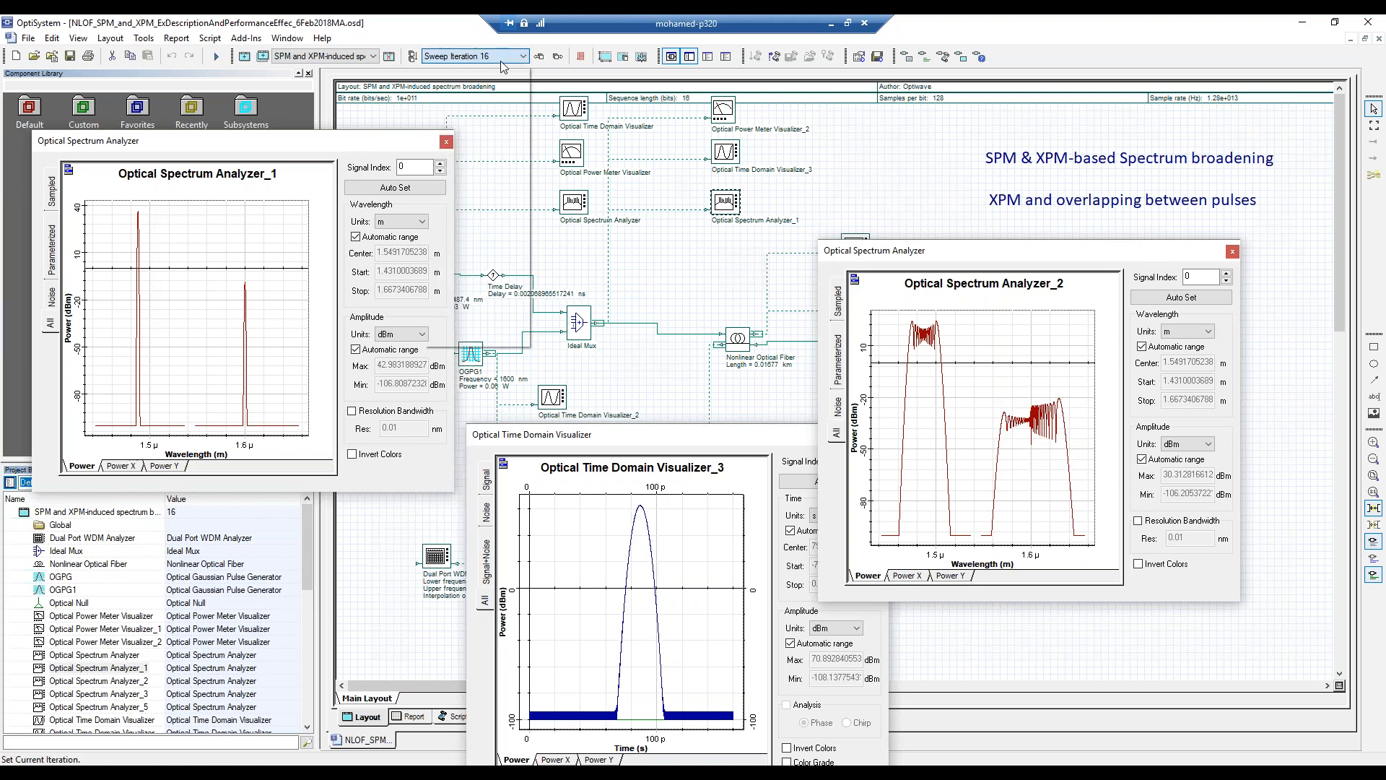
pyautogui.click(466, 238)
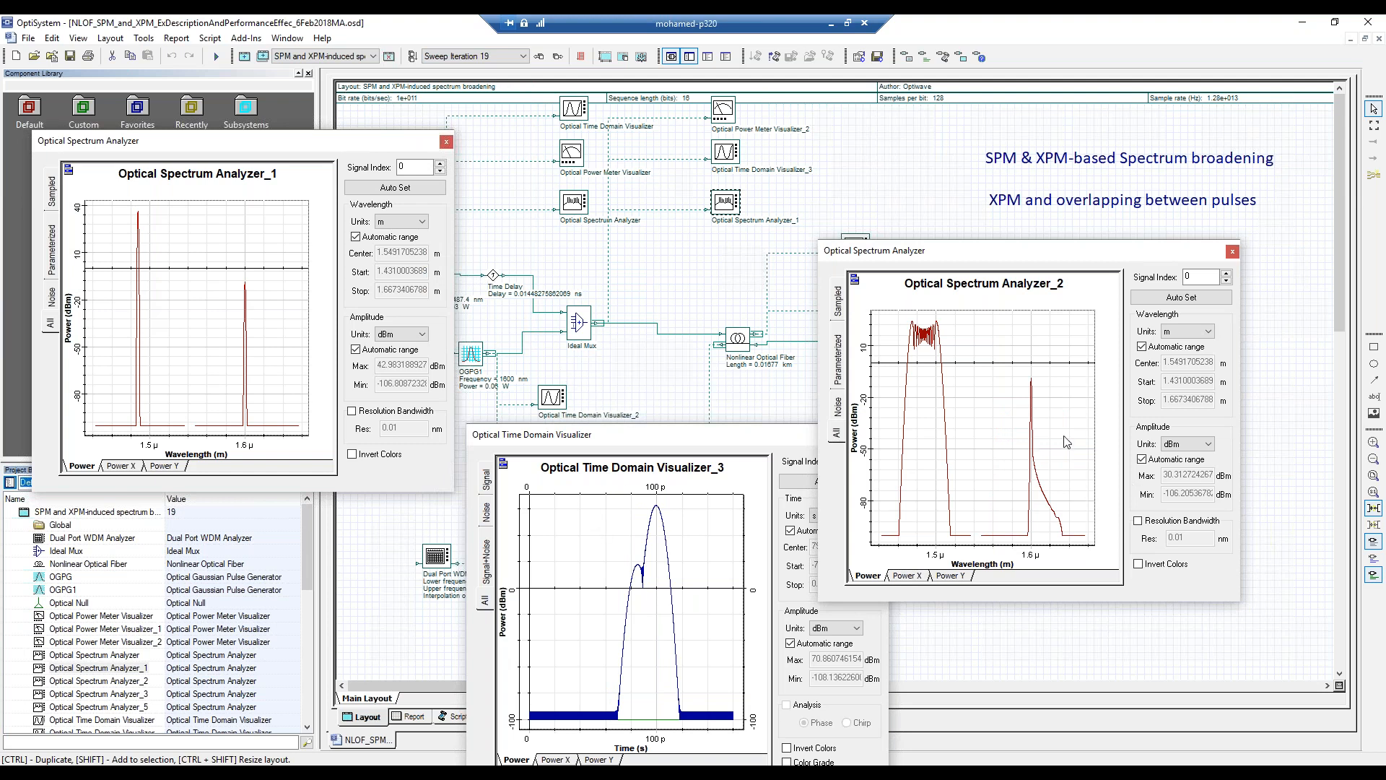
# - Display sweep iterations 22, 26 and 30 to examine the output spectrum as the time delay between the pulses changes
pyautogui.click(491, 55)
pyautogui.click(495, 262)
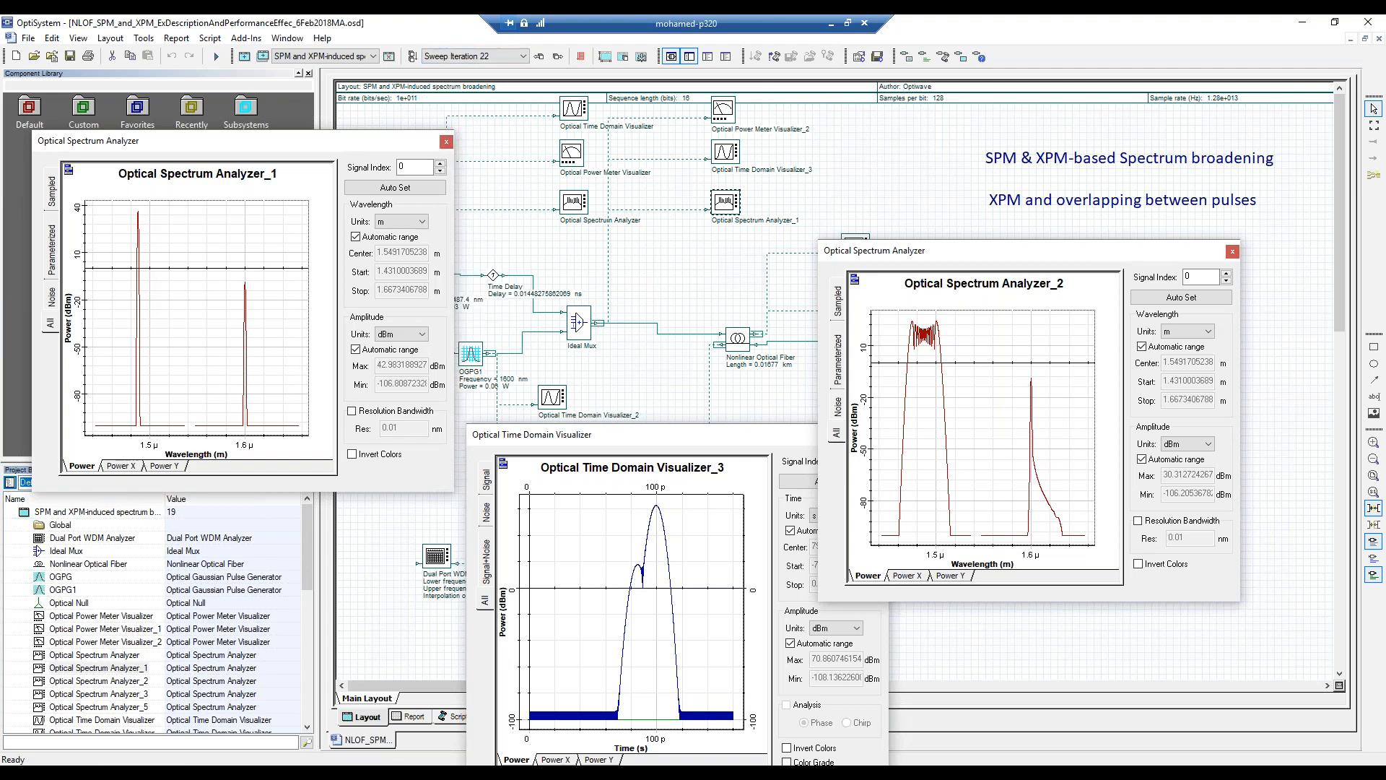
pyautogui.click(492, 56)
pyautogui.click(495, 312)
pyautogui.click(491, 56)
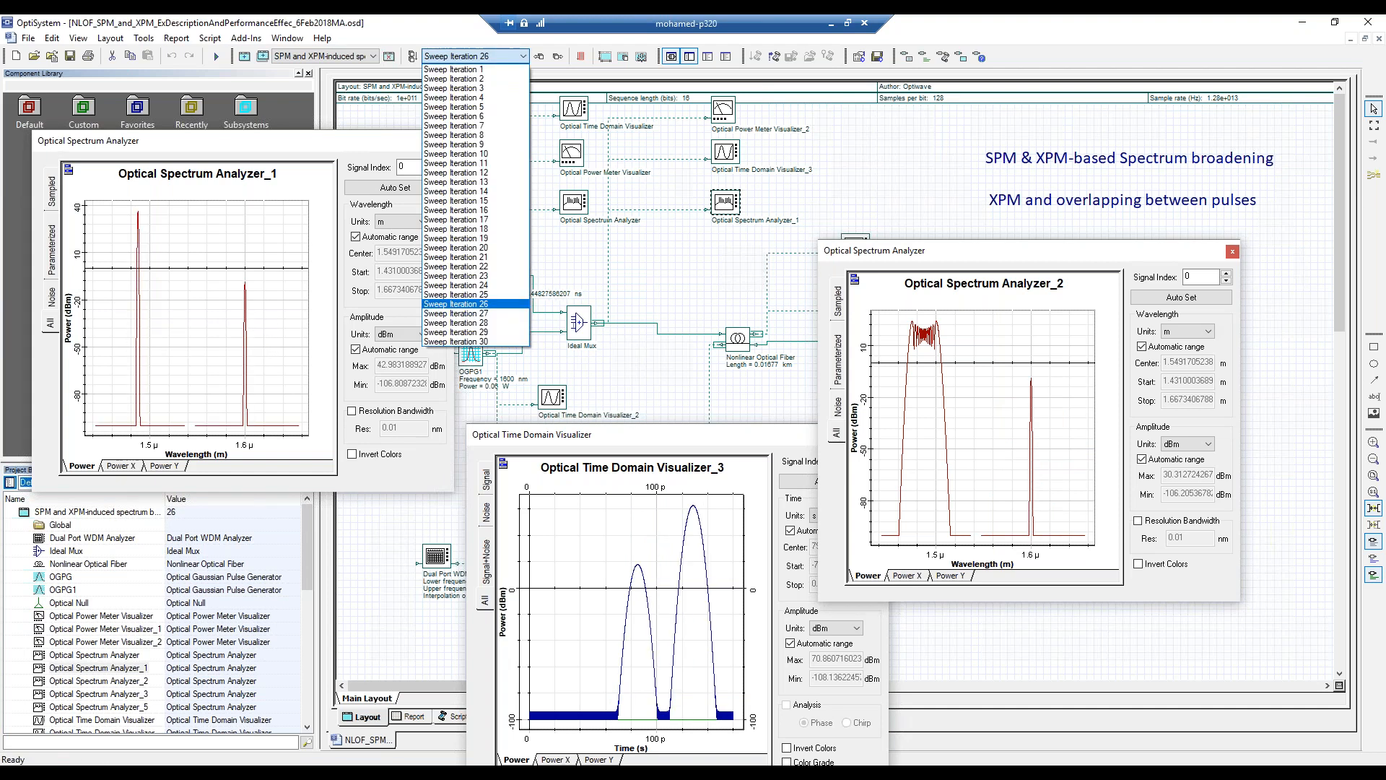
pyautogui.click(495, 351)
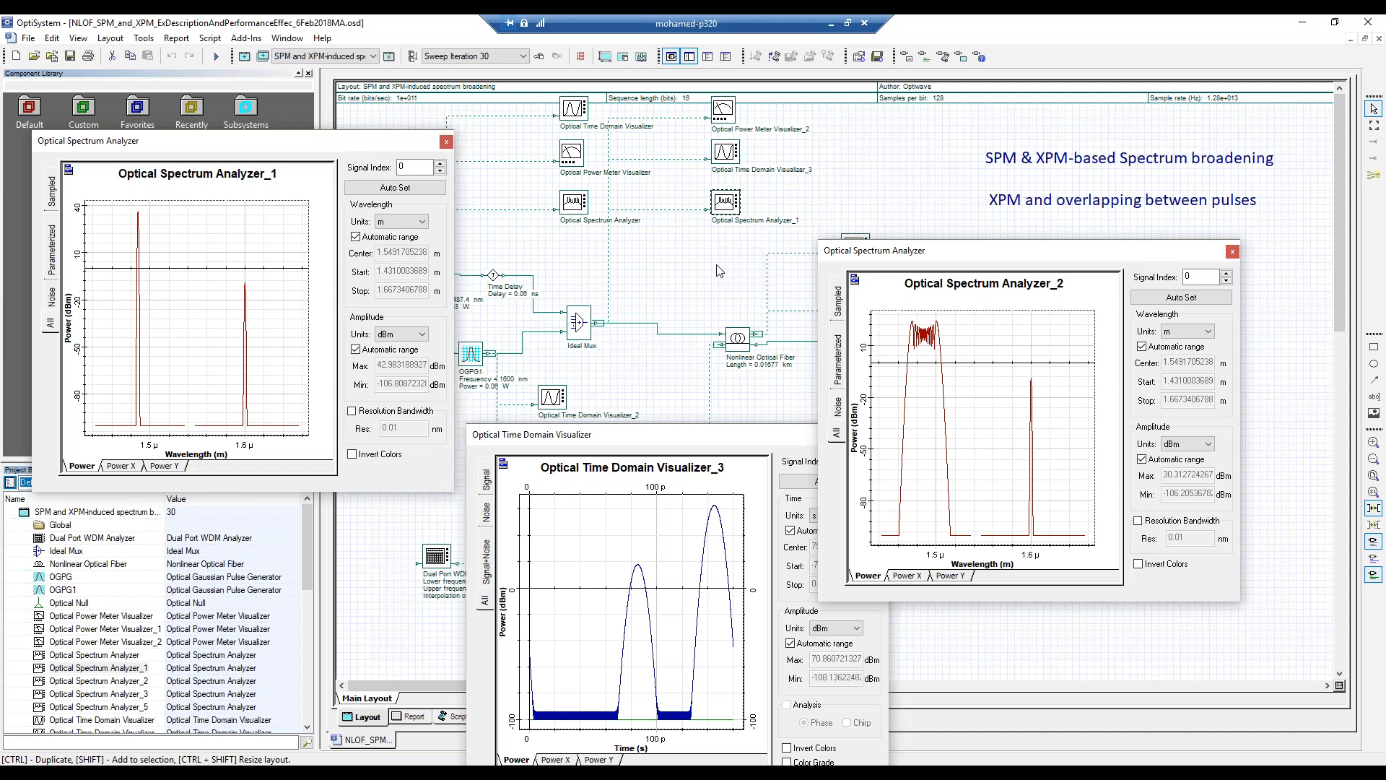
# - Close the three result windows and exit OptiSystem, saving the changes to the SPM and XPM project
pyautogui.click(1232, 252)
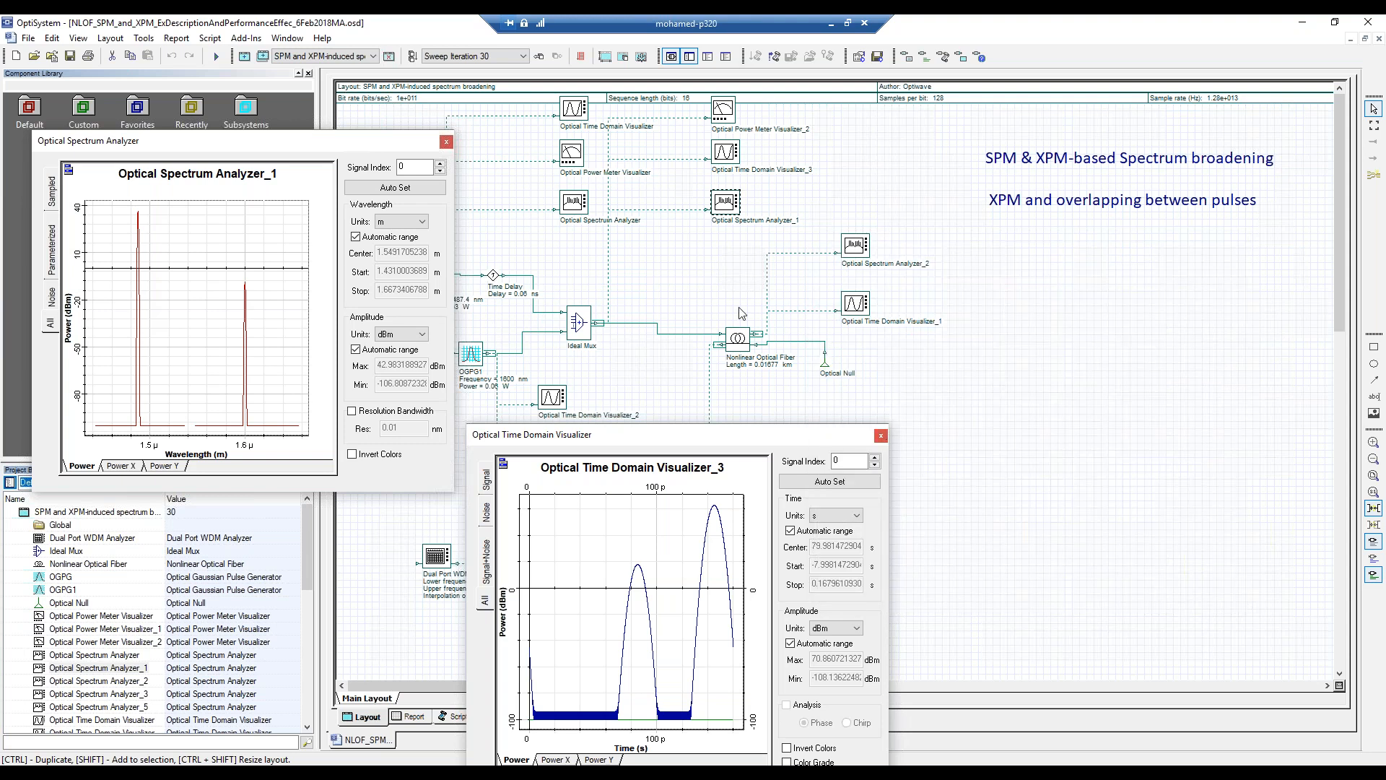
pyautogui.click(446, 141)
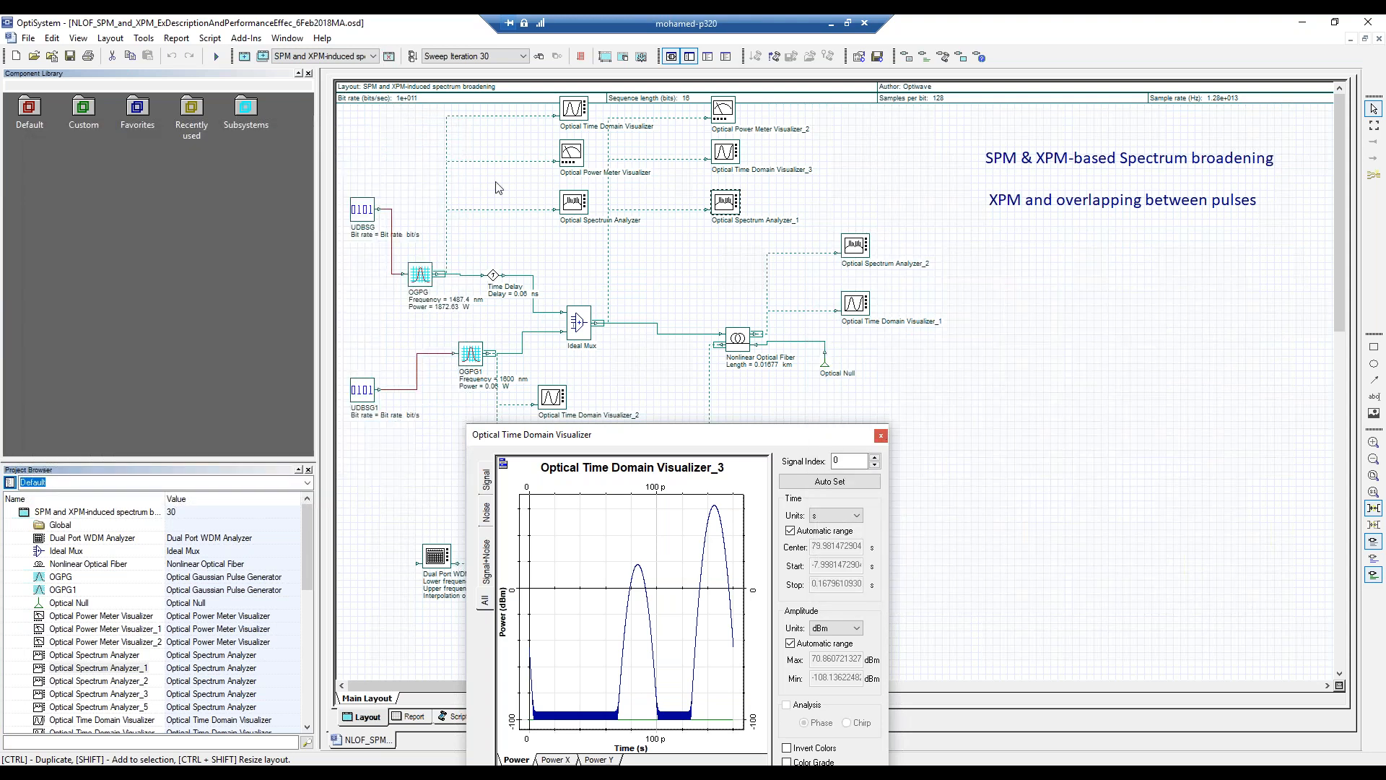
pyautogui.click(881, 435)
pyautogui.click(1363, 27)
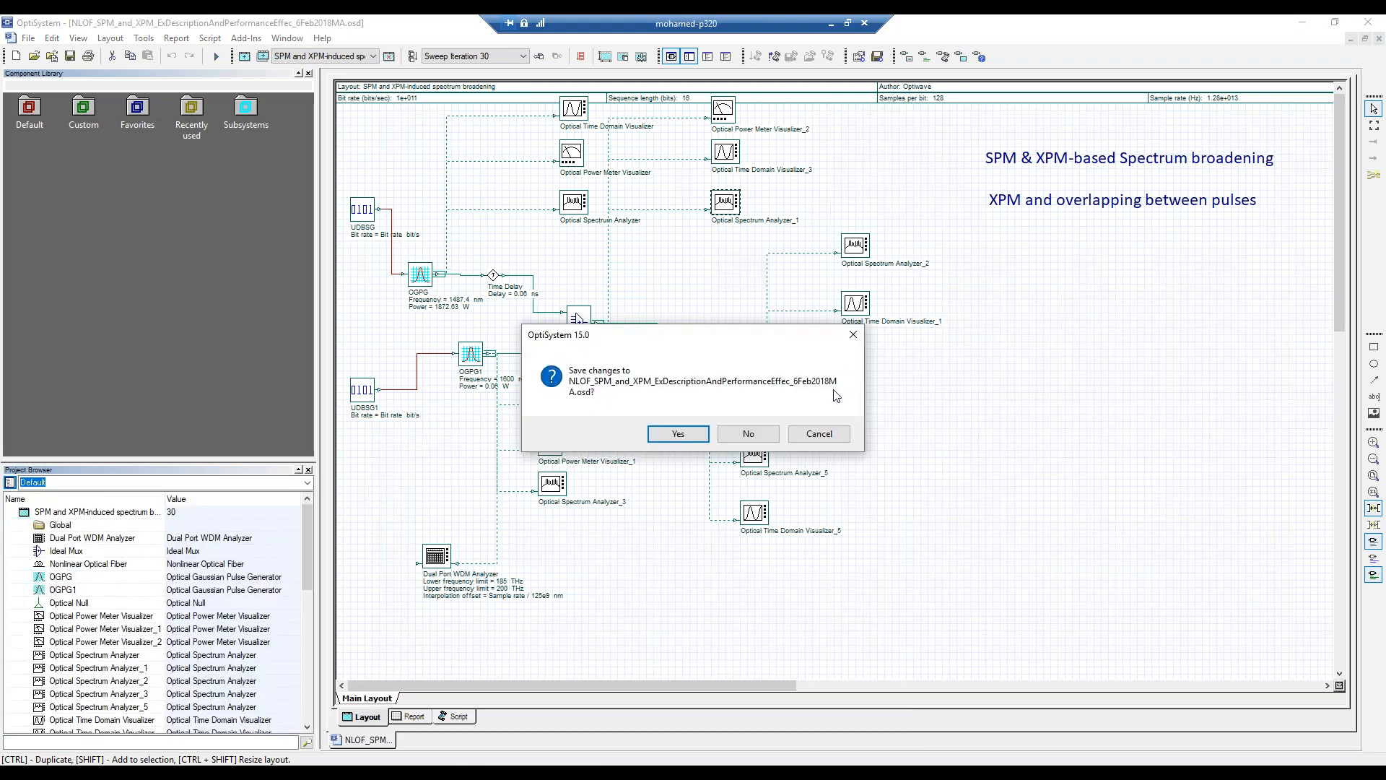
pyautogui.click(679, 433)
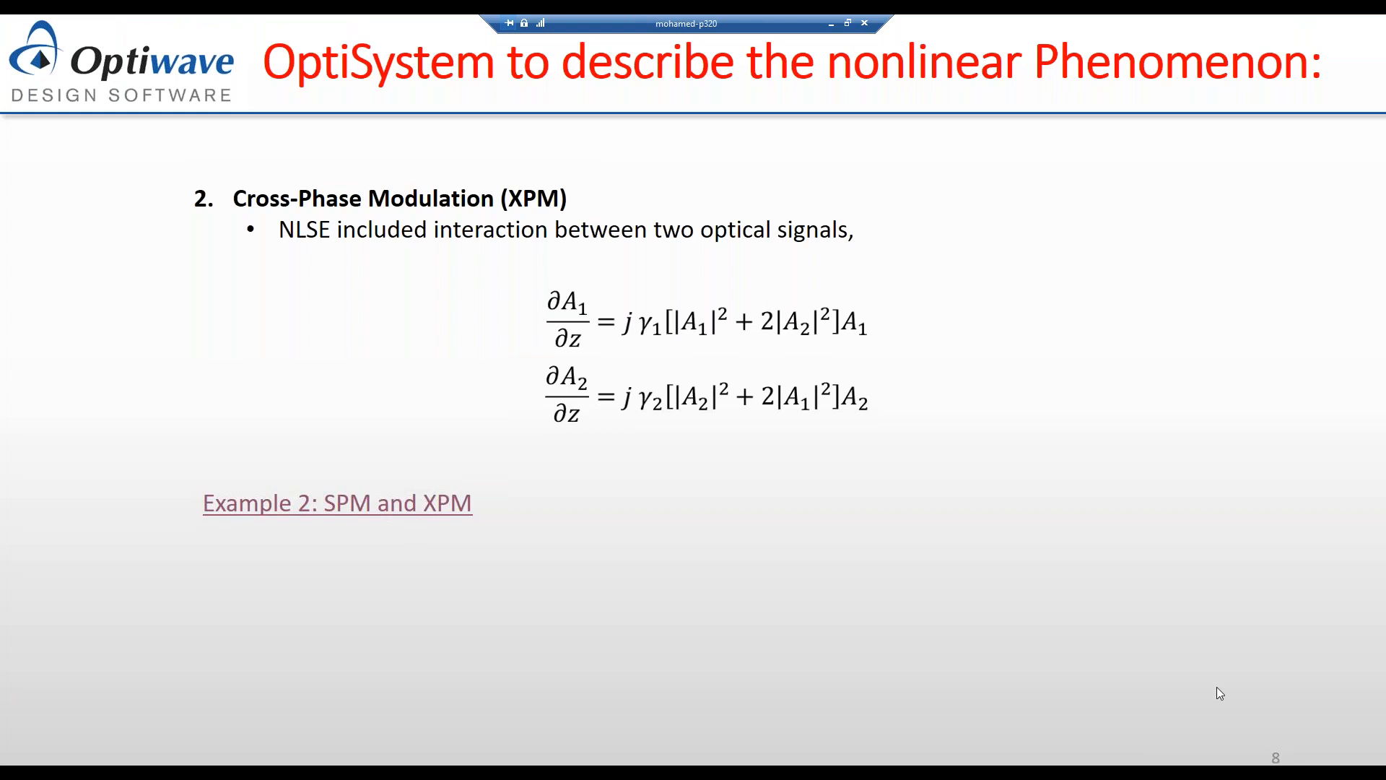
pyautogui.click(709, 568)
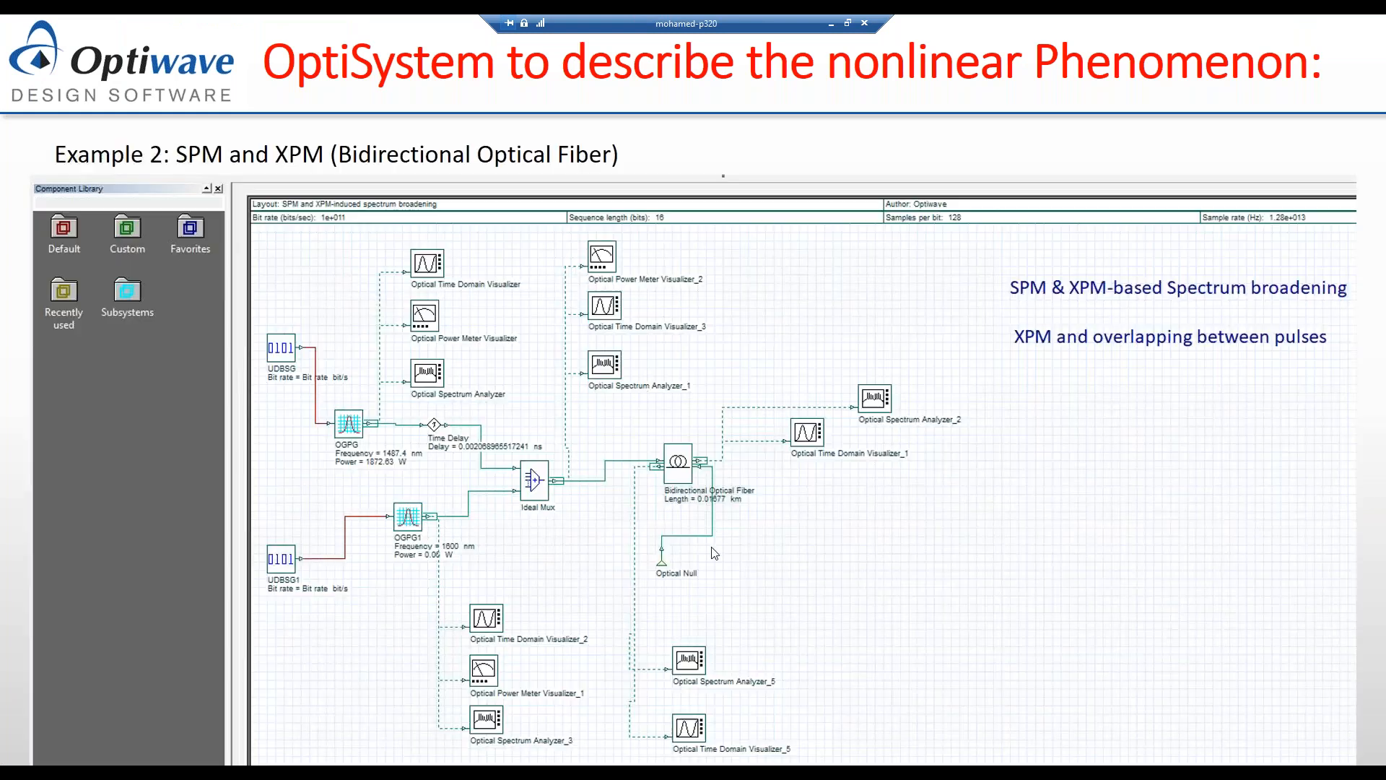
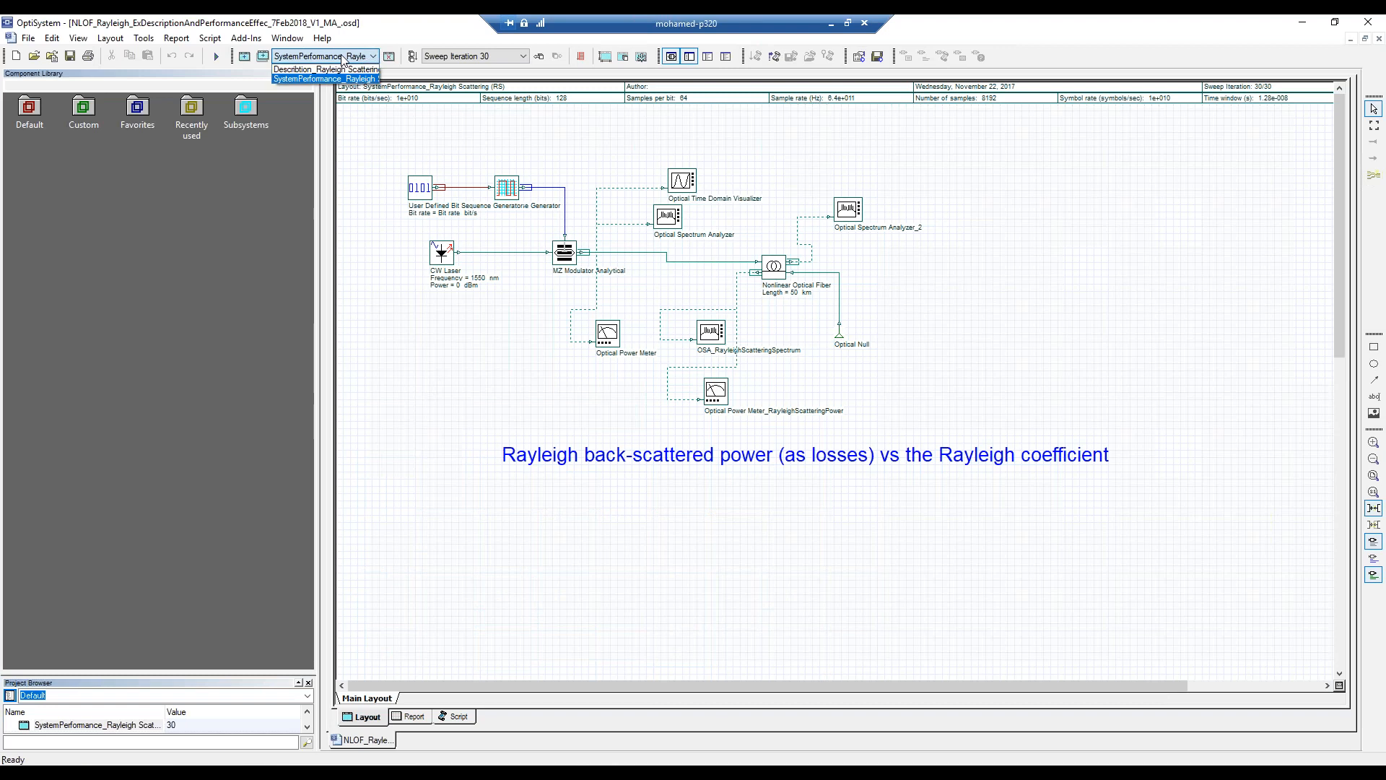
# - Switch to the Rayleigh scattering description layout, calculate the whole project and close the calculation window
pyautogui.click(346, 70)
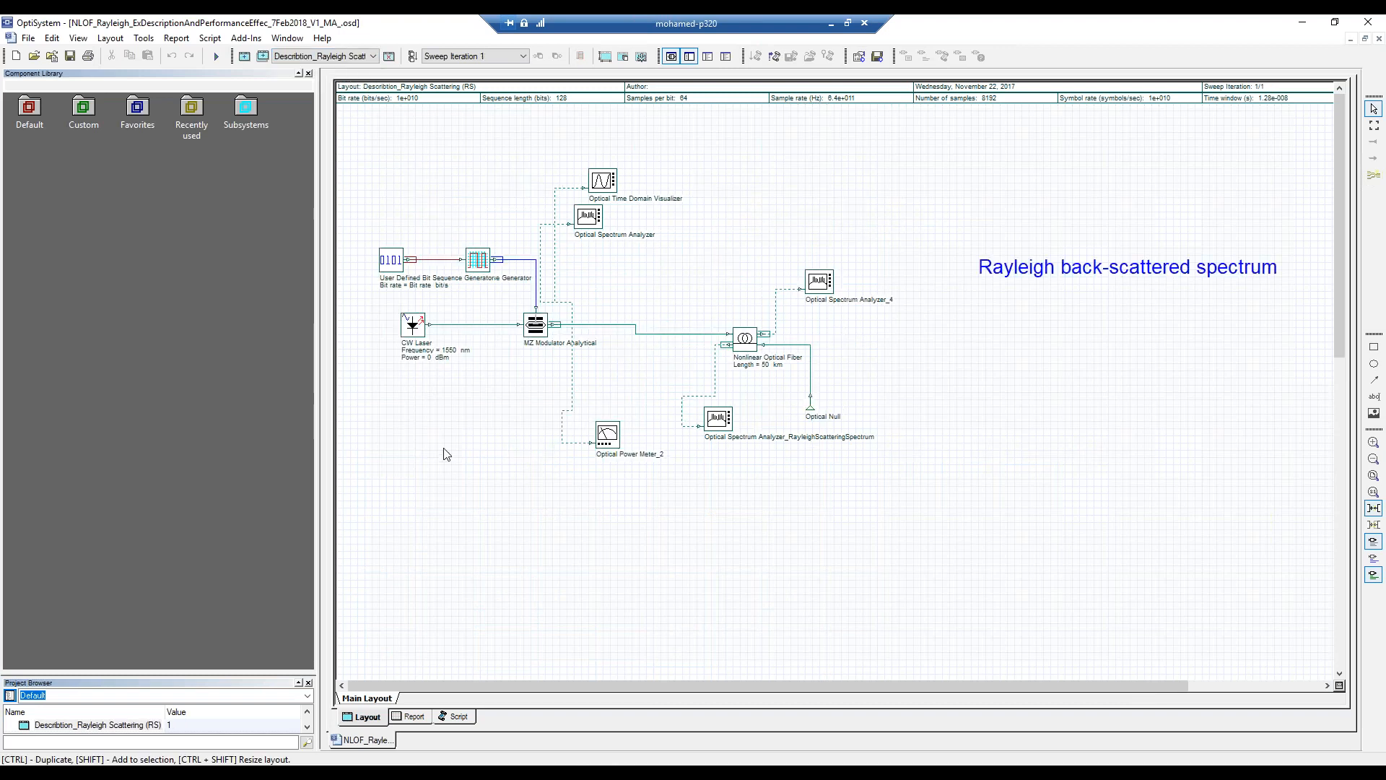
pyautogui.click(209, 58)
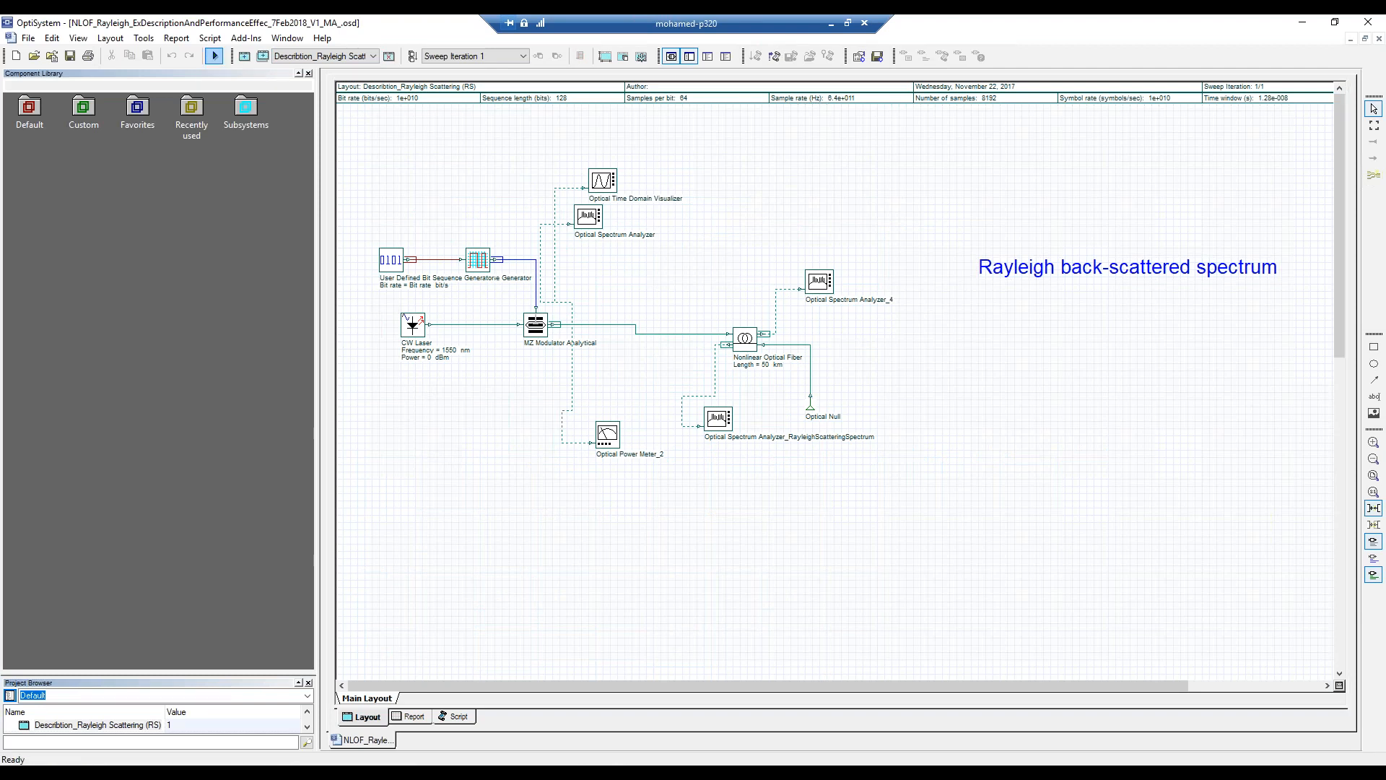
pyautogui.moveTo(773, 201); pyautogui.dragTo(1102, 186)
pyautogui.click(1202, 219)
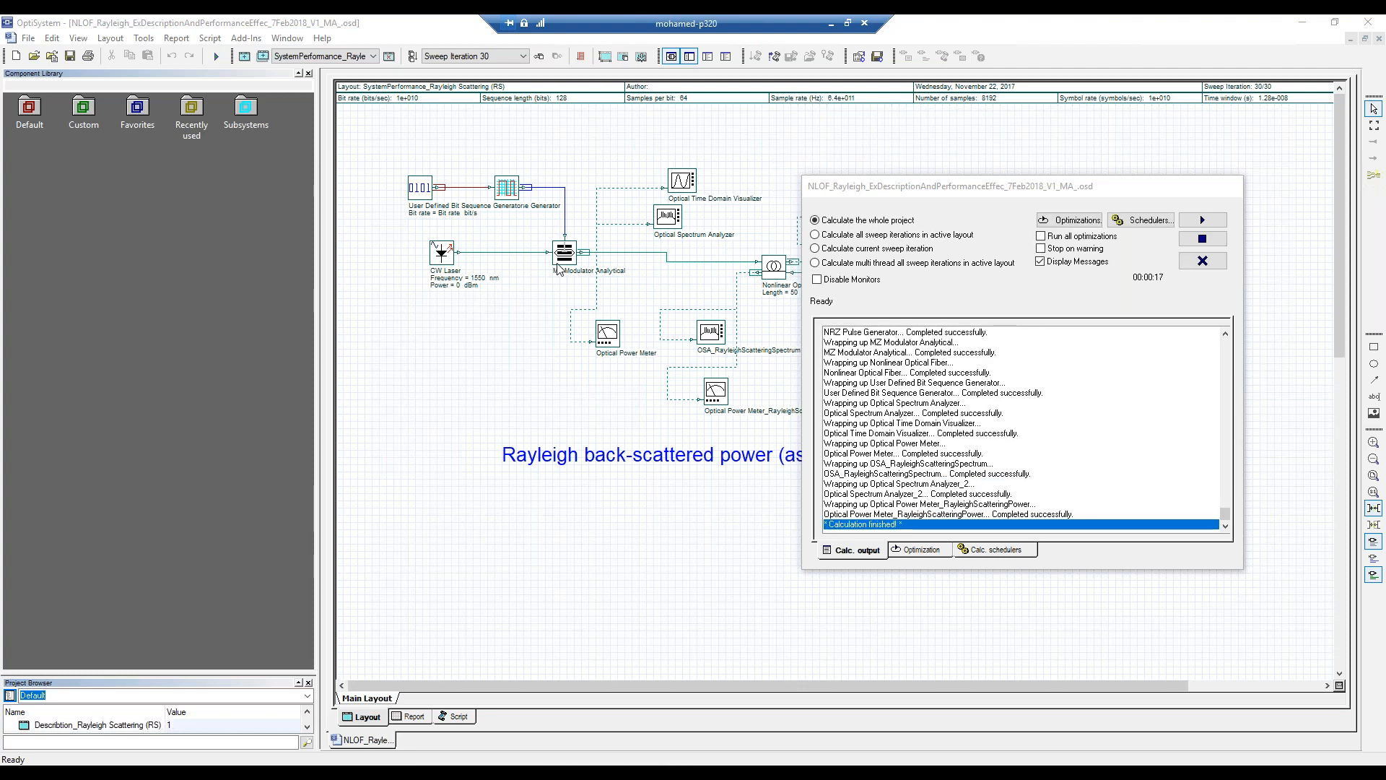
pyautogui.click(1210, 263)
# - In the Rayleigh scattering description layout, compare the Optical Spectrum Analyzer result with the back-scattered spectrum in Optical Spectrum Analyzer_RayleighScatteringSpectrum
pyautogui.click(353, 57)
pyautogui.click(353, 70)
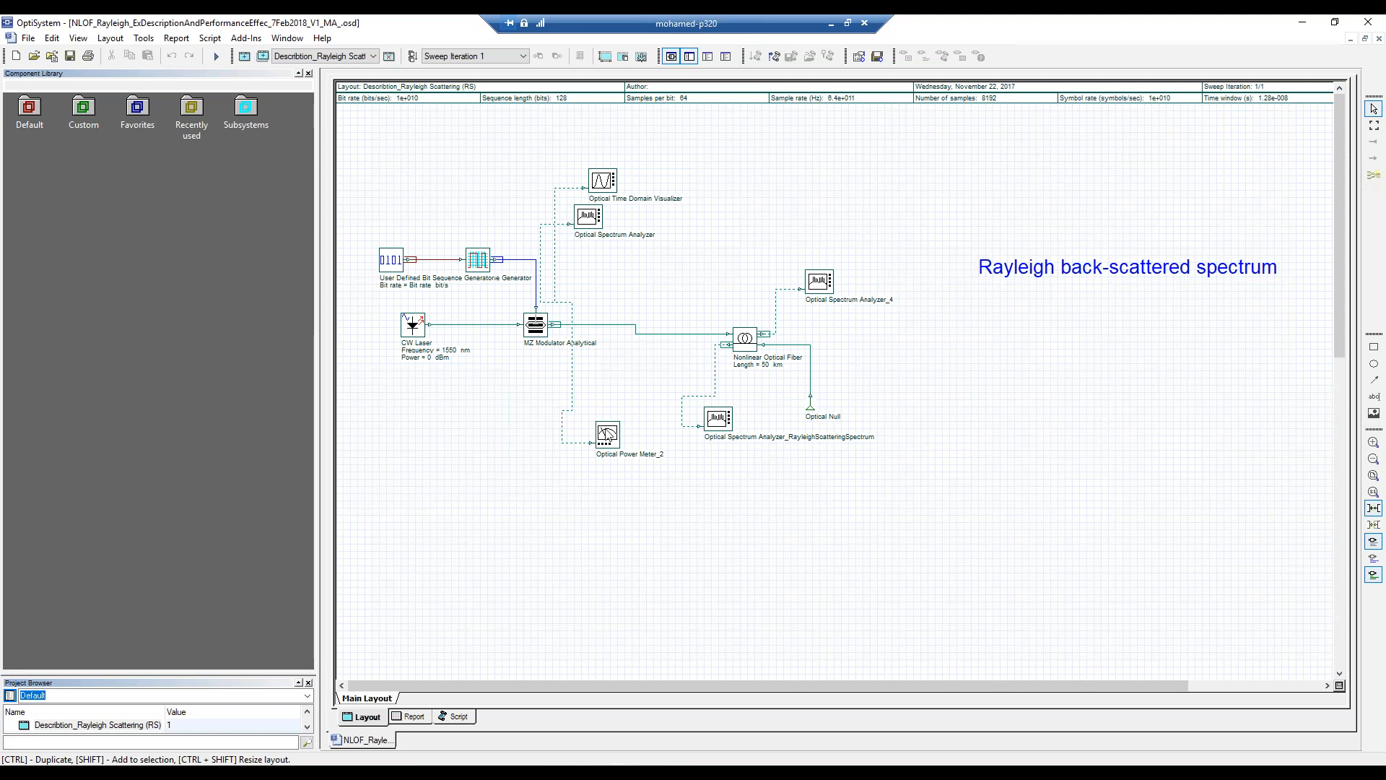
pyautogui.click(591, 218)
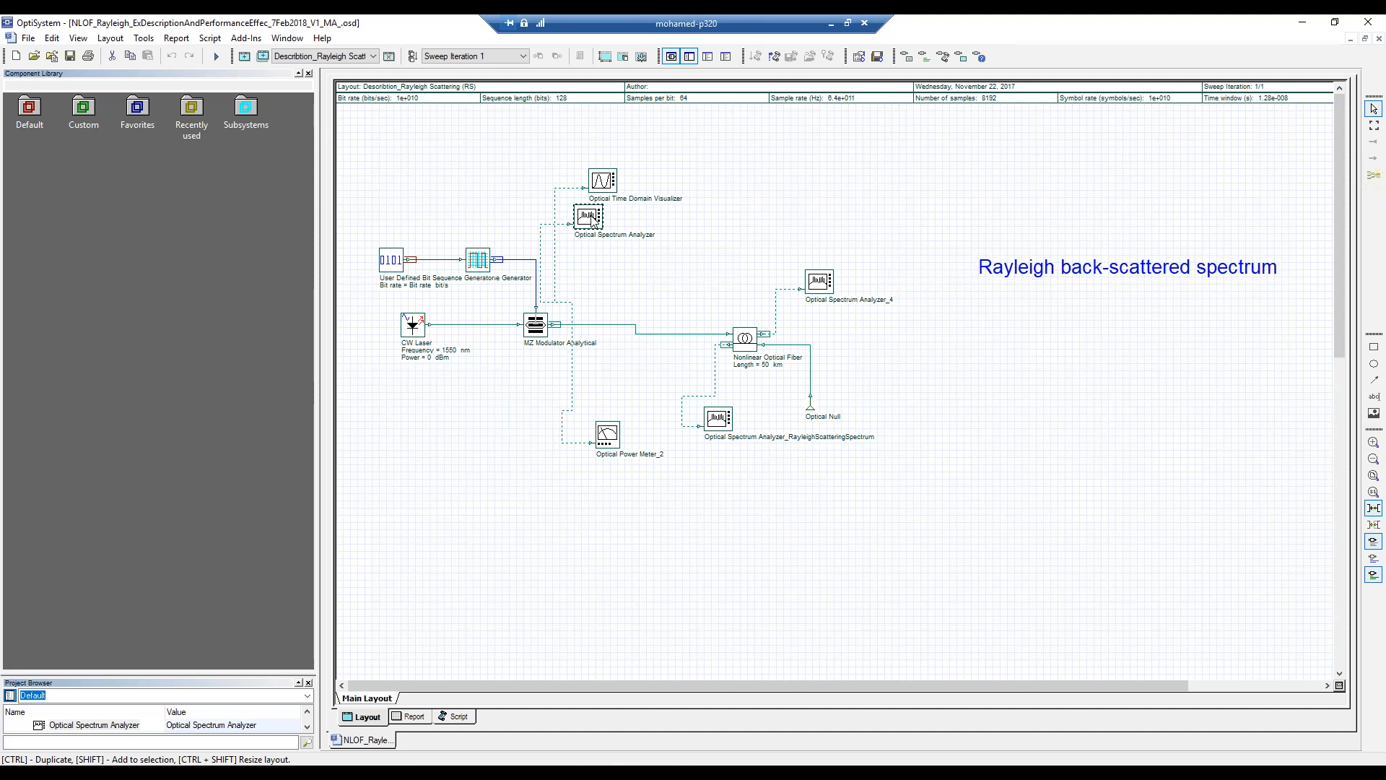
pyautogui.doubleClick(591, 218)
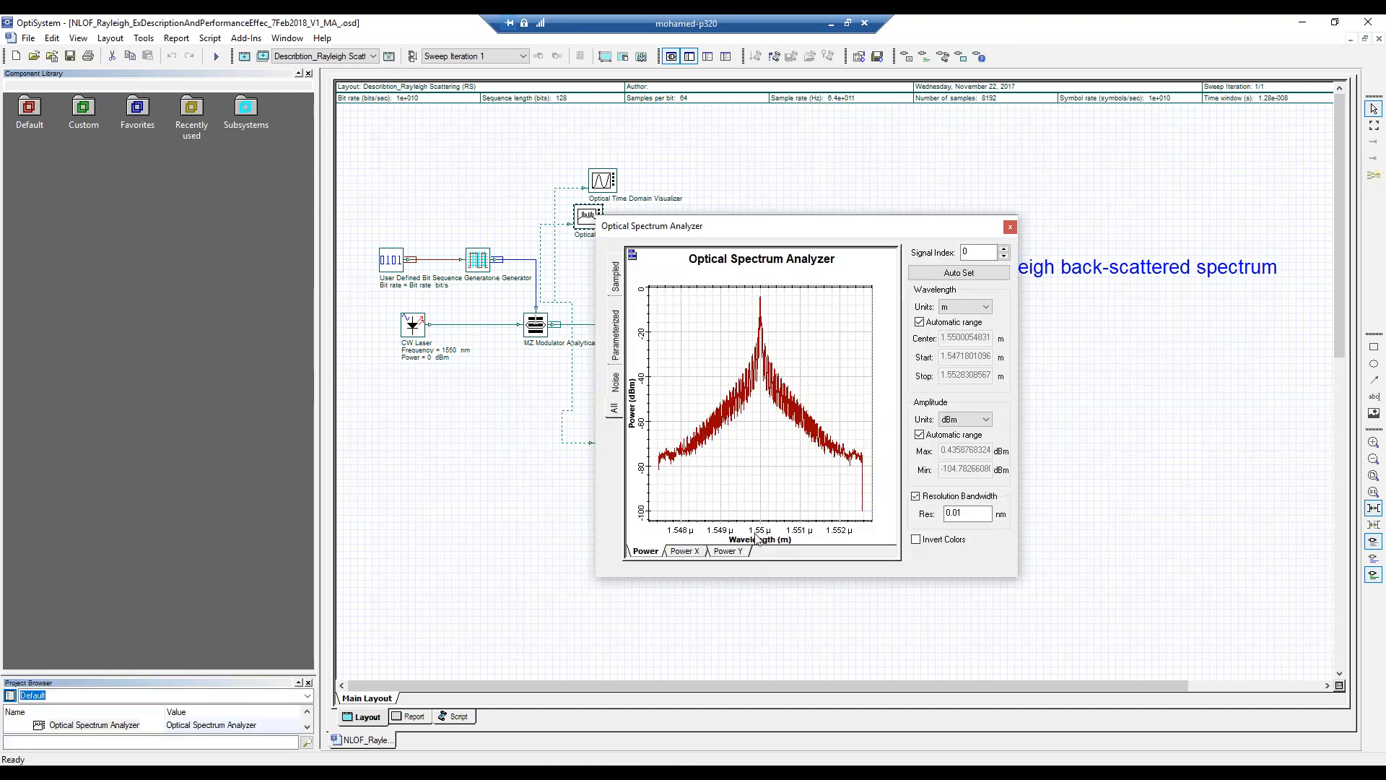
pyautogui.moveTo(737, 227); pyautogui.dragTo(173, 169)
pyautogui.doubleClick(717, 423)
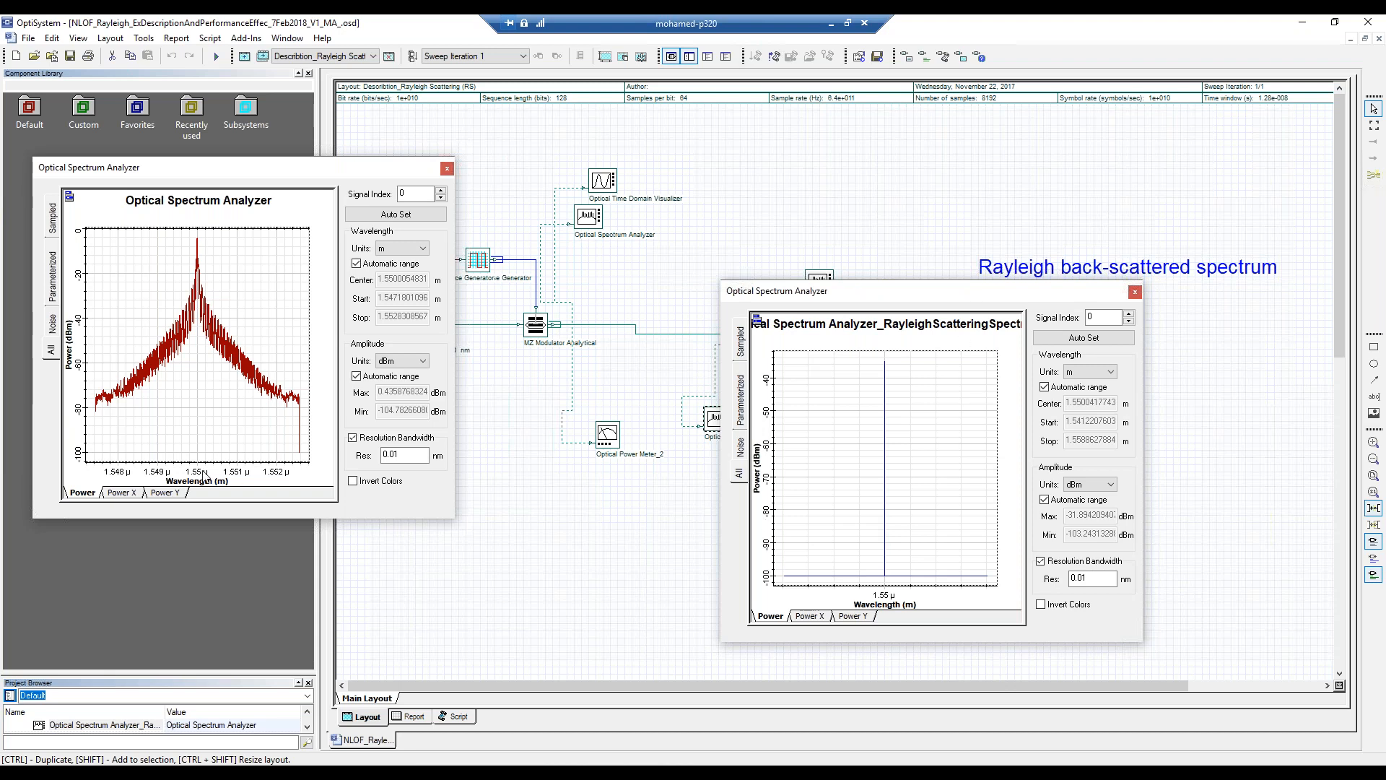
# - Close both spectrum windows and view the report for the SystemPerformance_Rayleigh Scattering layout
pyautogui.click(1136, 293)
pyautogui.click(447, 168)
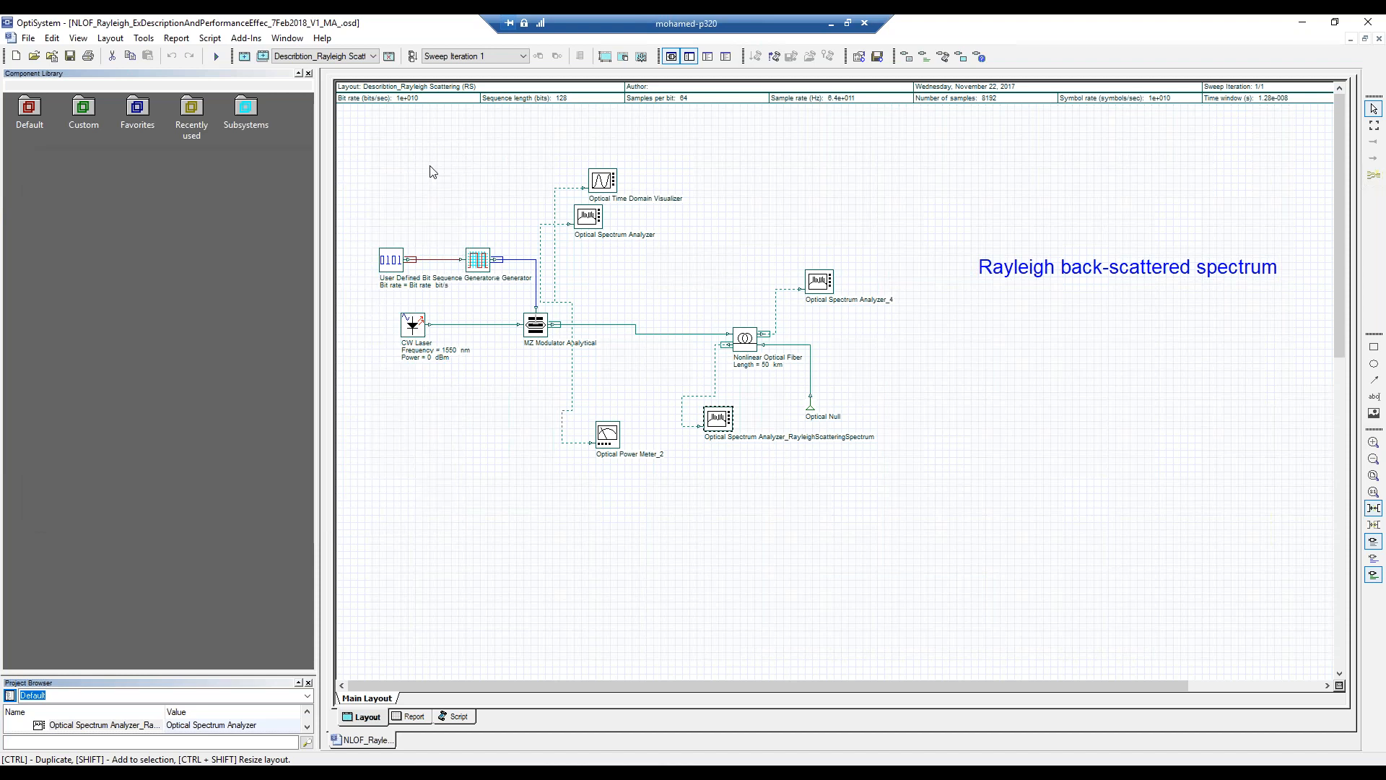
pyautogui.click(344, 59)
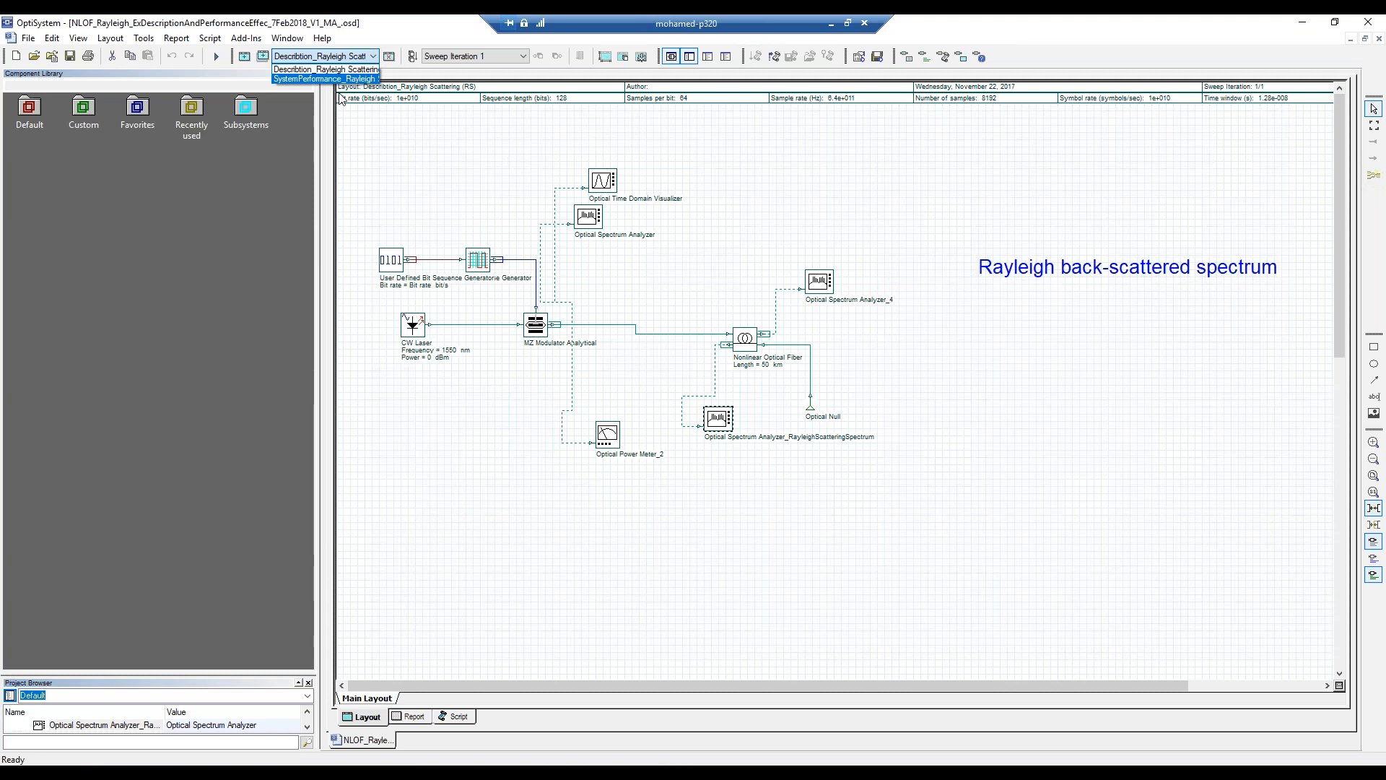
pyautogui.click(352, 78)
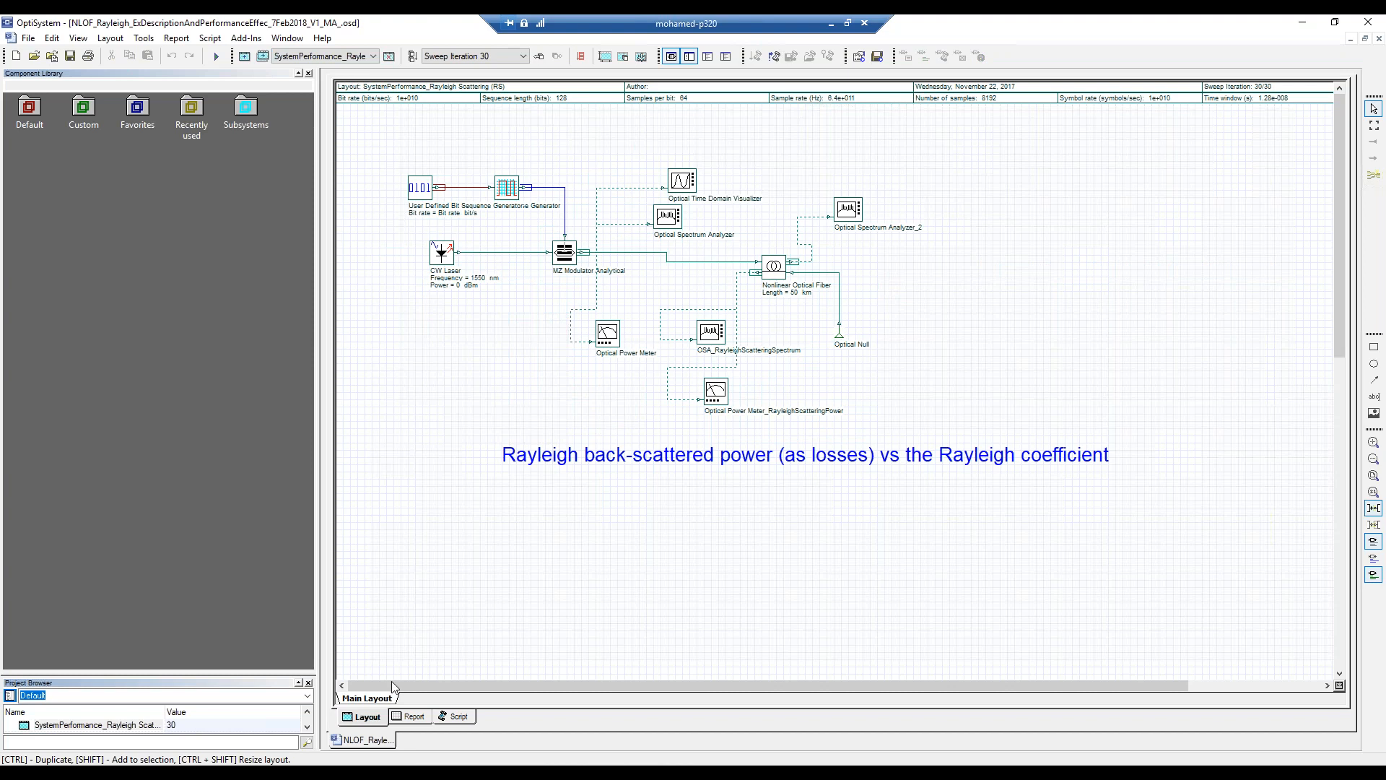
pyautogui.click(414, 717)
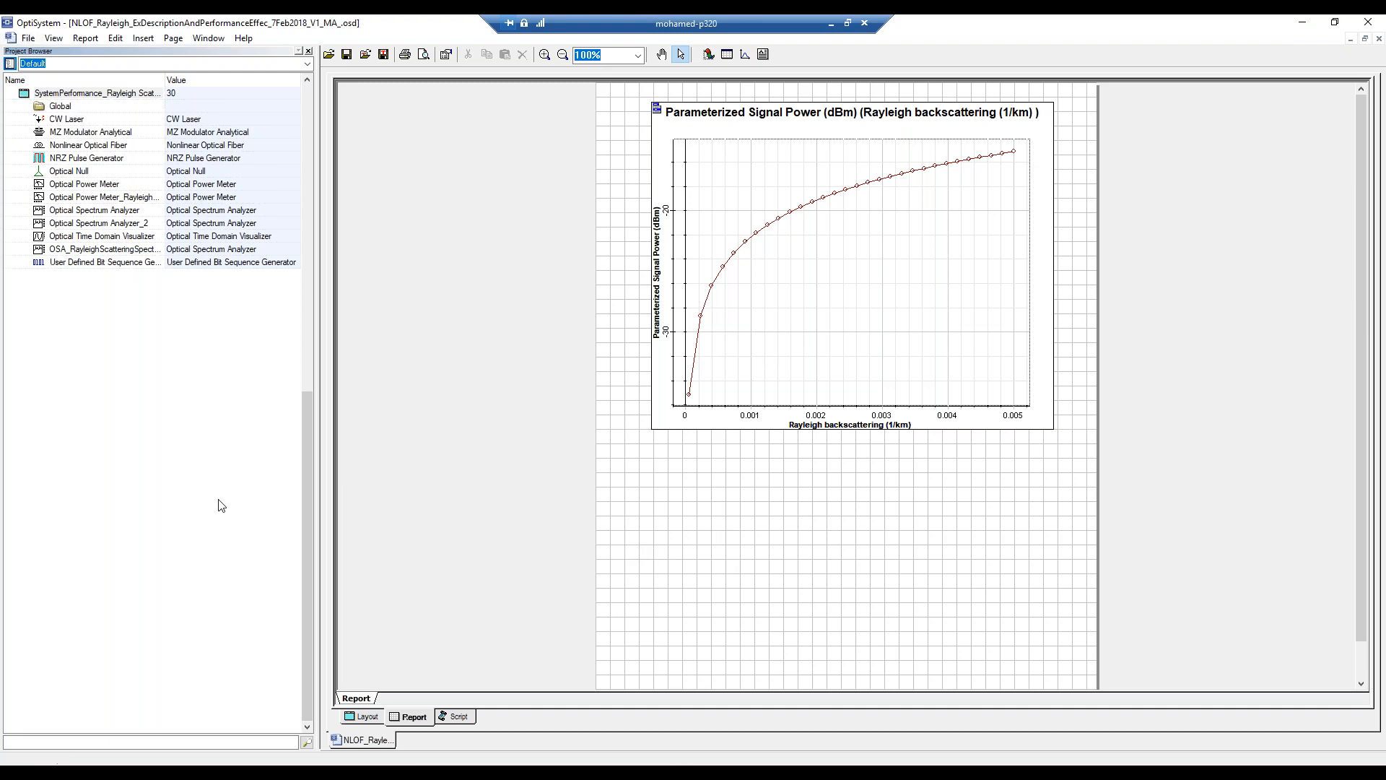
# - Place a trial graph and a trial table below the power plot in the report, deleting each one
pyautogui.click(745, 54)
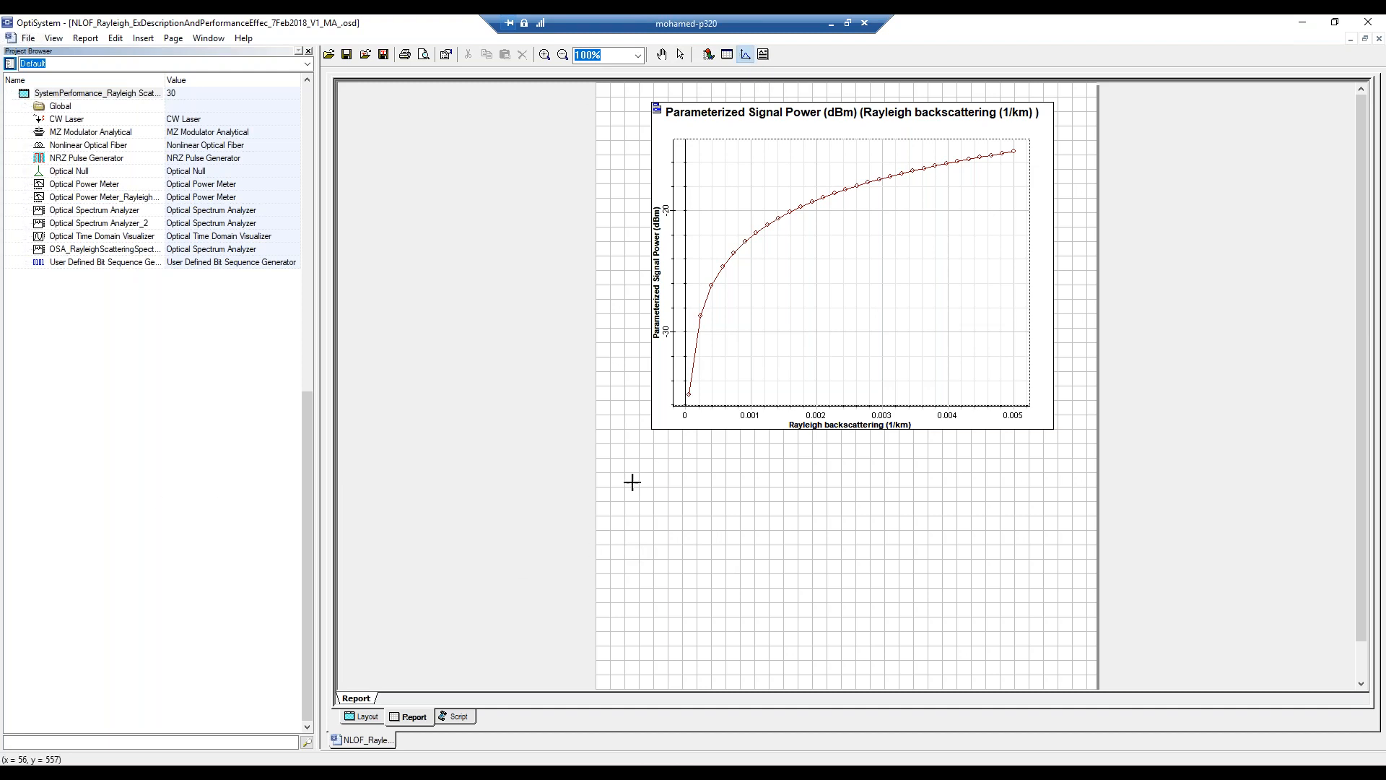
pyautogui.moveTo(628, 460); pyautogui.dragTo(1055, 642)
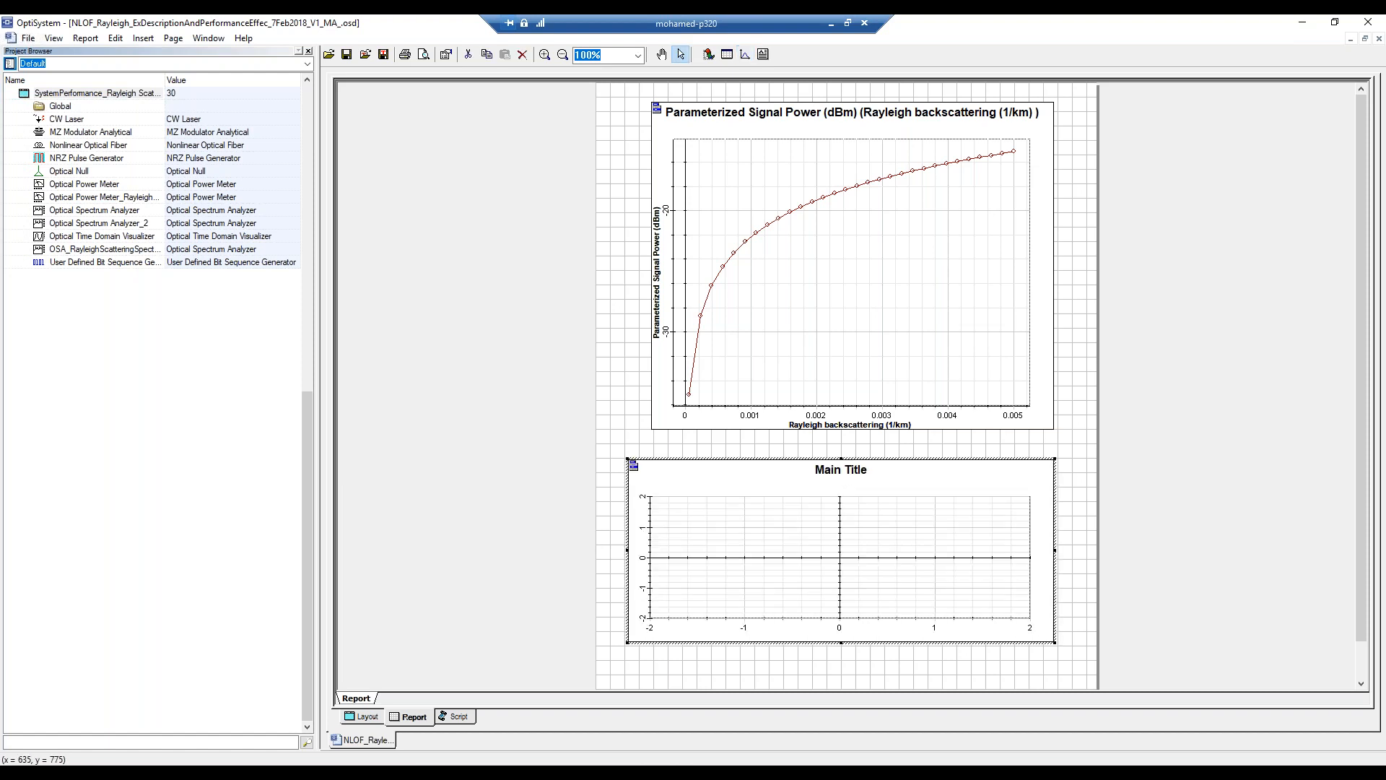
pyautogui.press('Delete')
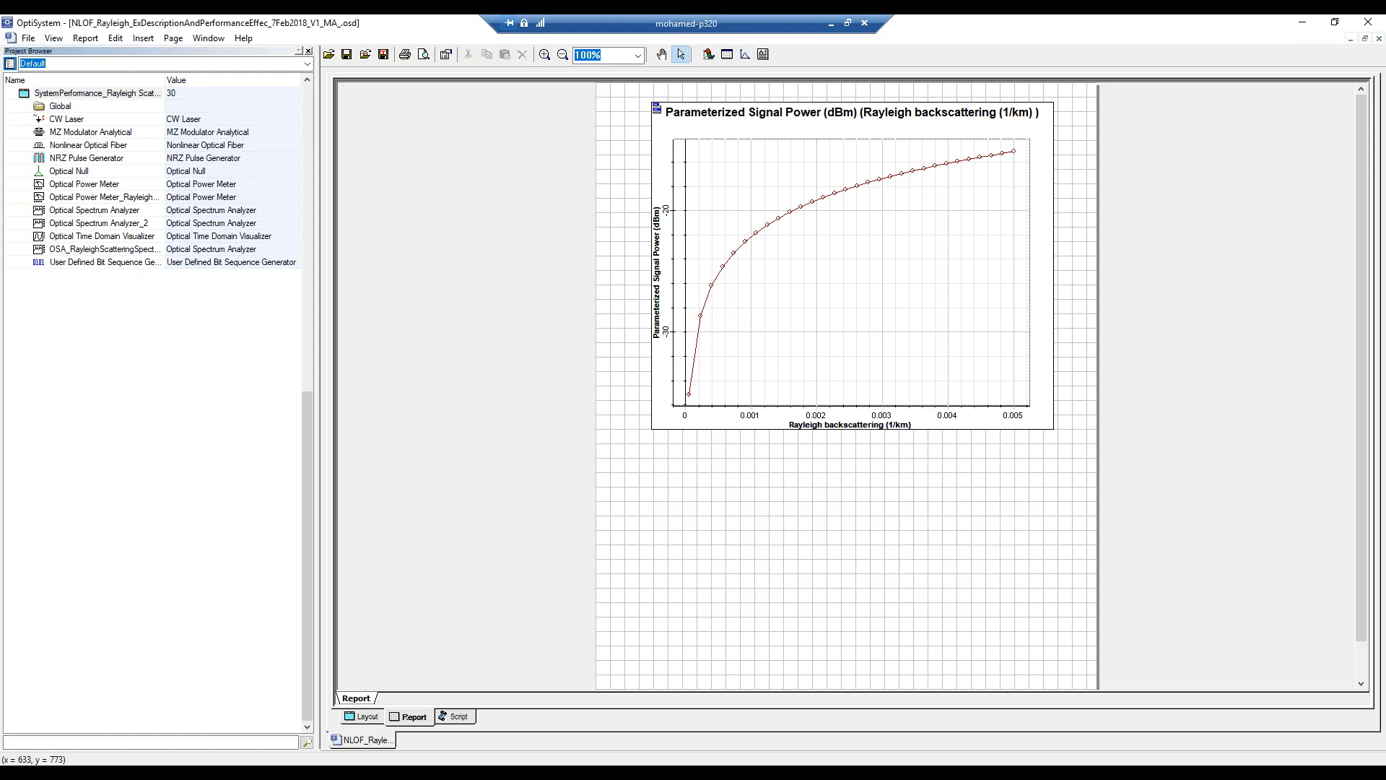
pyautogui.click(727, 56)
pyautogui.moveTo(661, 478); pyautogui.dragTo(828, 560)
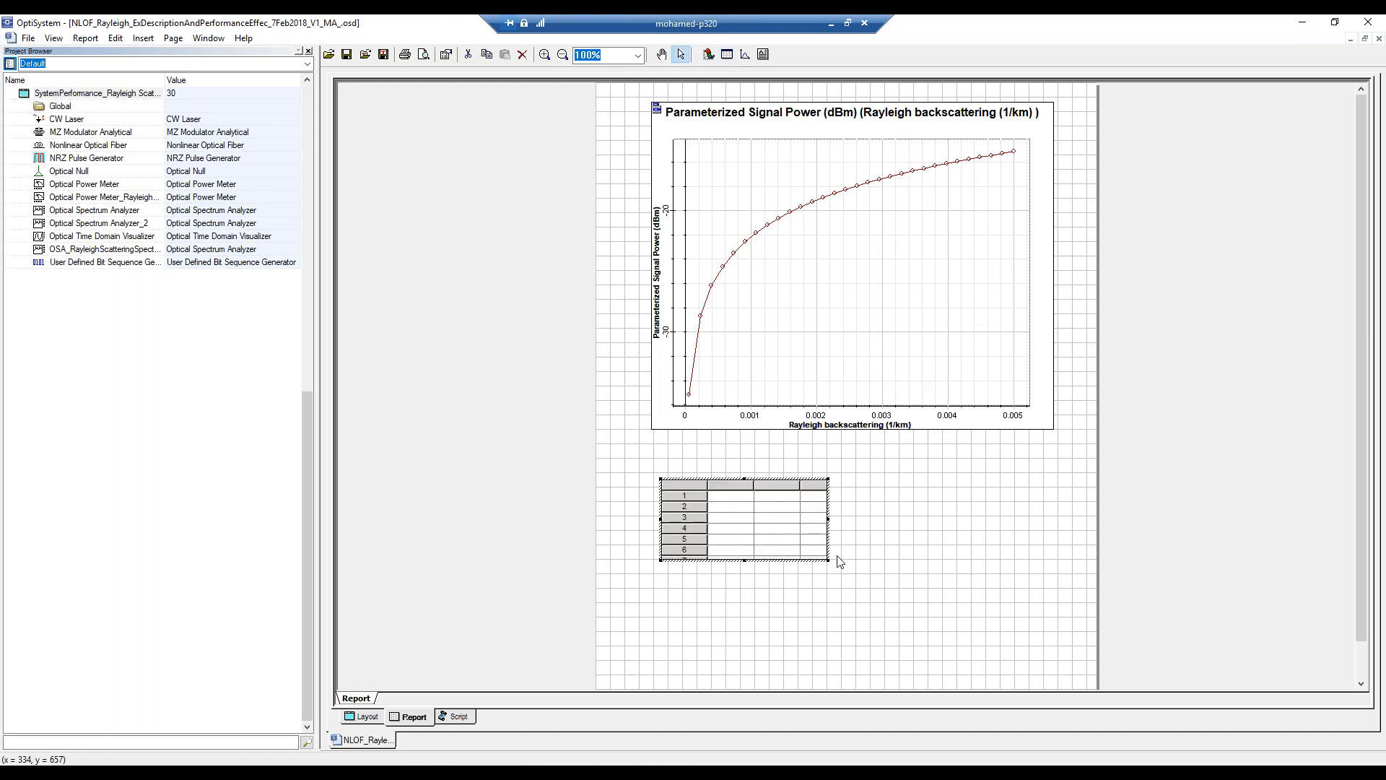
pyautogui.press('Delete')
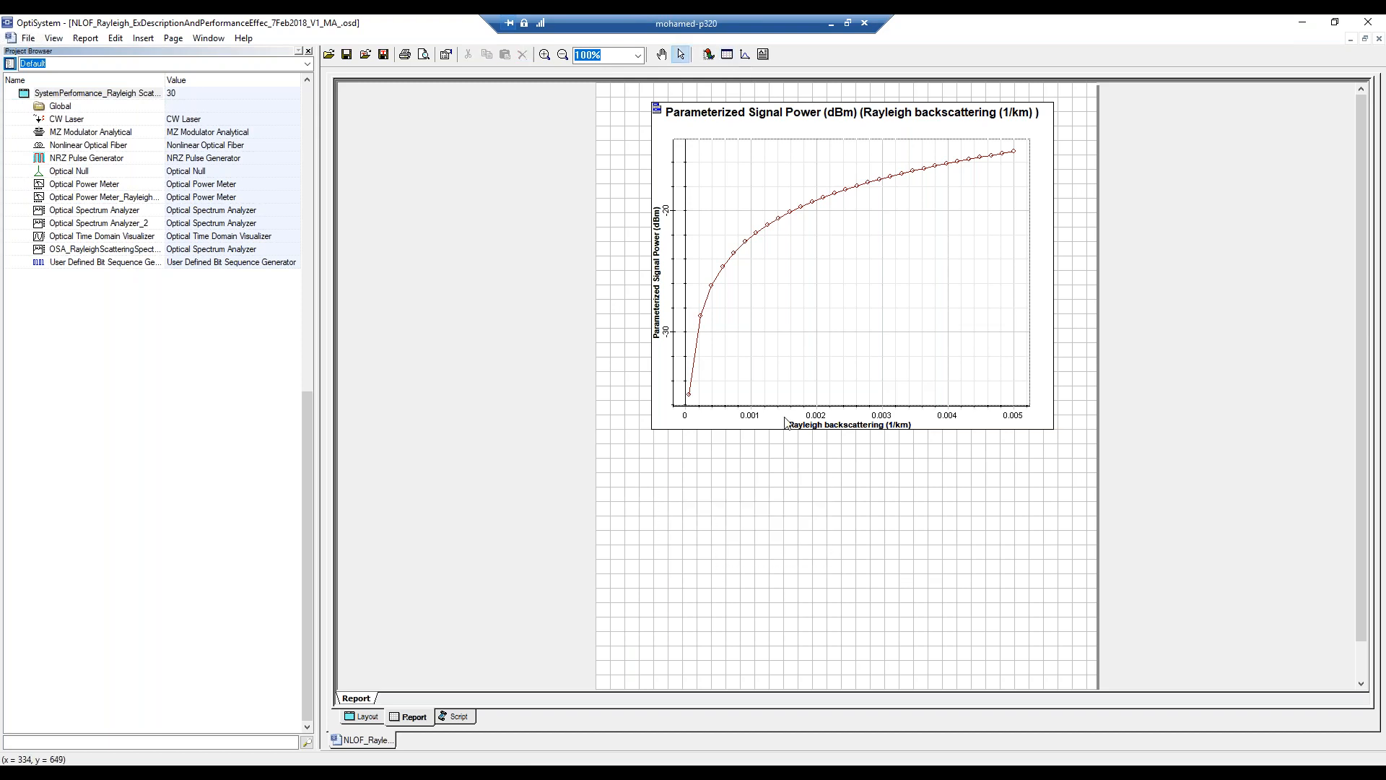
# - Add an empty graph as wide as the existing power plot beneath it in the report and return to the layout
pyautogui.click(746, 56)
pyautogui.moveTo(653, 460); pyautogui.dragTo(1054, 643)
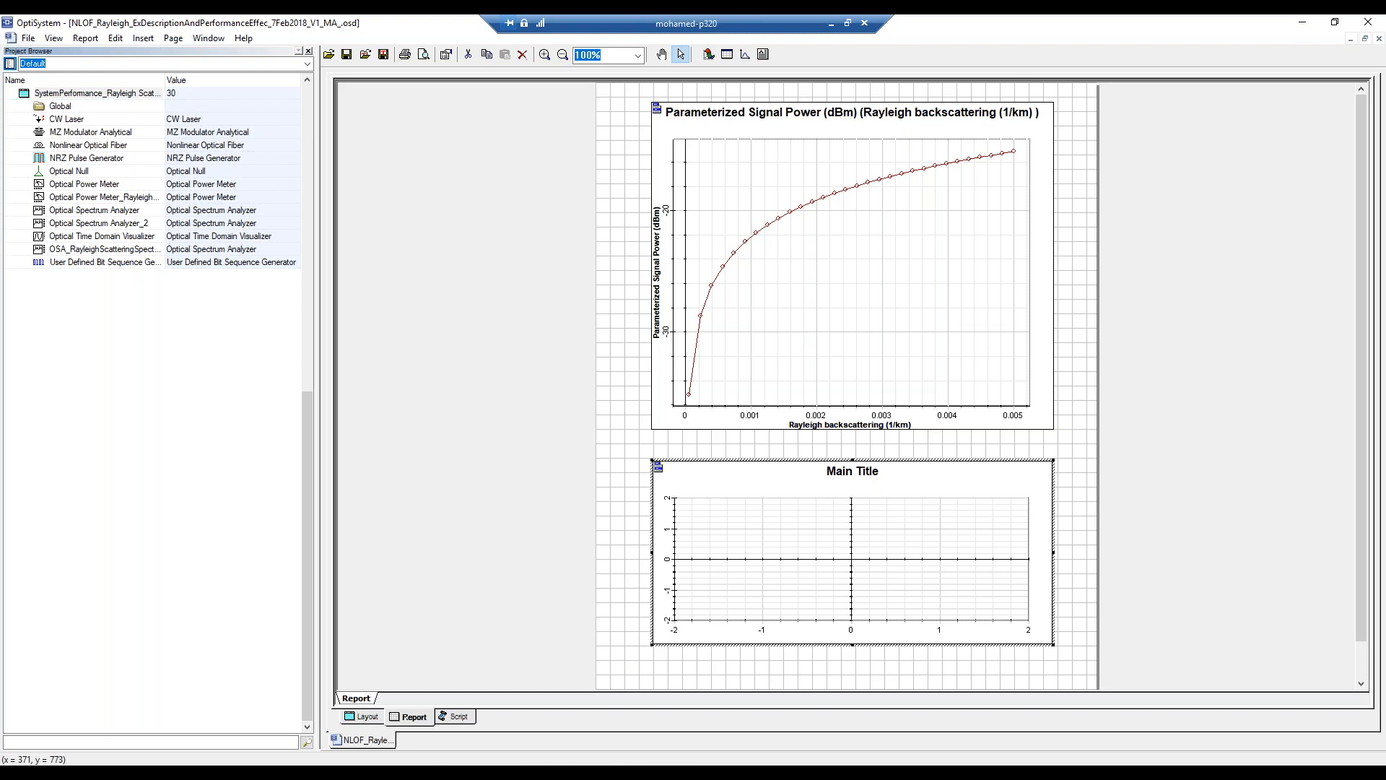
pyautogui.click(363, 717)
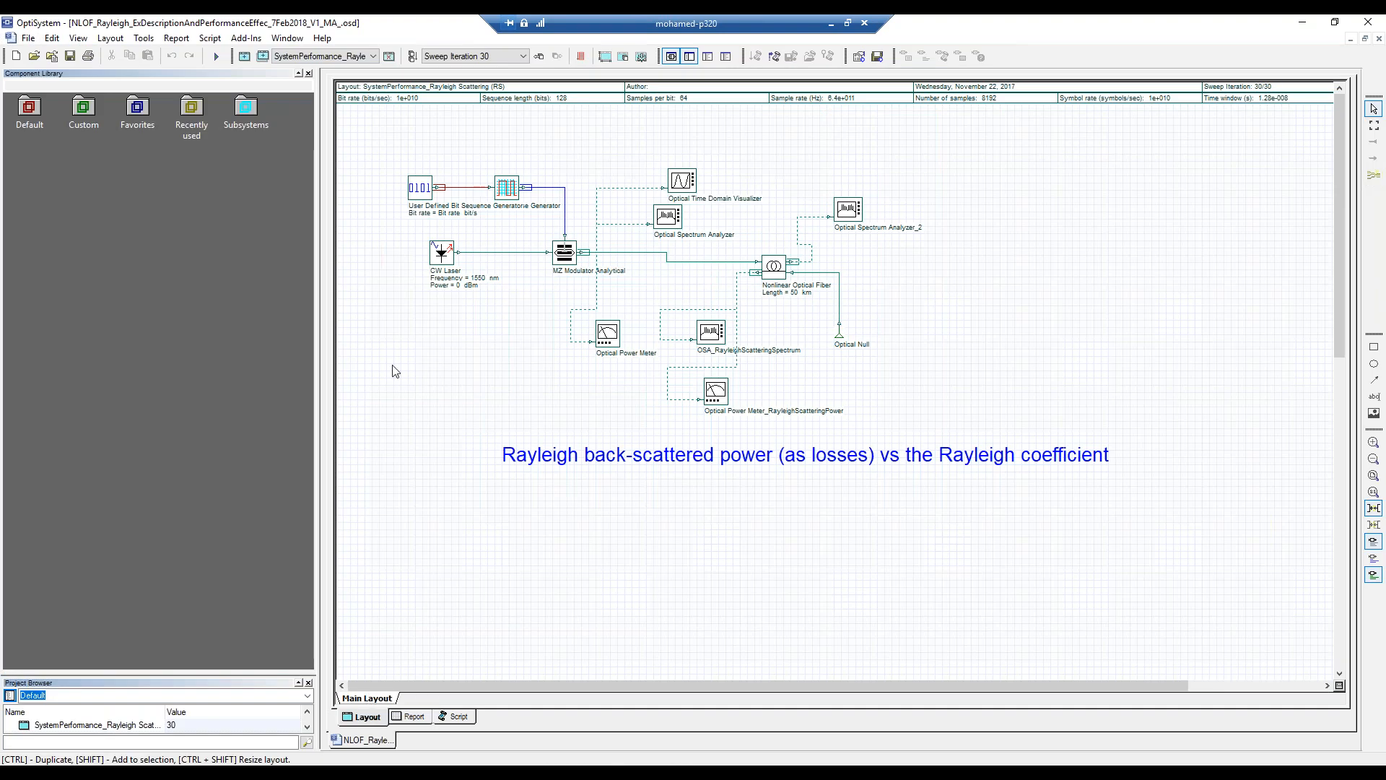
# - Review the main parameters of the CW Laser in the Rayleigh scattering performance layout without changing them
pyautogui.click(443, 254)
pyautogui.doubleClick(443, 254)
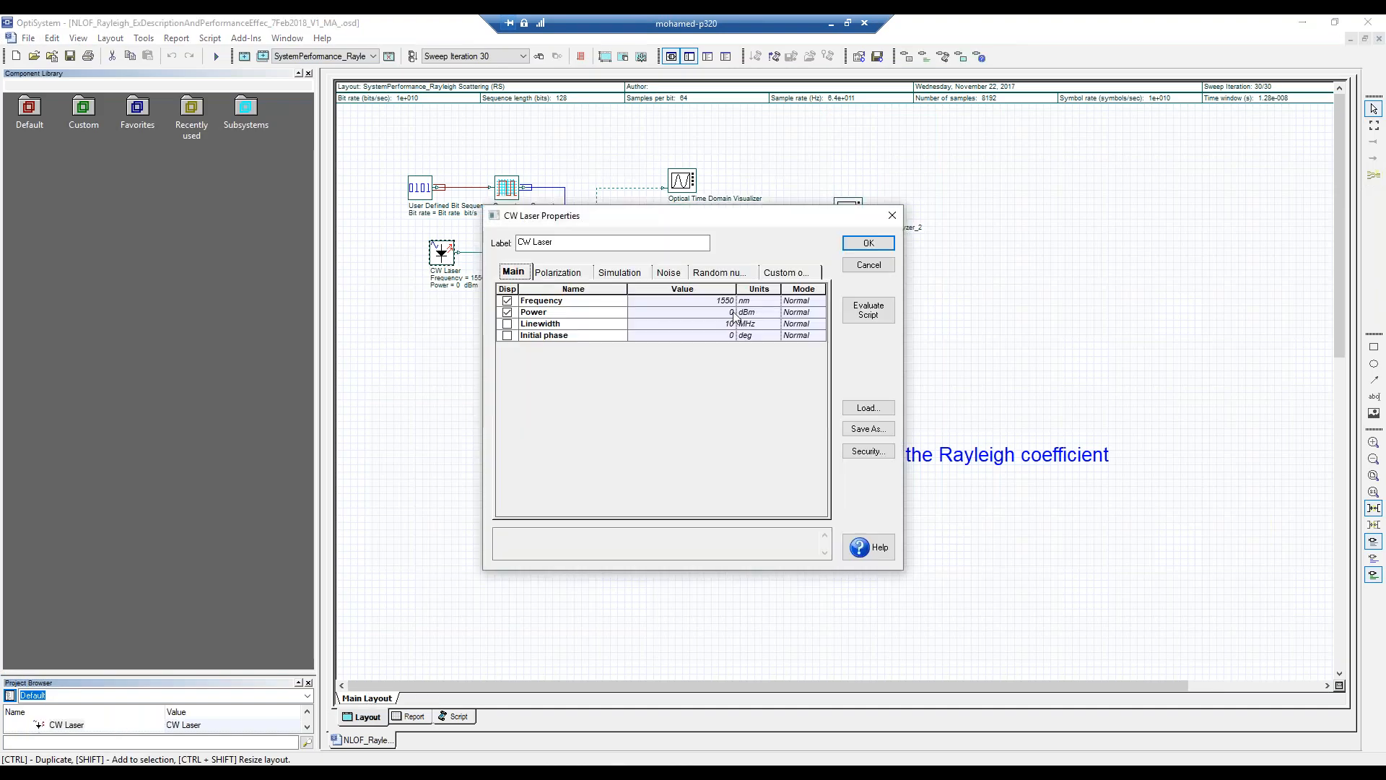
pyautogui.click(875, 268)
# - Inspect the Nonlinear Optical Fiber's Rayleigh backscattering parameter and its list of sweep values, keeping them as they are
pyautogui.click(778, 268)
pyautogui.doubleClick(778, 269)
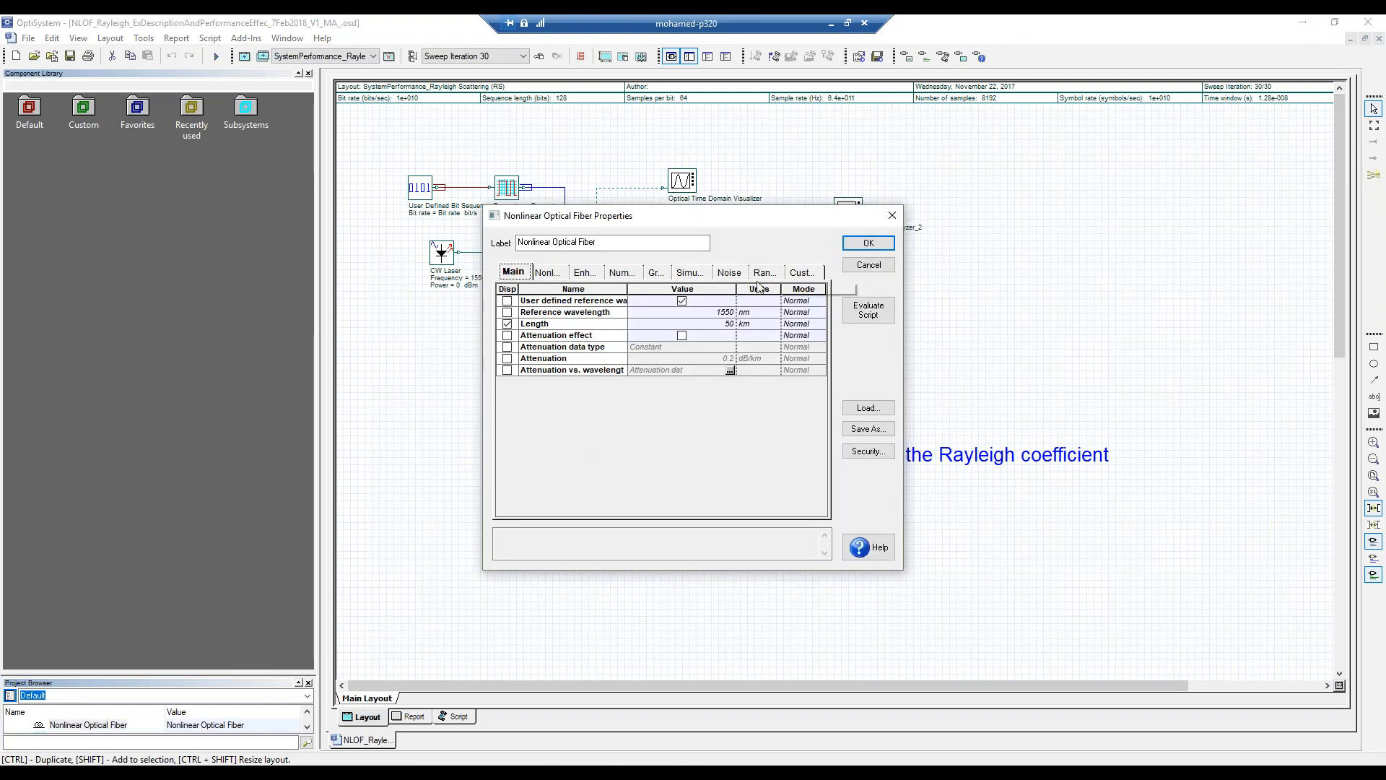
pyautogui.click(550, 274)
pyautogui.click(586, 274)
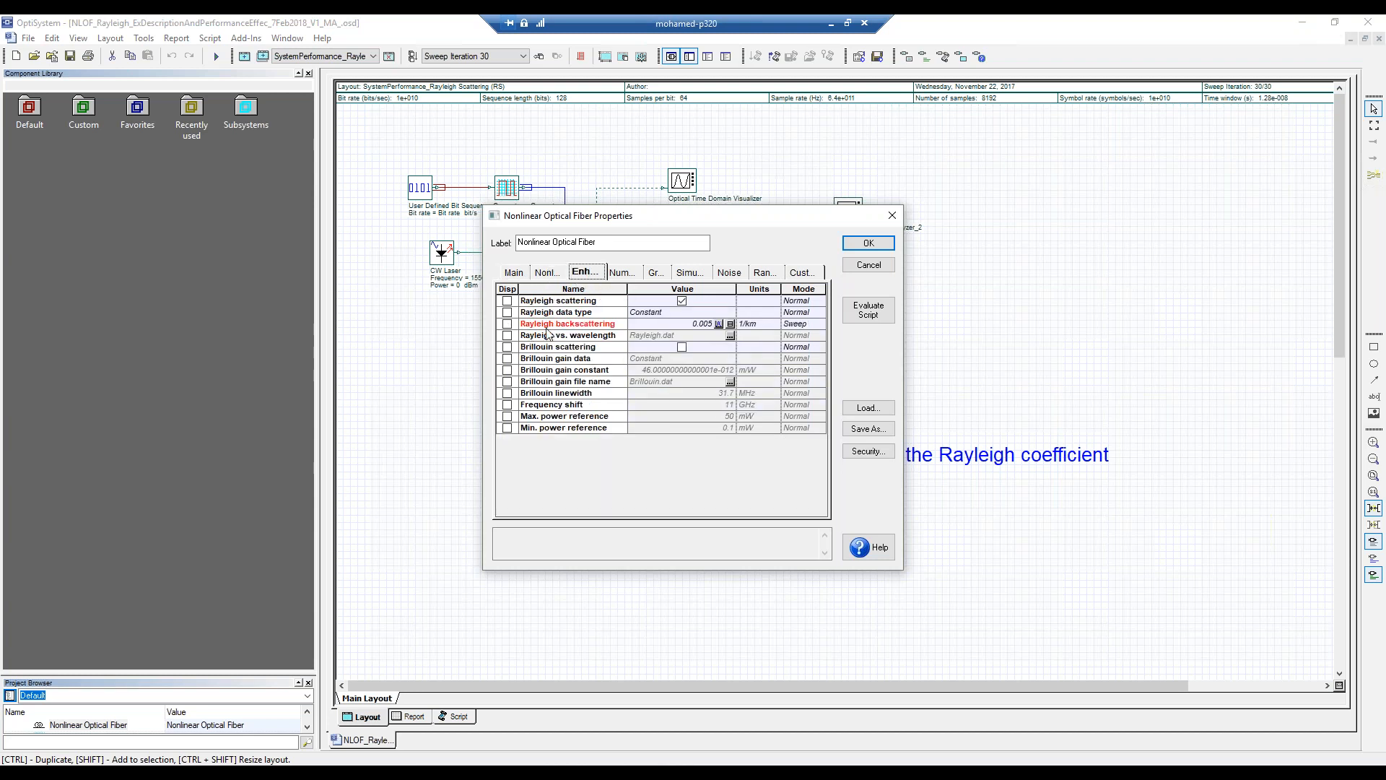
pyautogui.click(730, 325)
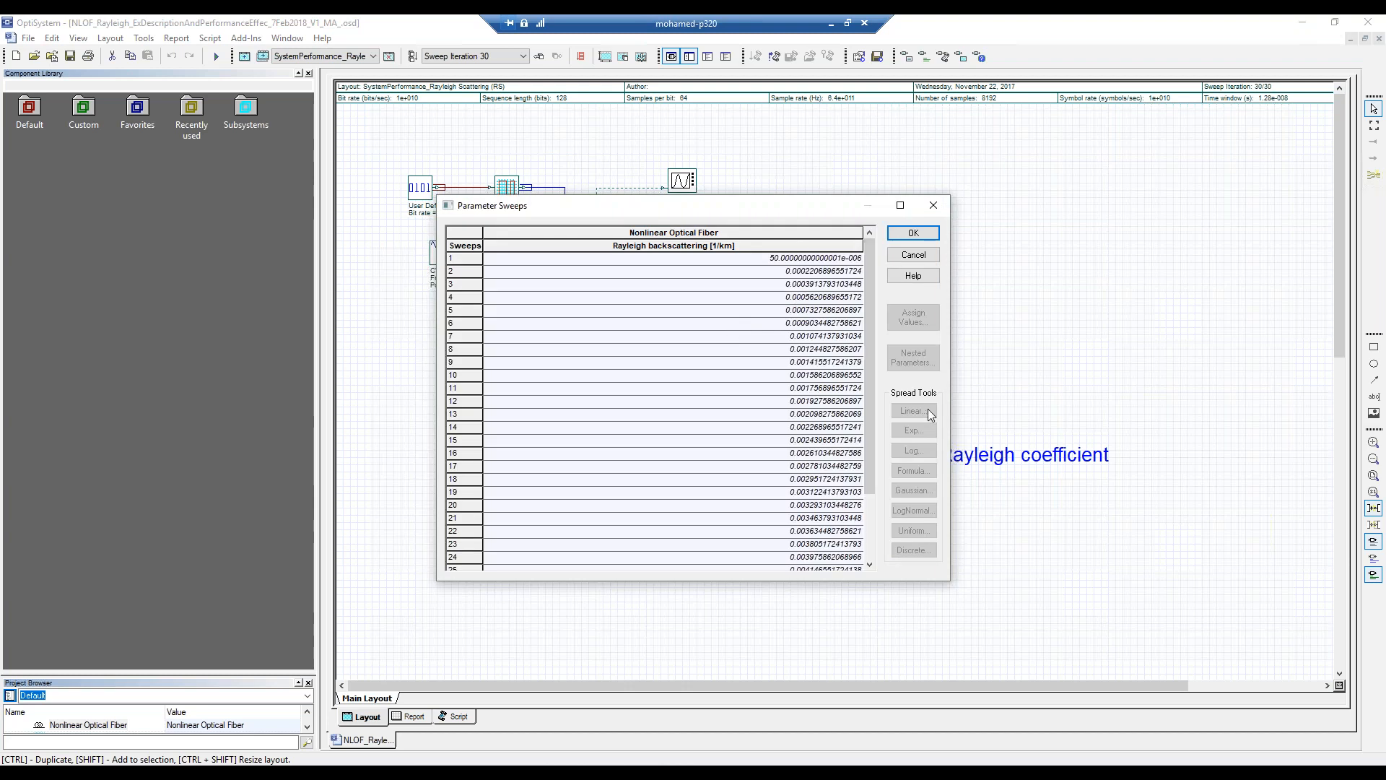
pyautogui.click(933, 205)
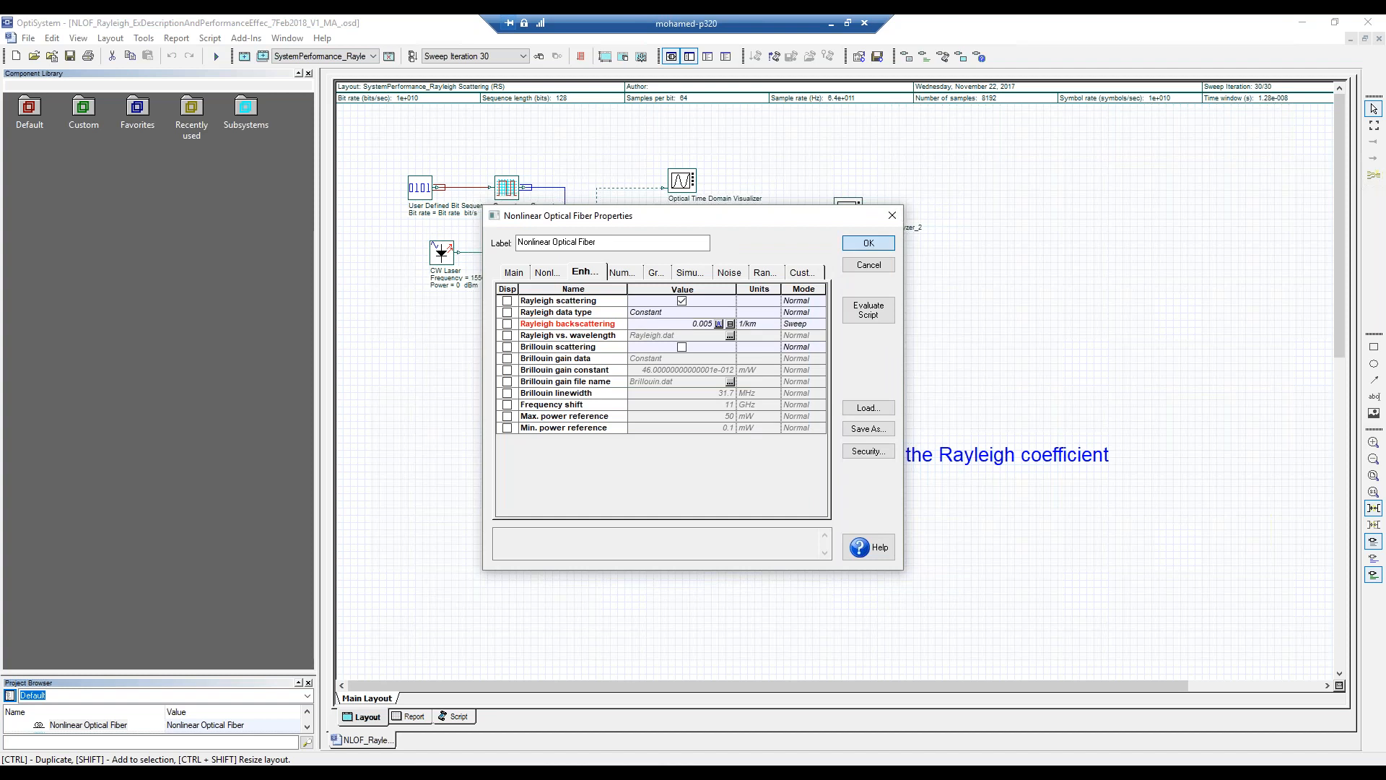
pyautogui.click(869, 243)
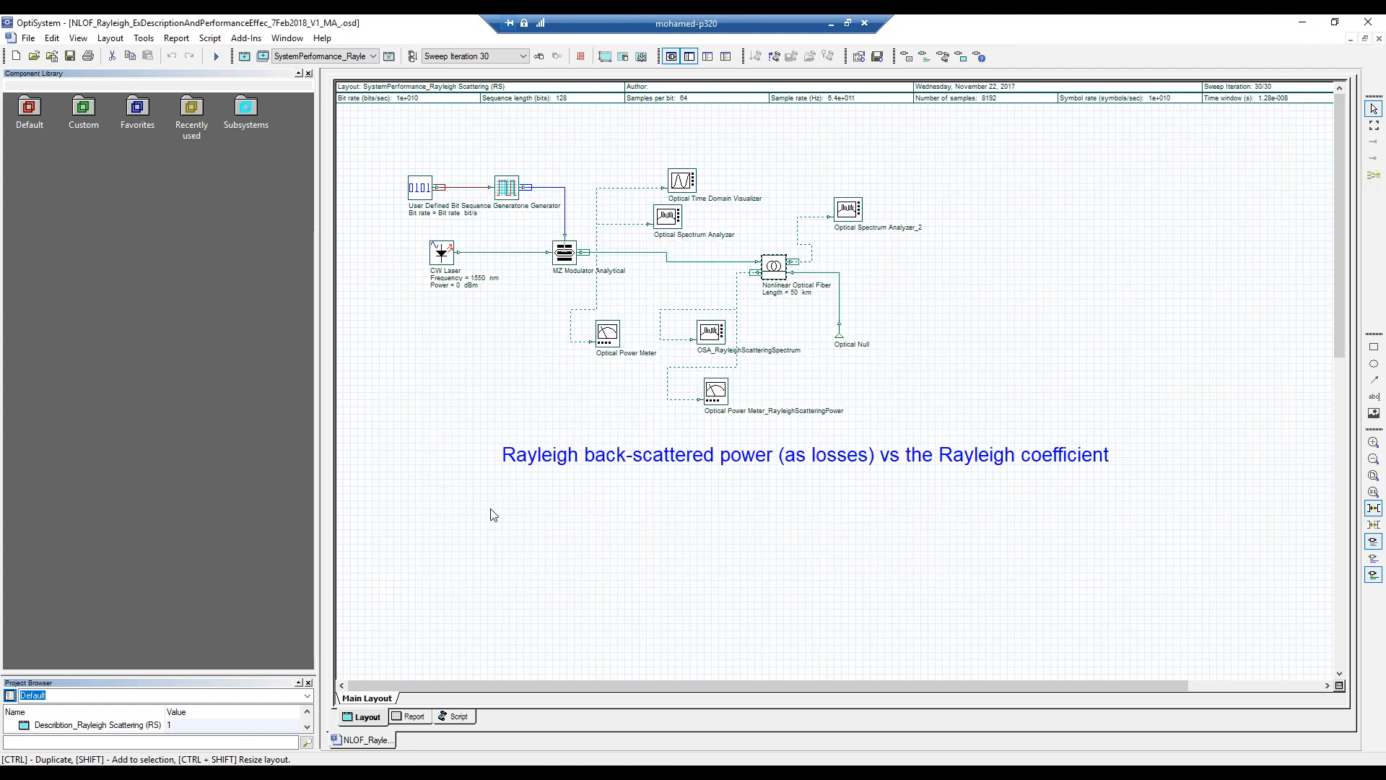
# - In the report's project browser, look through the fiber parameters of the Describtion_Rayleigh Scattering (RS) layout and collapse that layout
pyautogui.click(415, 719)
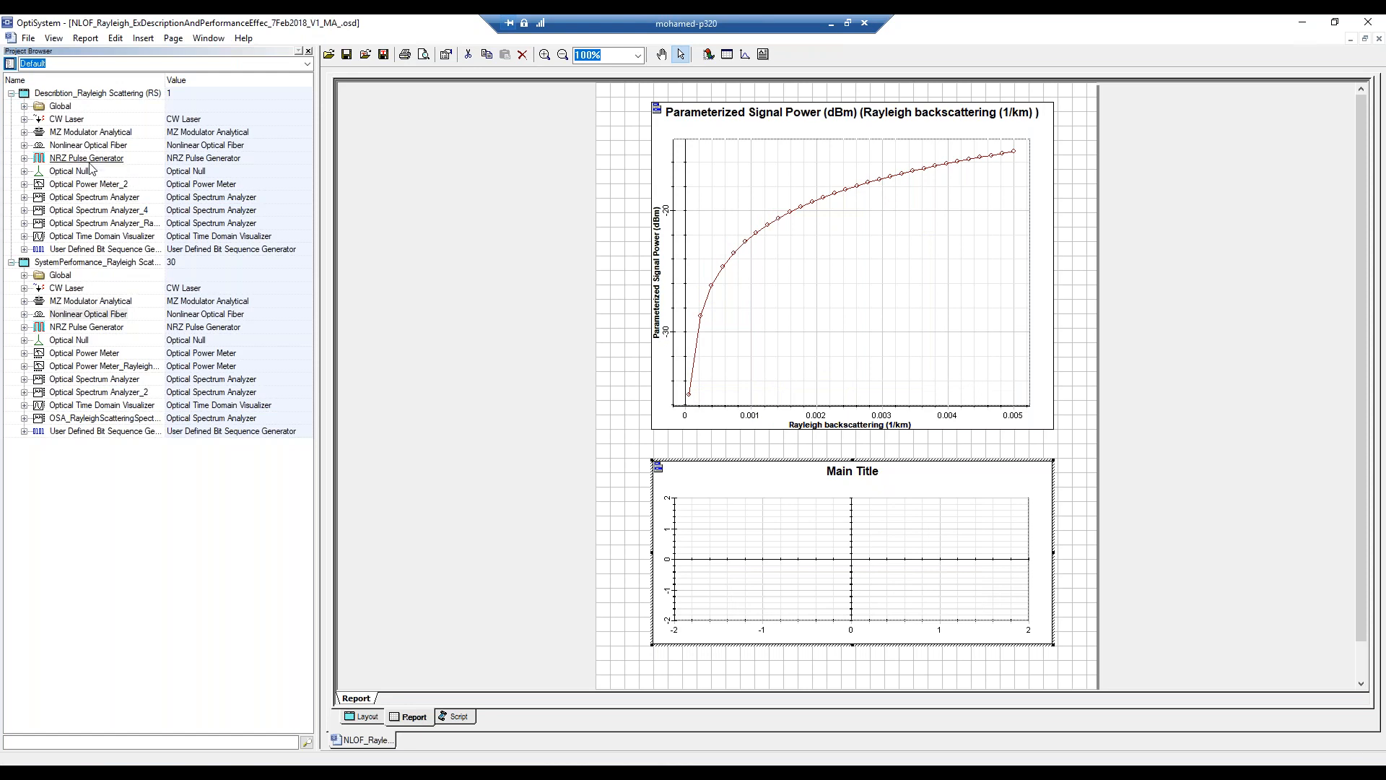
pyautogui.click(23, 145)
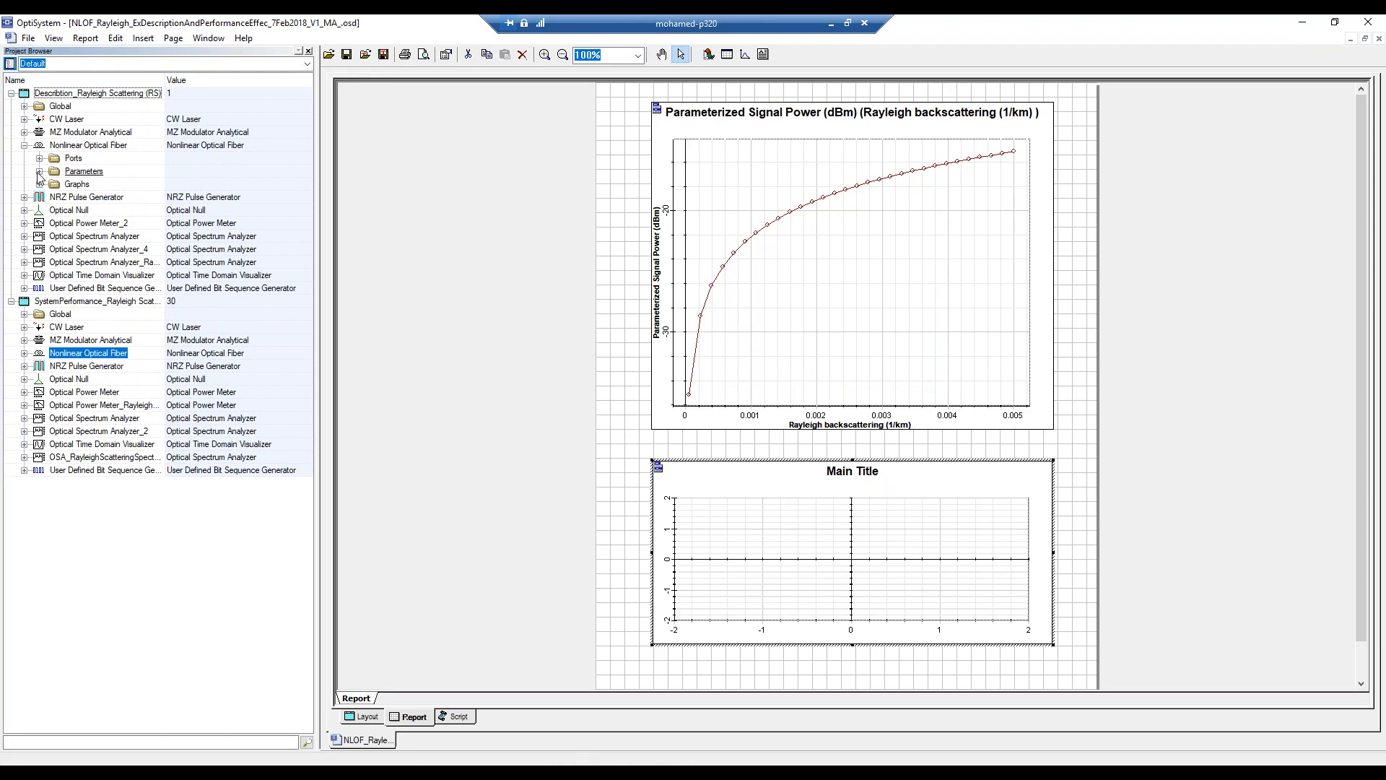
pyautogui.click(39, 172)
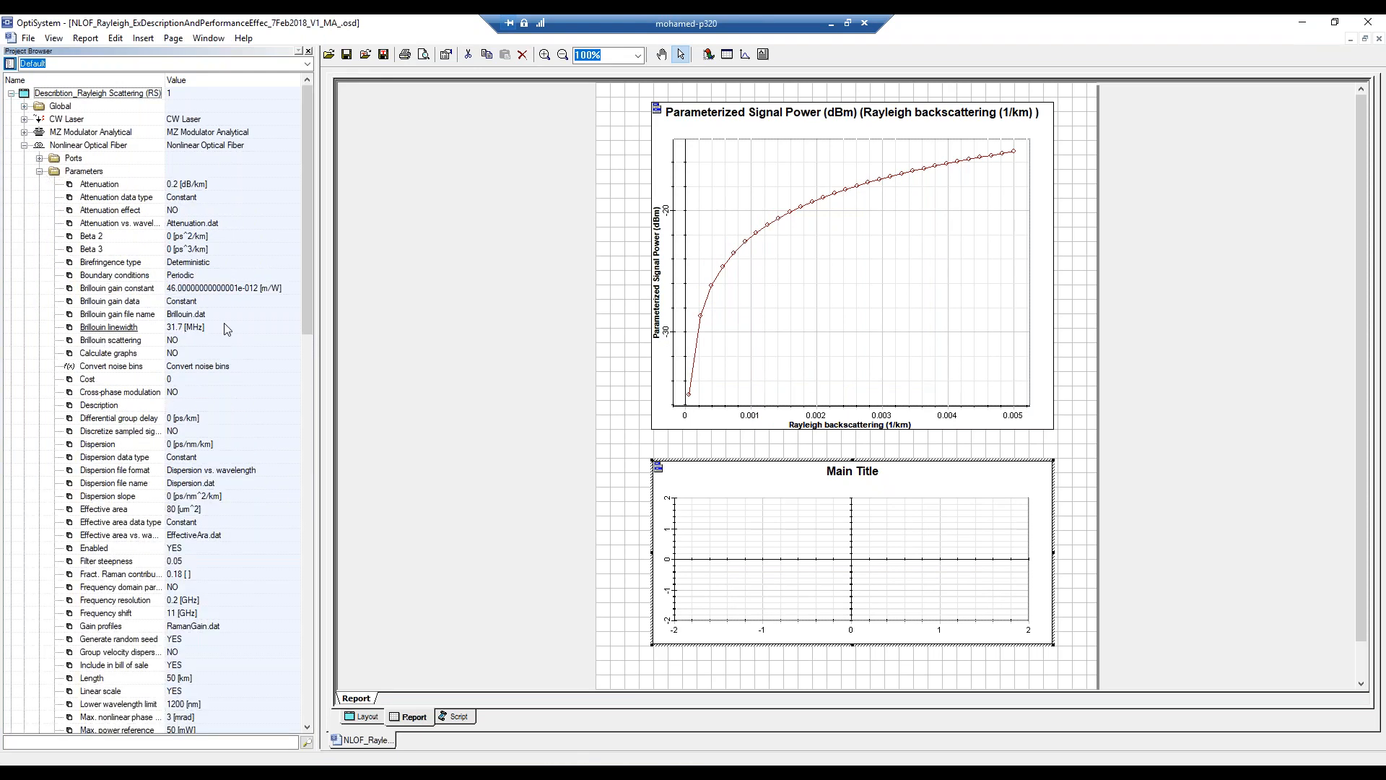
pyautogui.moveTo(309, 292); pyautogui.dragTo(301, 465)
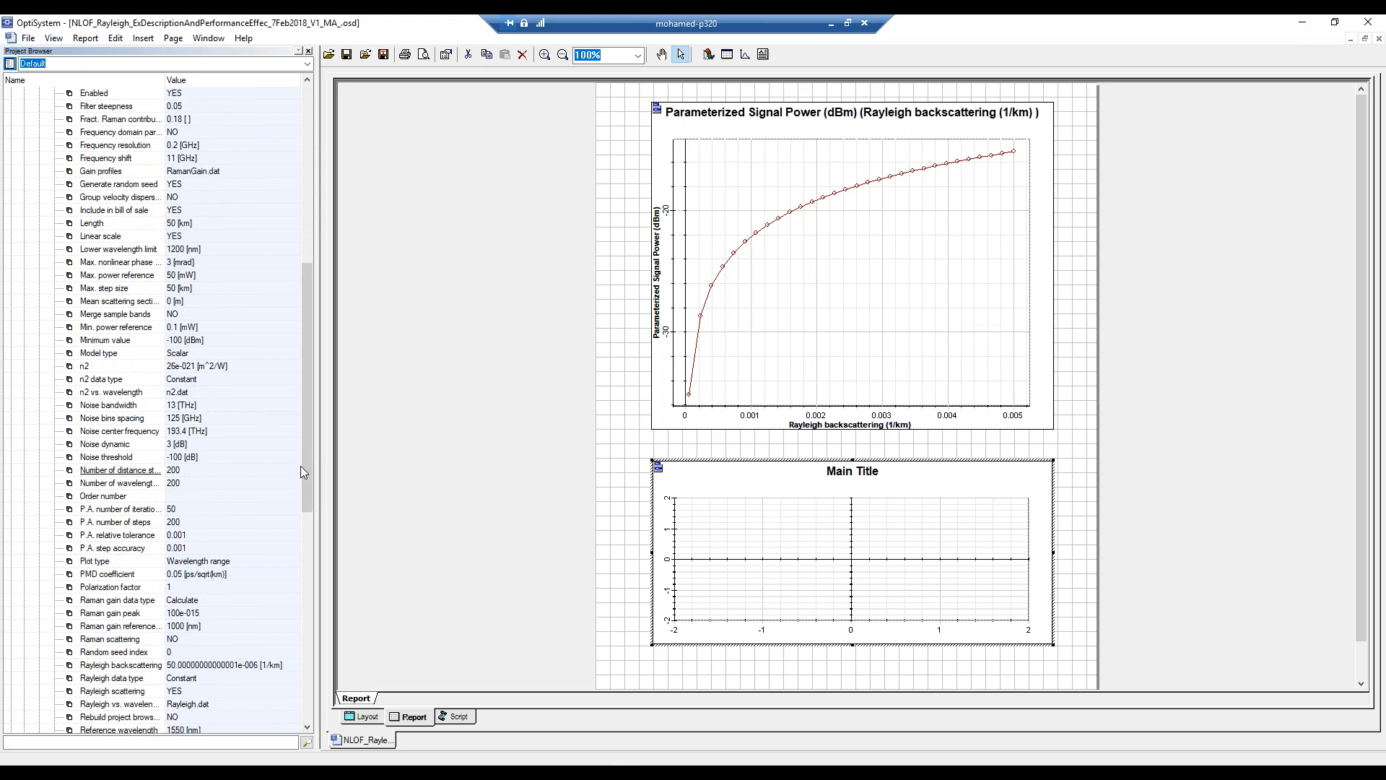
pyautogui.scroll(8, 266, 246)
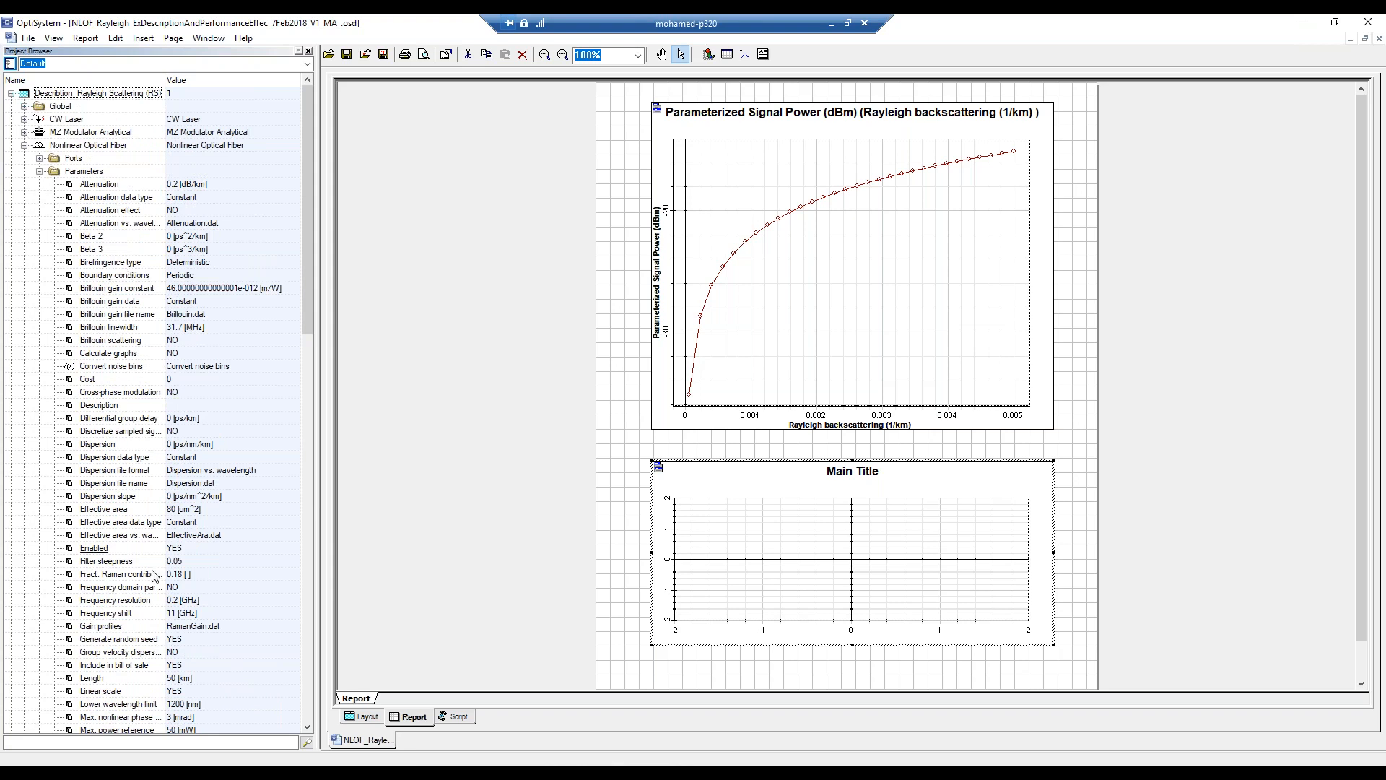
pyautogui.click(39, 171)
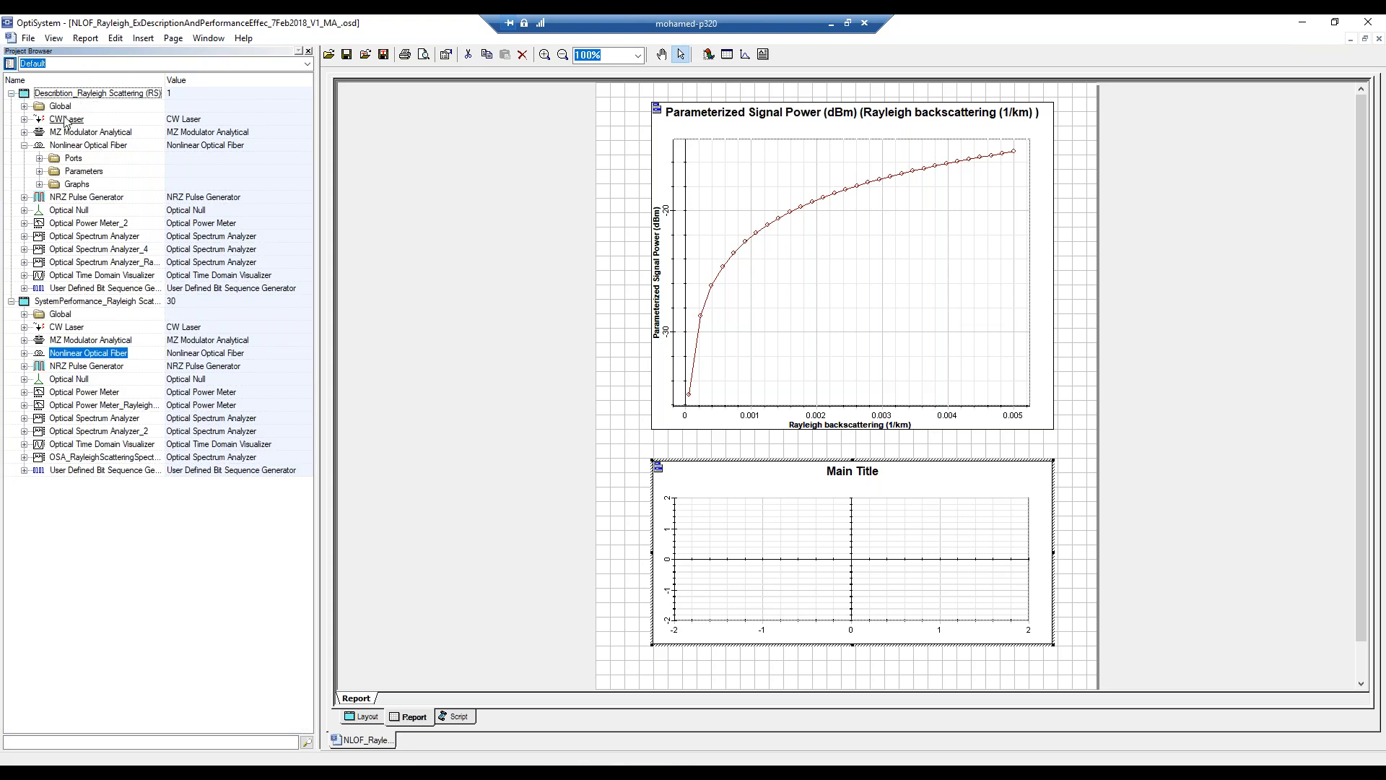
pyautogui.click(24, 145)
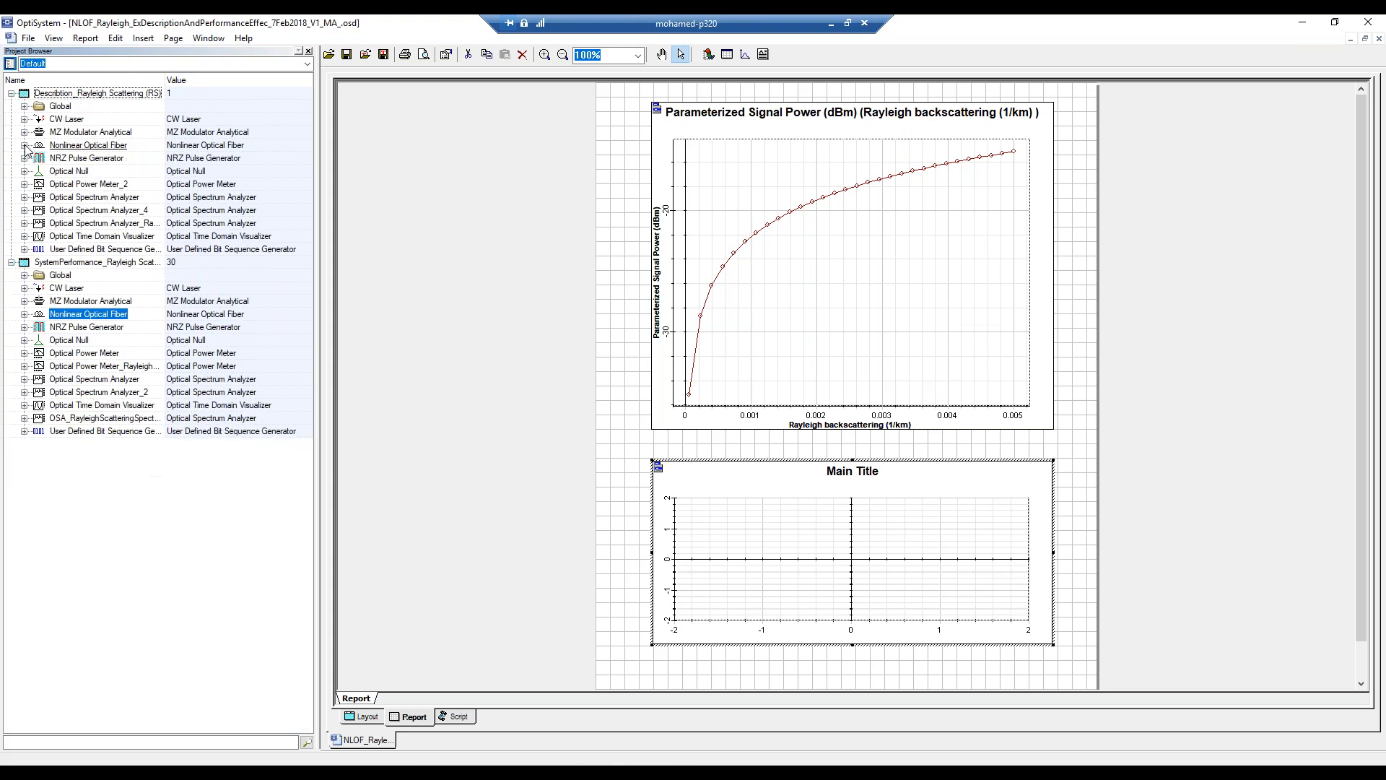
pyautogui.click(10, 93)
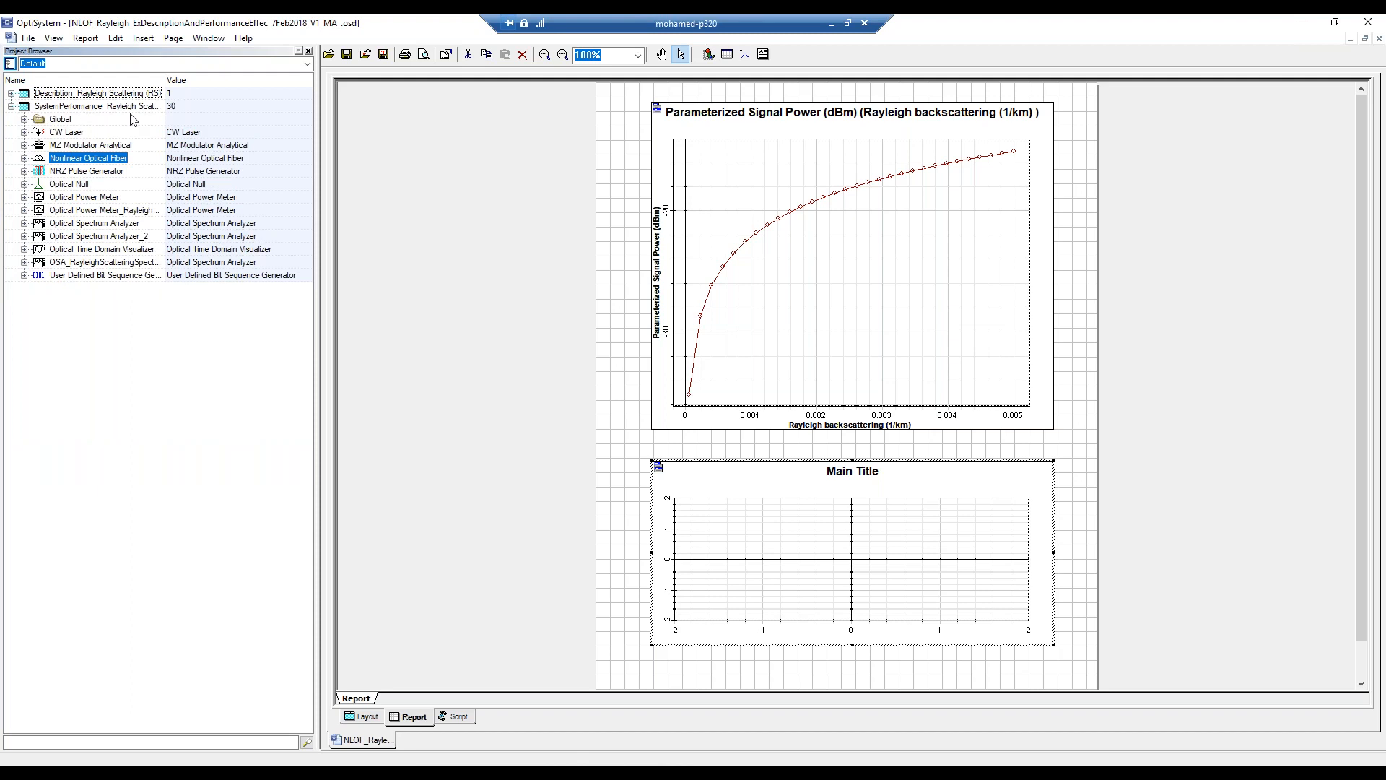
# - Plot the SystemPerformance layout's fiber parameter Rayleigh backscattering against iteration in the empty report graph
pyautogui.click(25, 158)
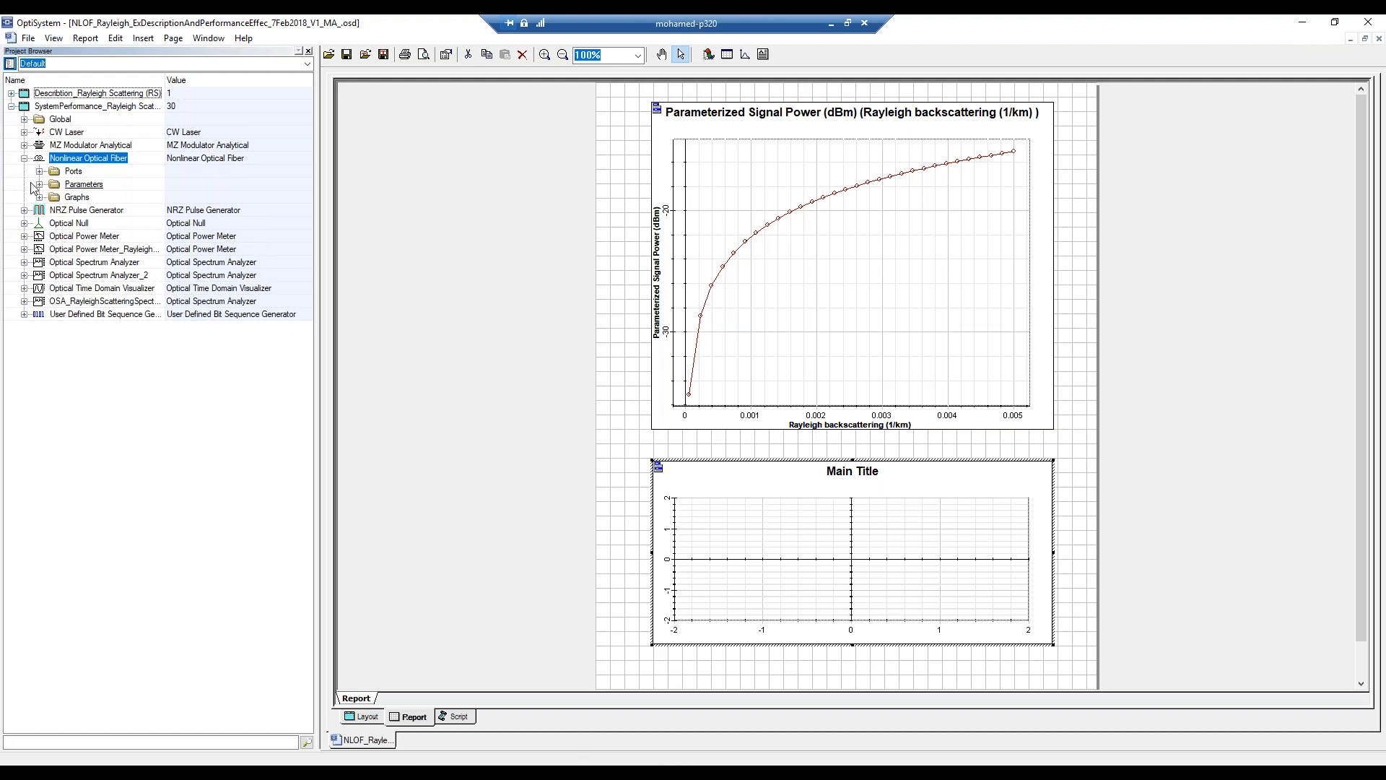
pyautogui.click(40, 184)
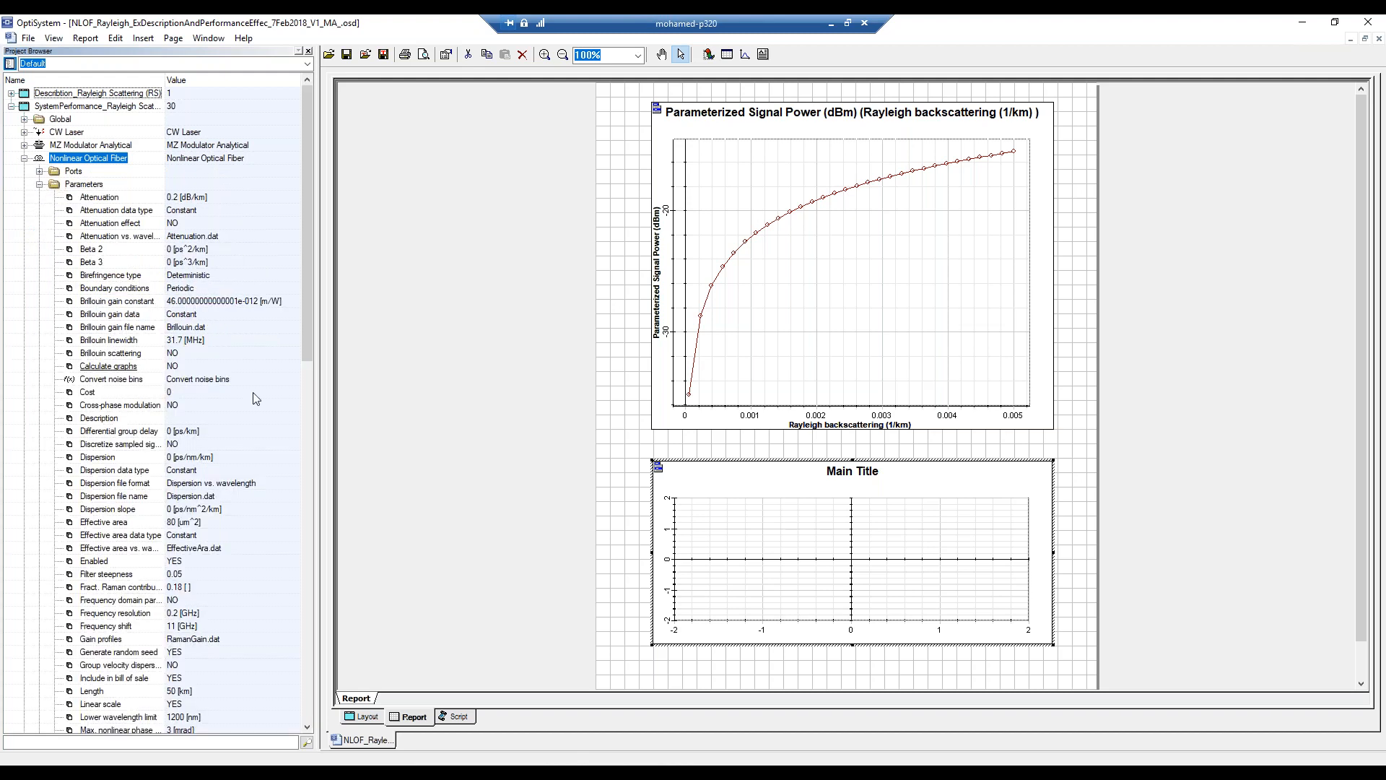
pyautogui.scroll(-12, 273, 421)
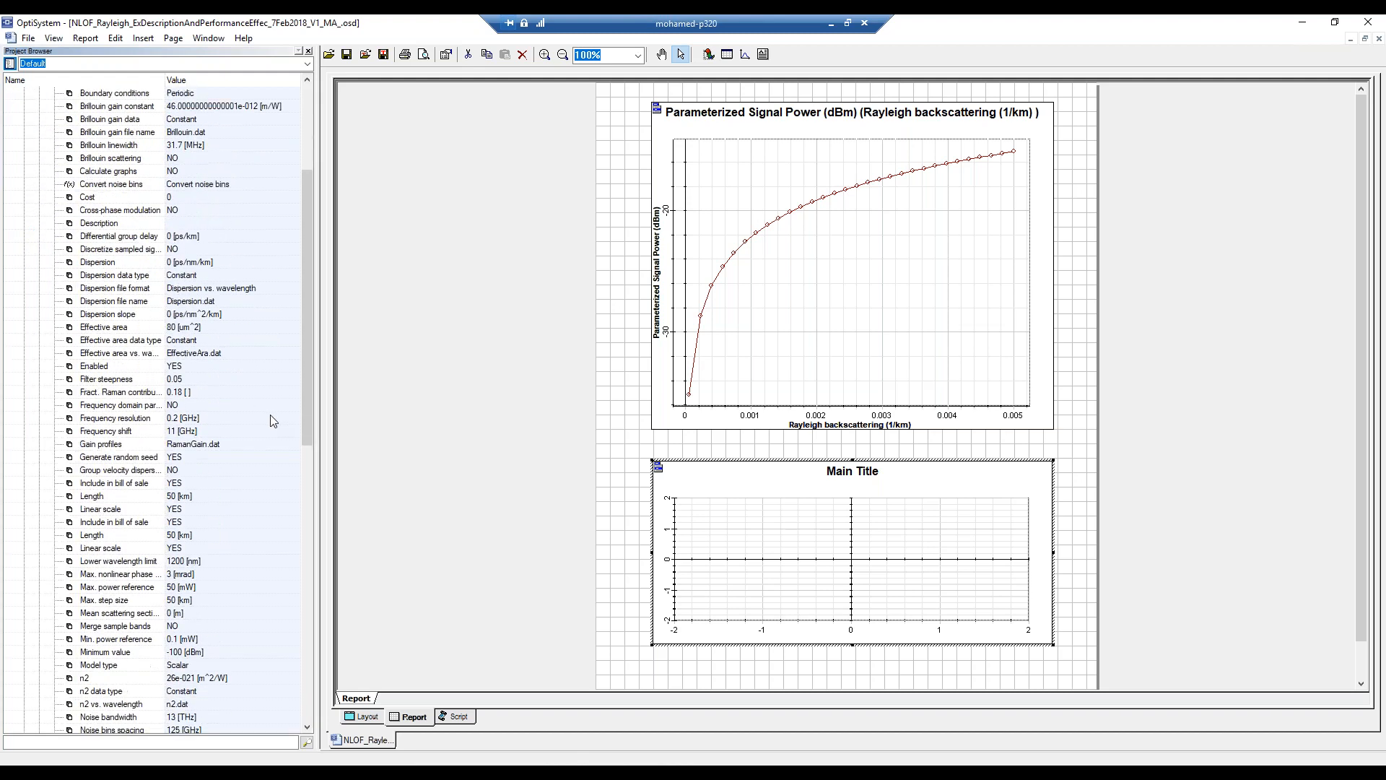
pyautogui.scroll(-2, 273, 421)
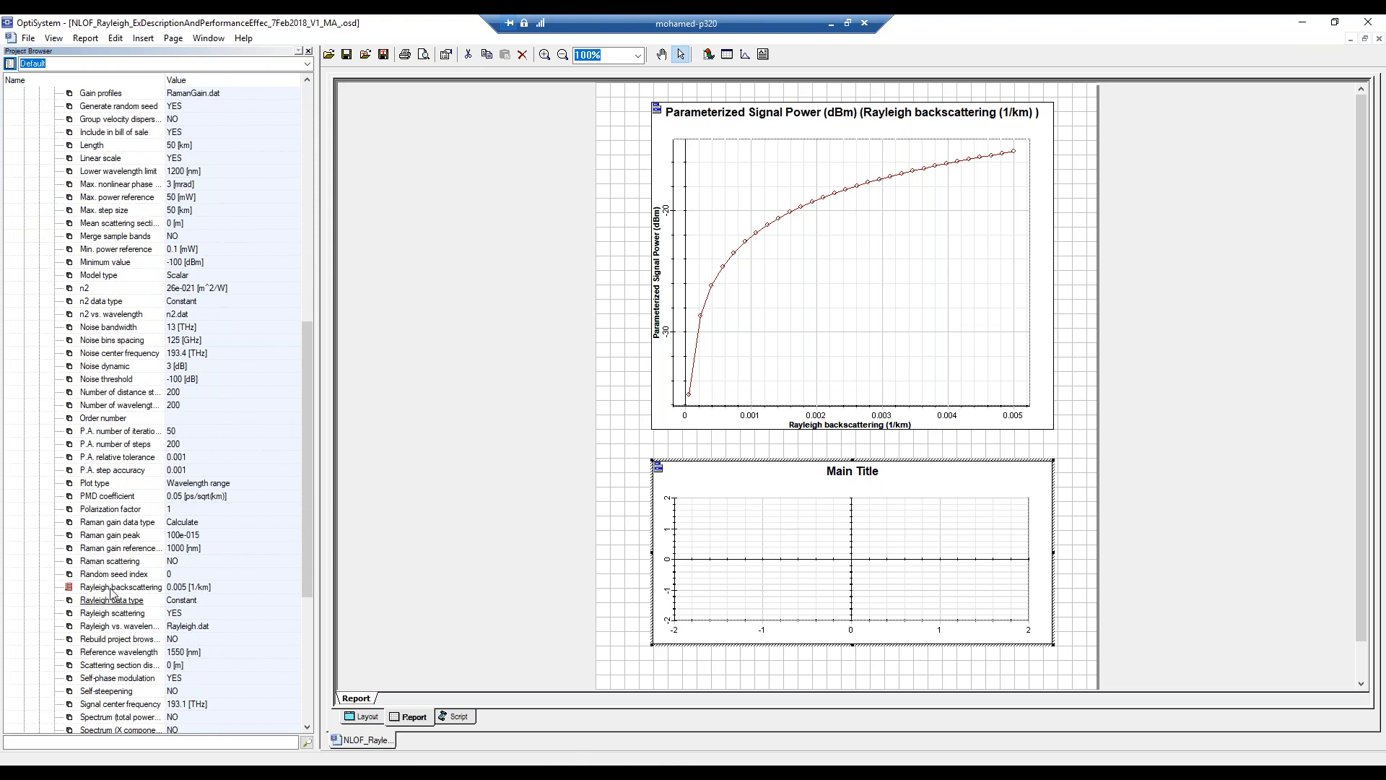
pyautogui.moveTo(127, 591); pyautogui.dragTo(765, 594)
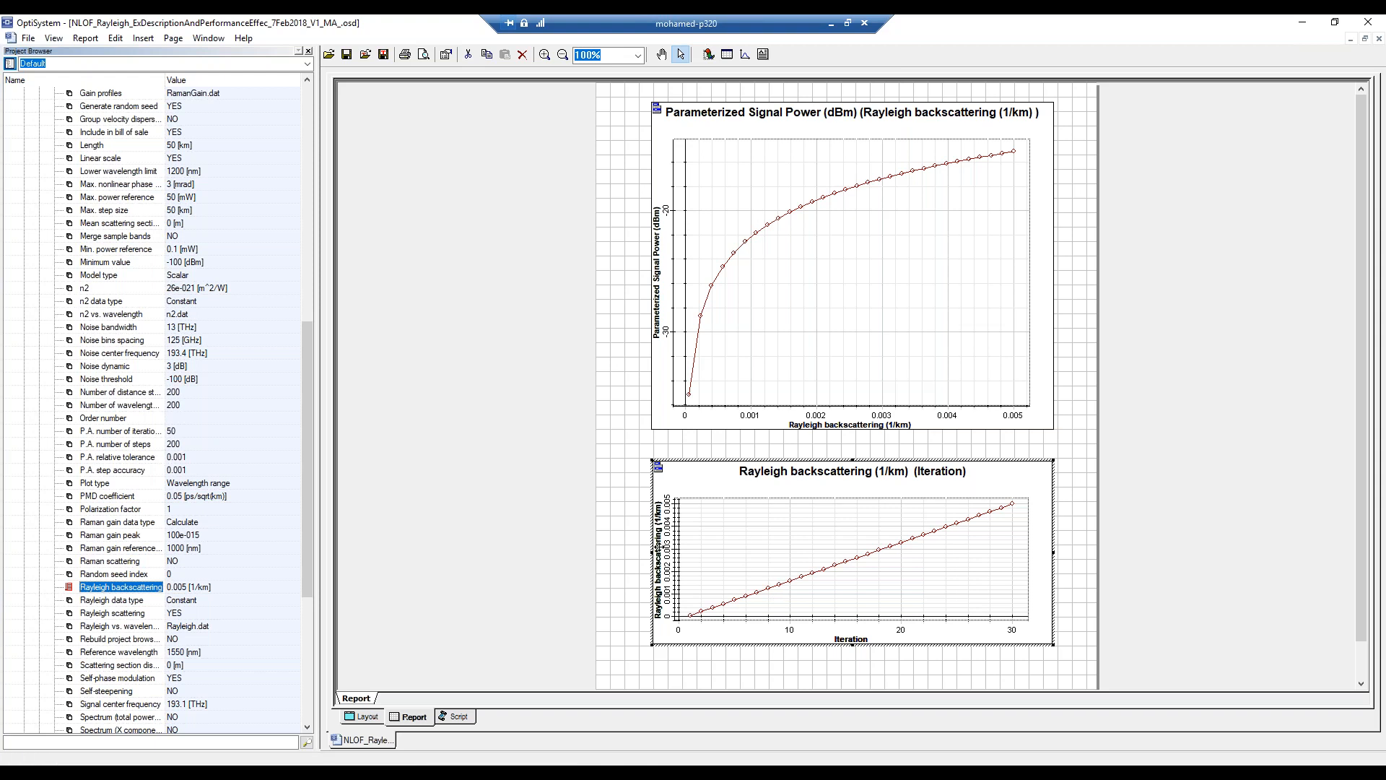
# - Replace the lower report graph with a new empty one and plot the fiber's Rayleigh backscattering on its horizontal axis
pyautogui.moveTo(657, 543)
pyautogui.mouseDown()
pyautogui.moveTo(827, 621)
pyautogui.moveTo(676, 533)
pyautogui.moveTo(659, 538)
pyautogui.mouseUp()
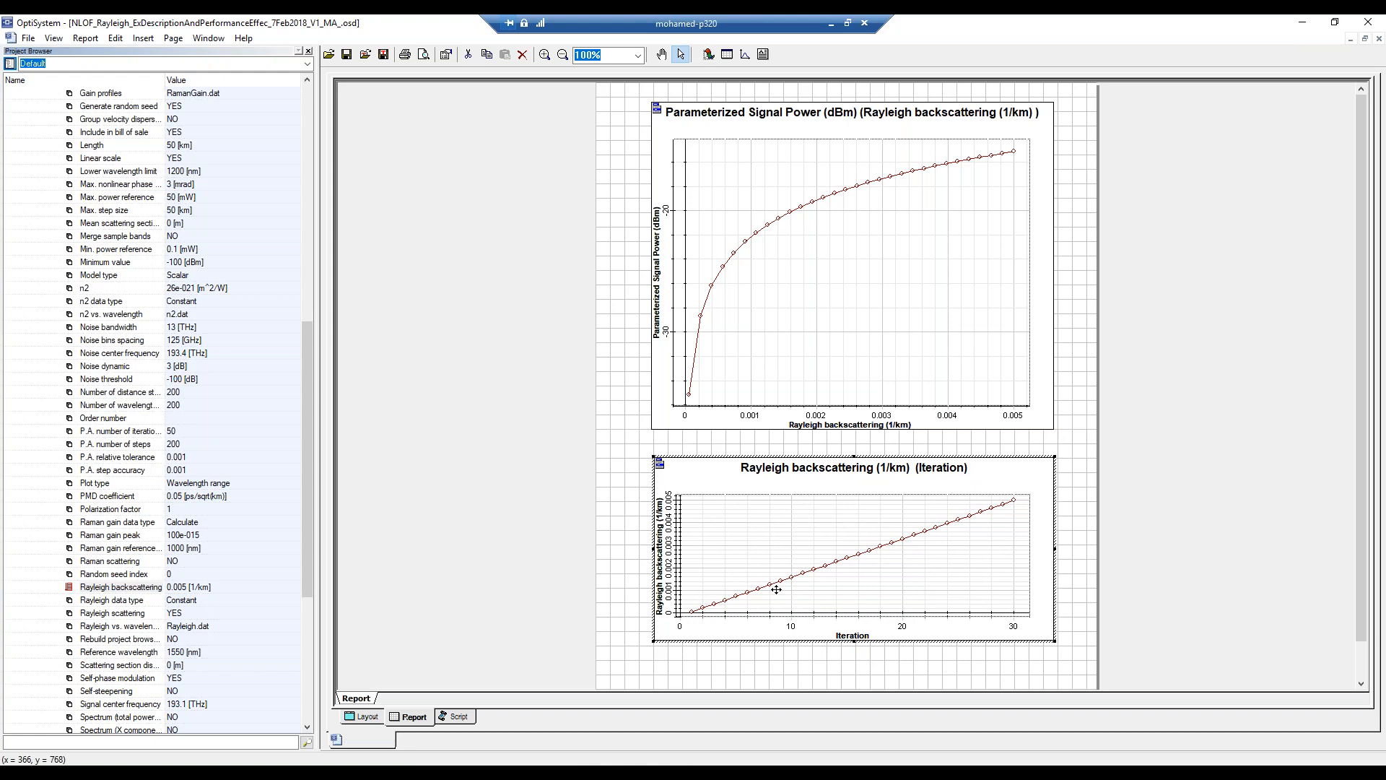
pyautogui.moveTo(692, 566); pyautogui.dragTo(658, 531)
pyautogui.press('Delete')
pyautogui.click(746, 55)
pyautogui.moveTo(656, 459)
pyautogui.mouseDown()
pyautogui.moveTo(860, 486)
pyautogui.moveTo(1043, 630)
pyautogui.mouseUp()
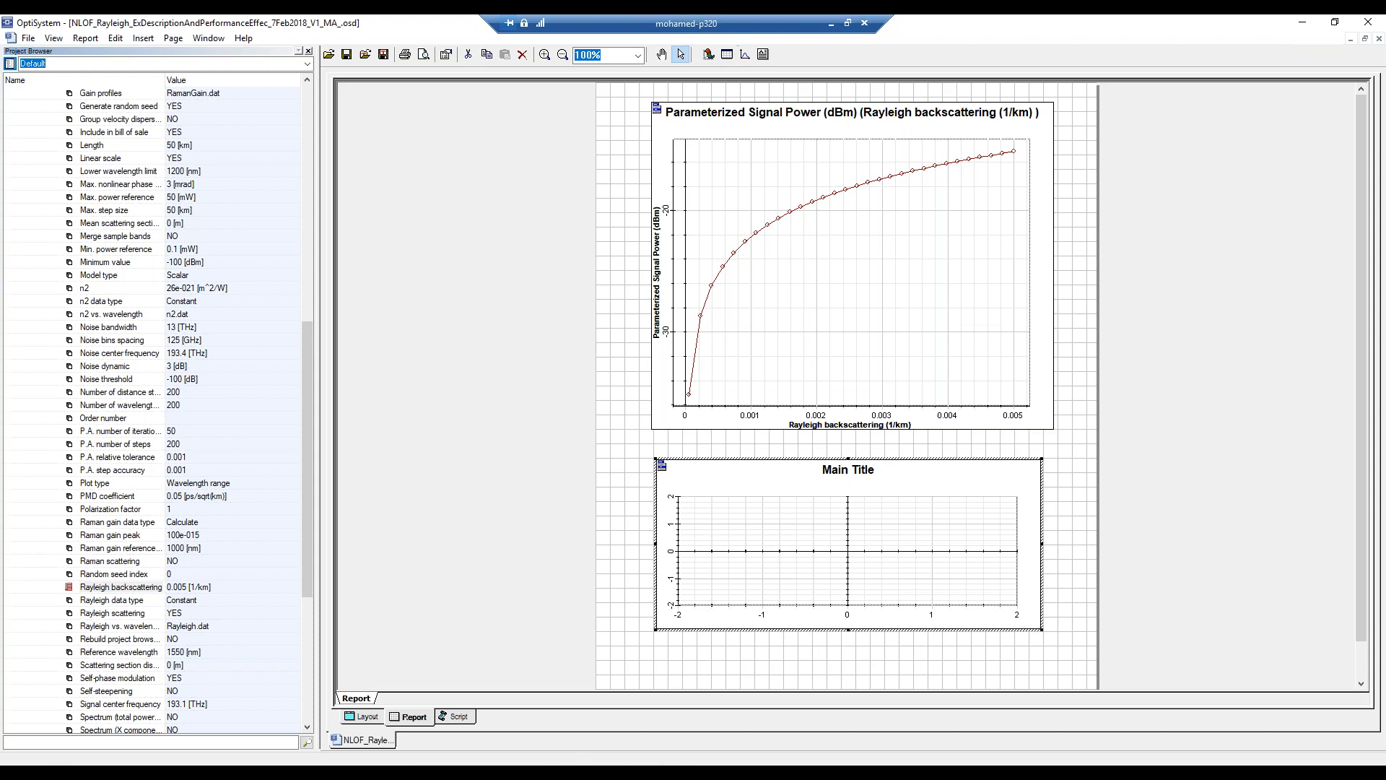
pyautogui.click(121, 589)
pyautogui.moveTo(121, 588); pyautogui.dragTo(864, 615)
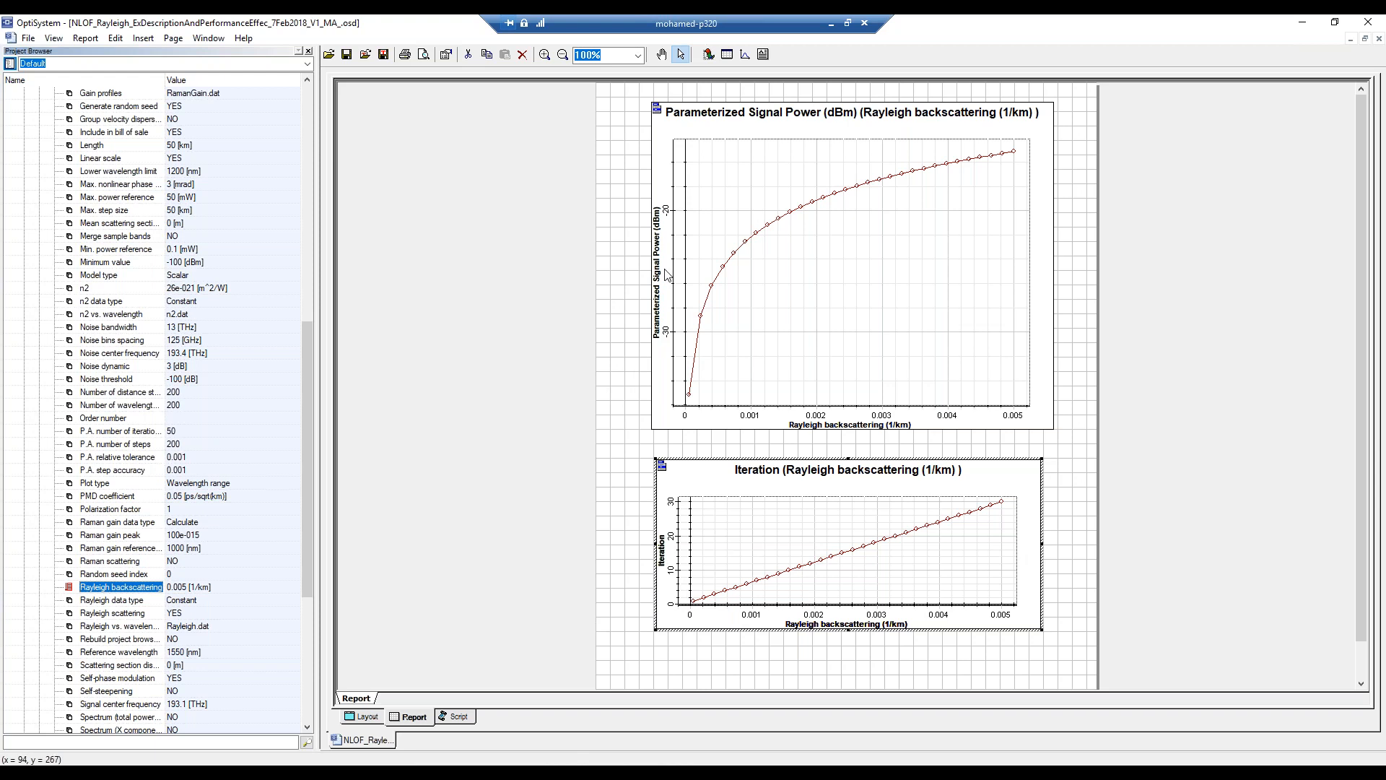
# - Check the power meter in the layout, then collapse the fiber in the report's project browser and list the results of Optical Power Meter_RayleighScatteringPower
pyautogui.click(363, 717)
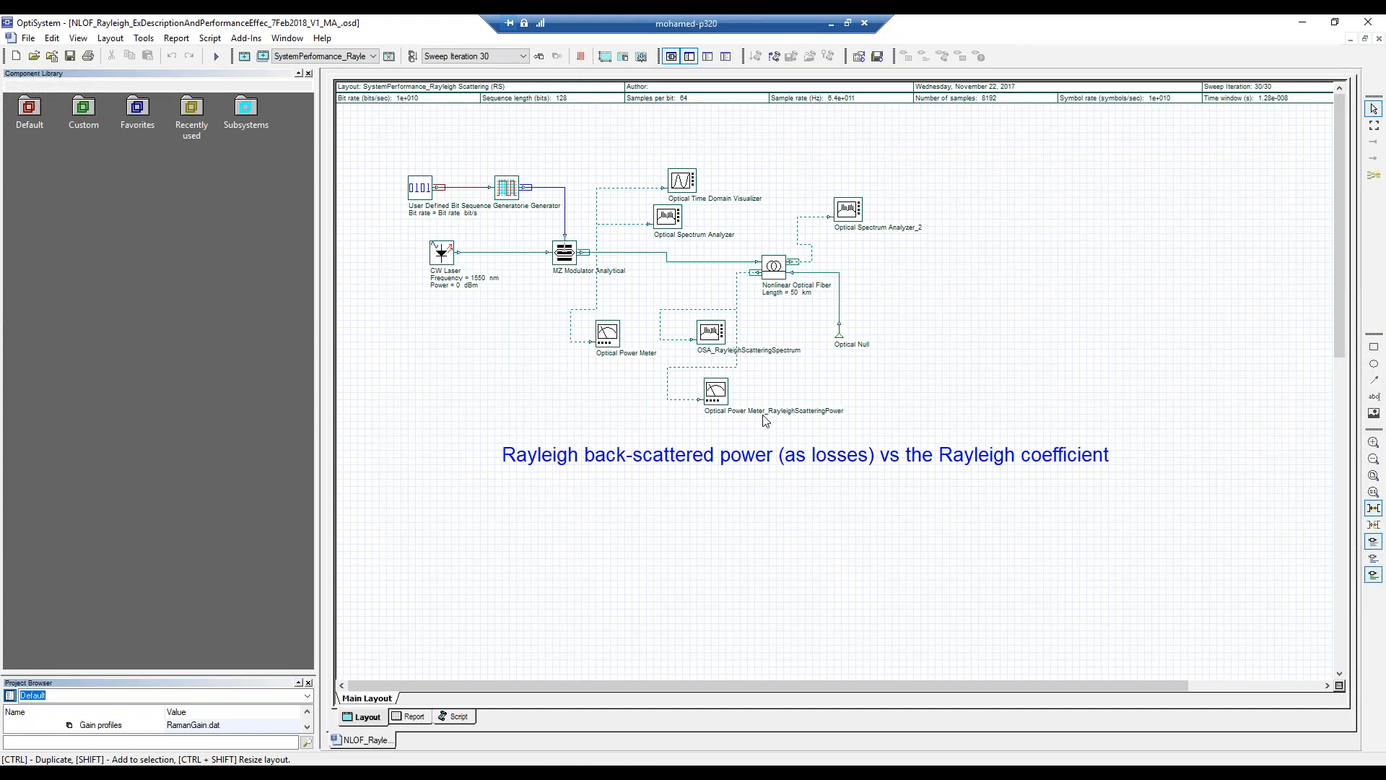
pyautogui.click(417, 719)
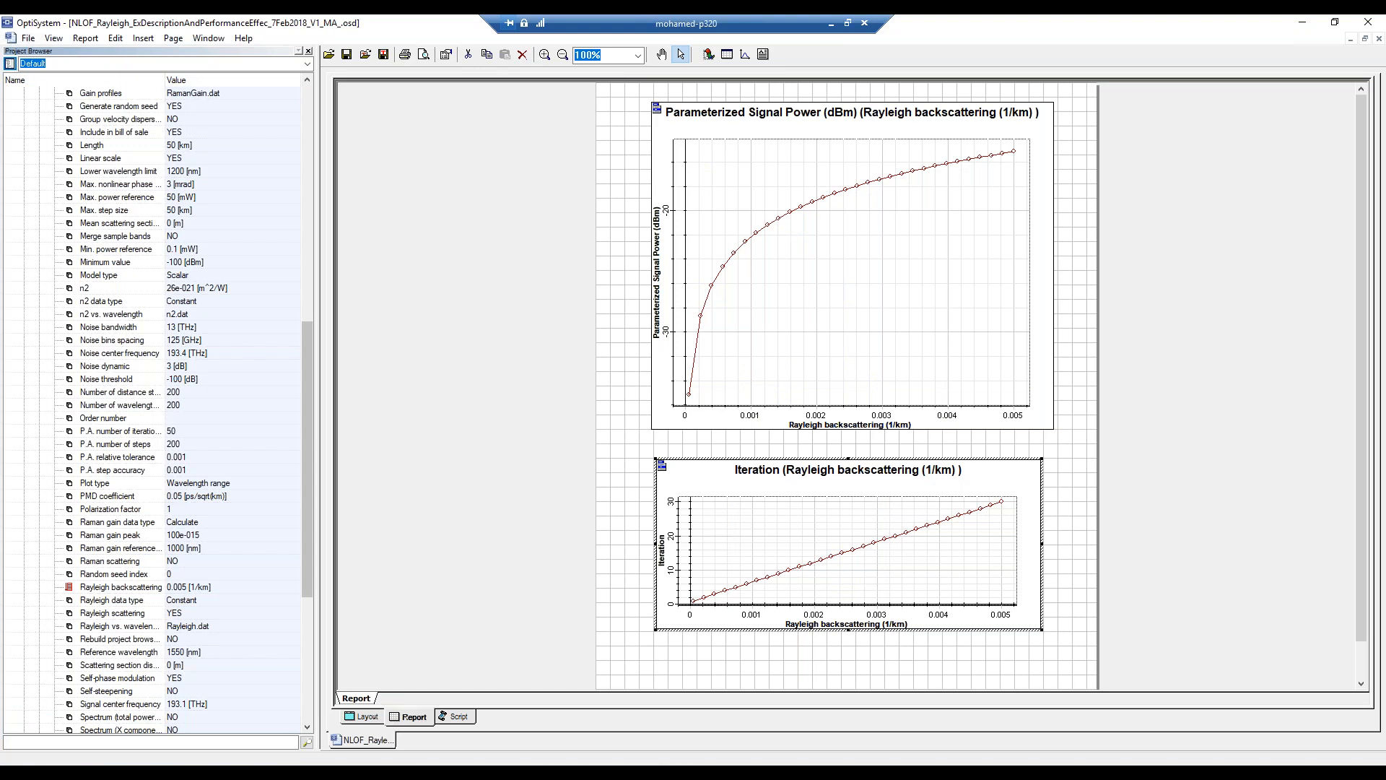
pyautogui.click(307, 81)
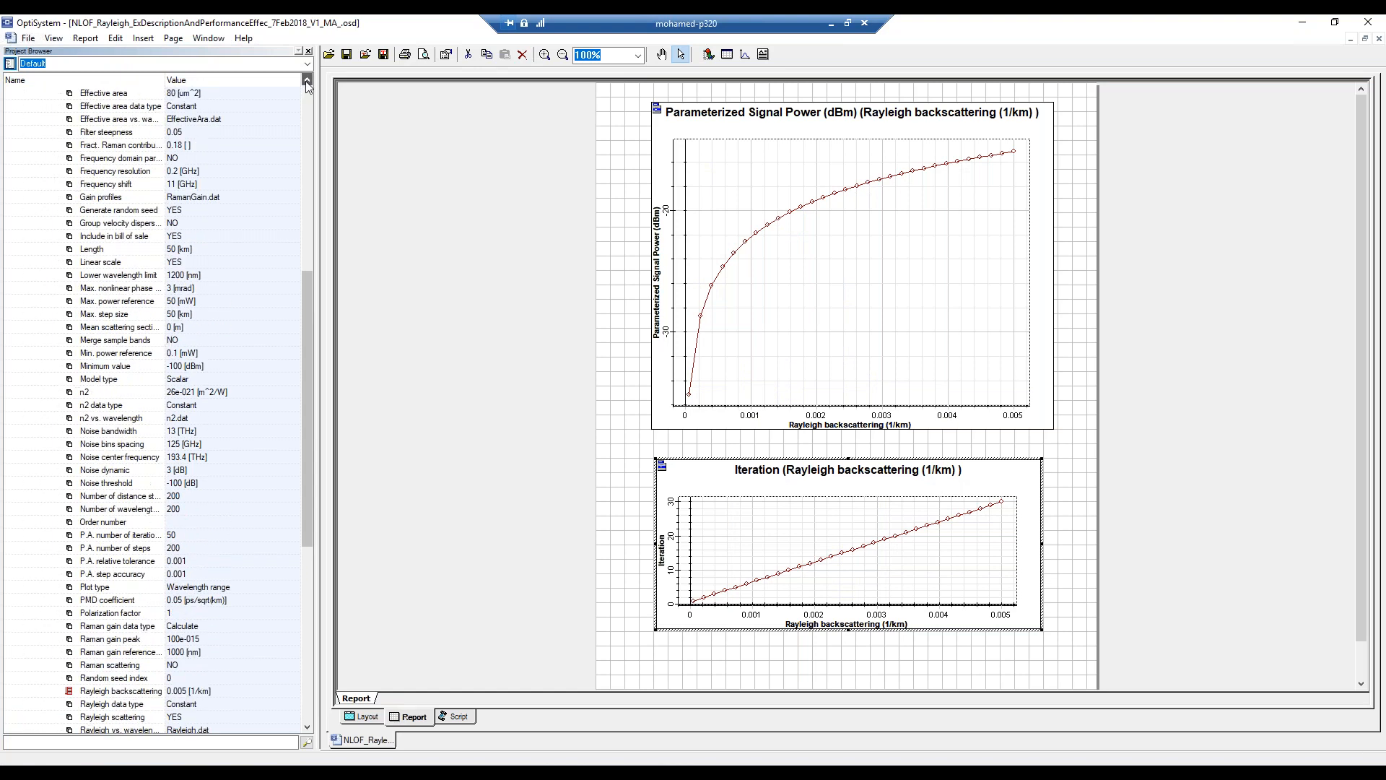
pyautogui.click(307, 81)
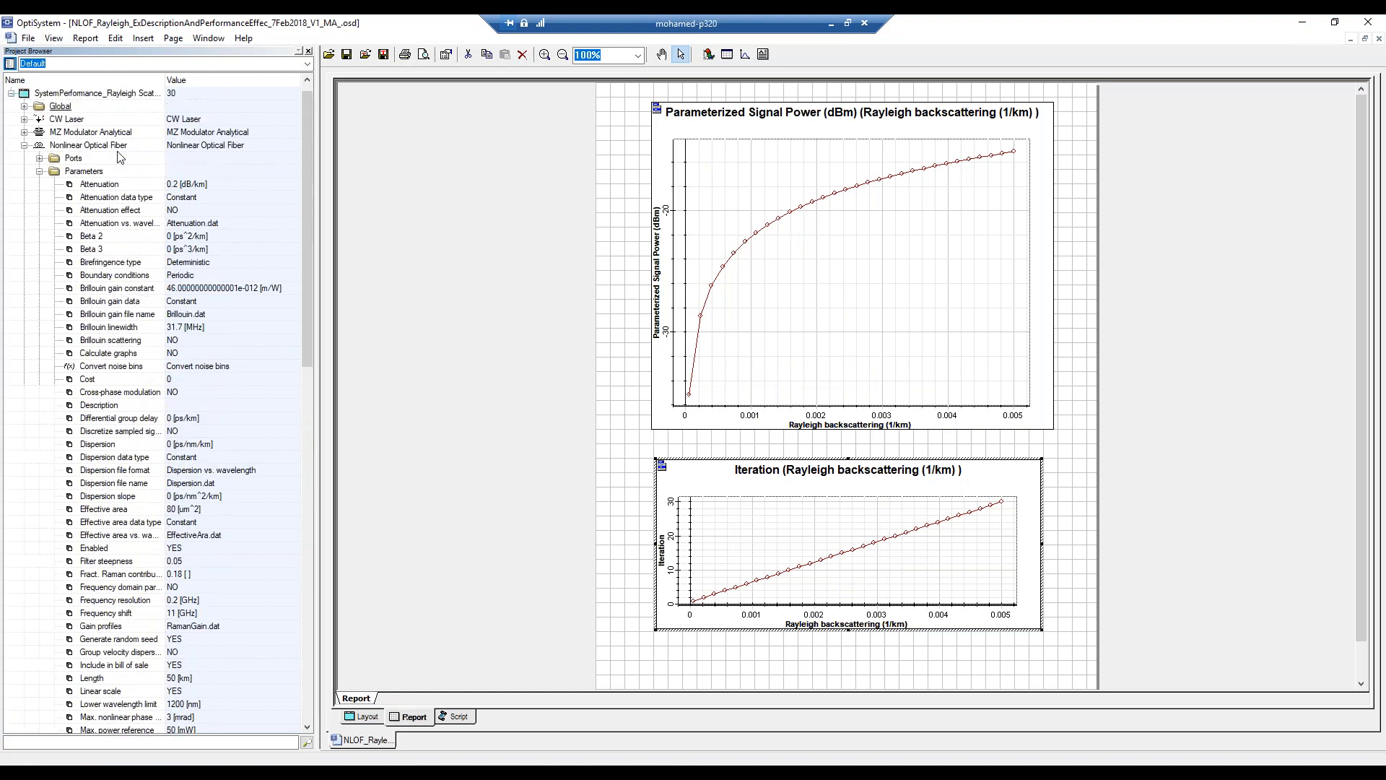
pyautogui.click(40, 171)
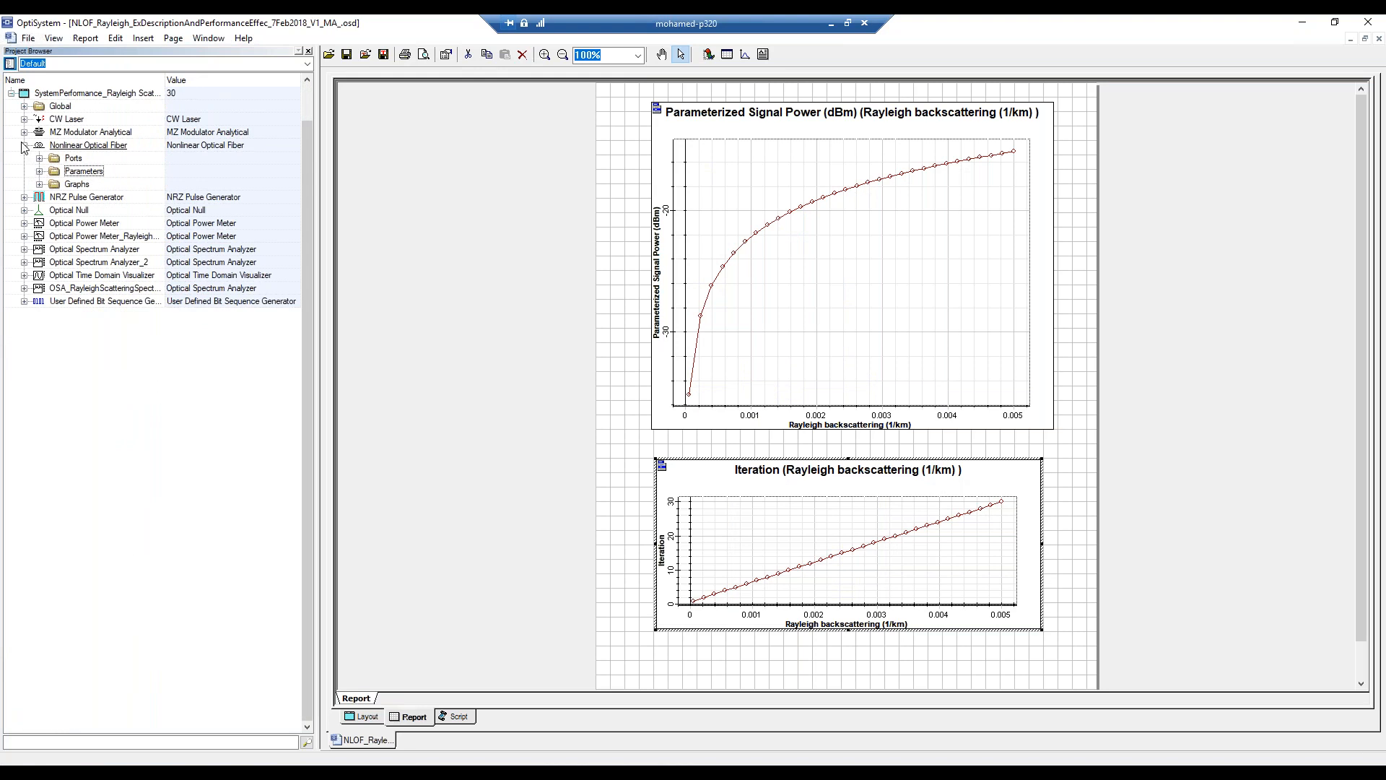
pyautogui.click(24, 145)
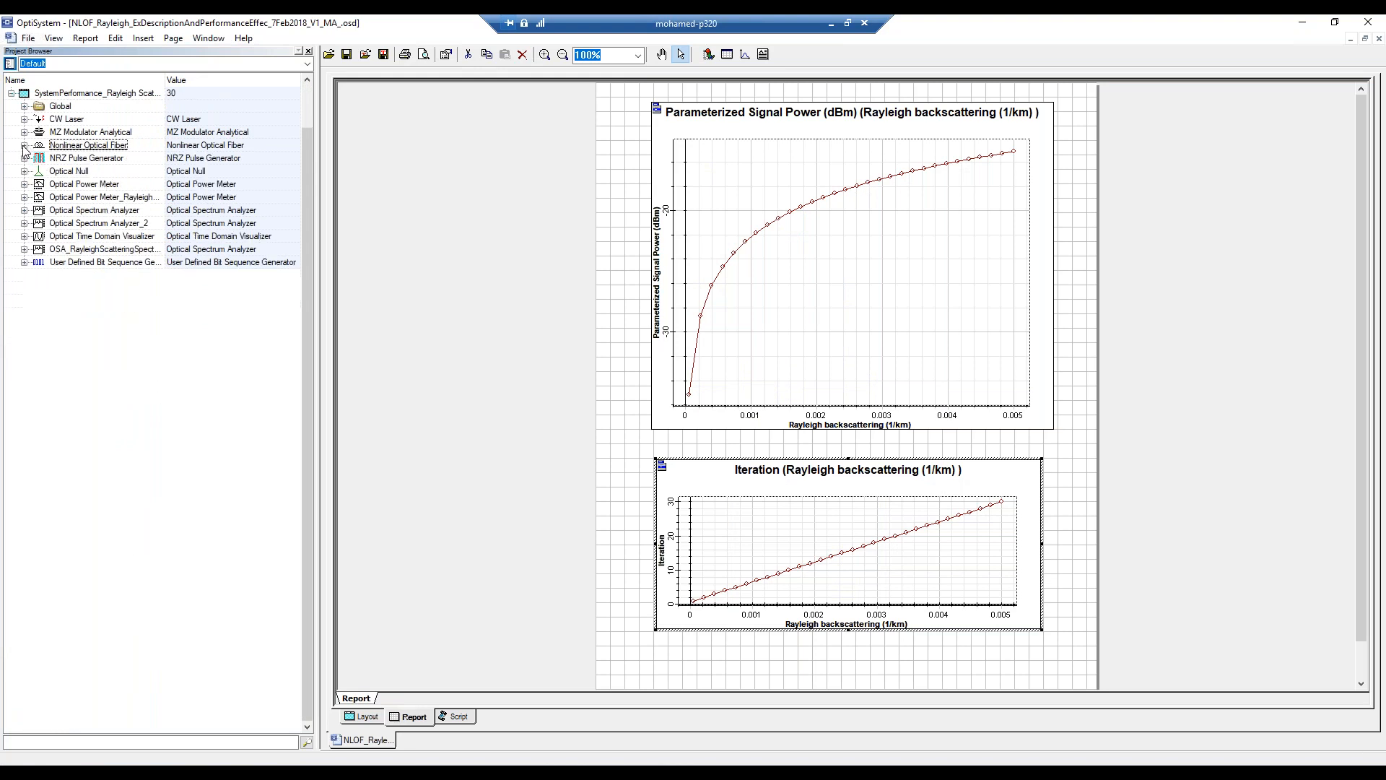
pyautogui.click(24, 198)
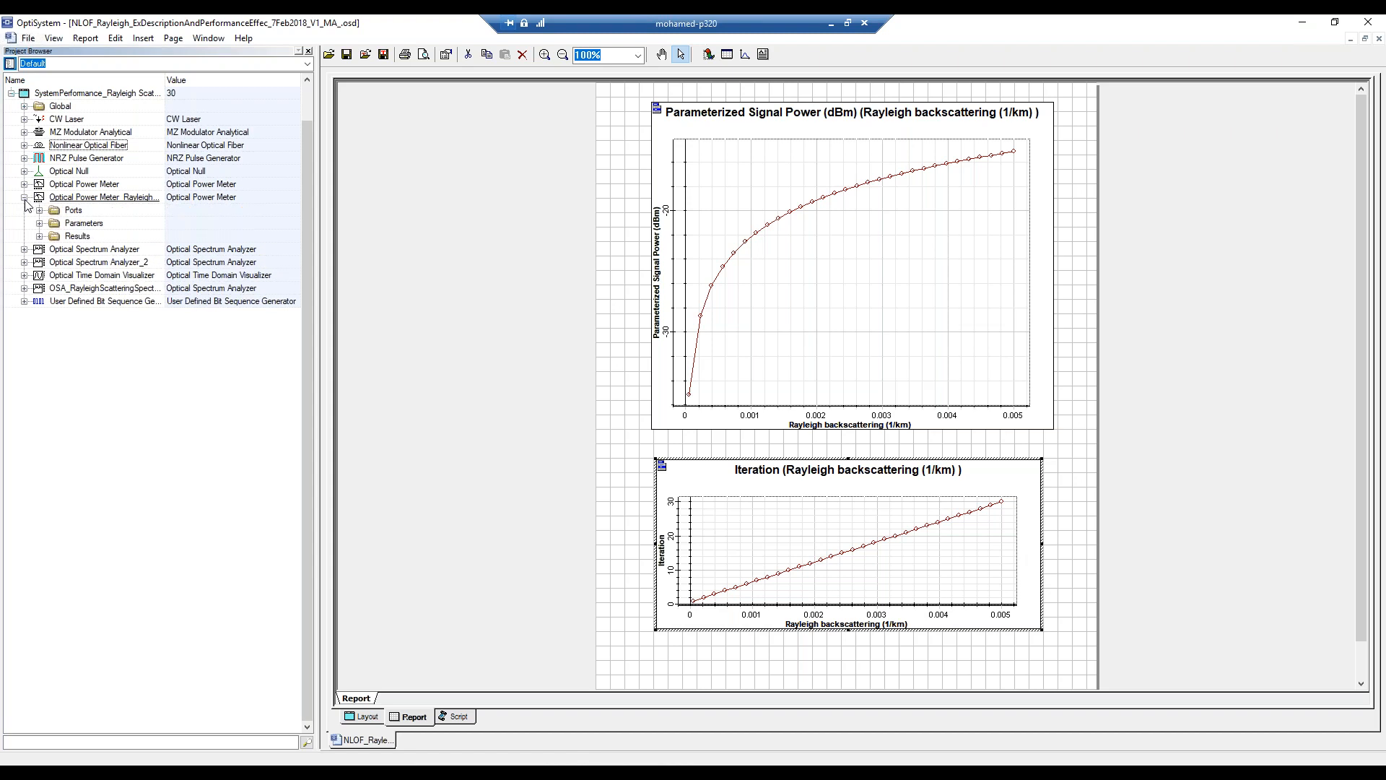
pyautogui.click(40, 237)
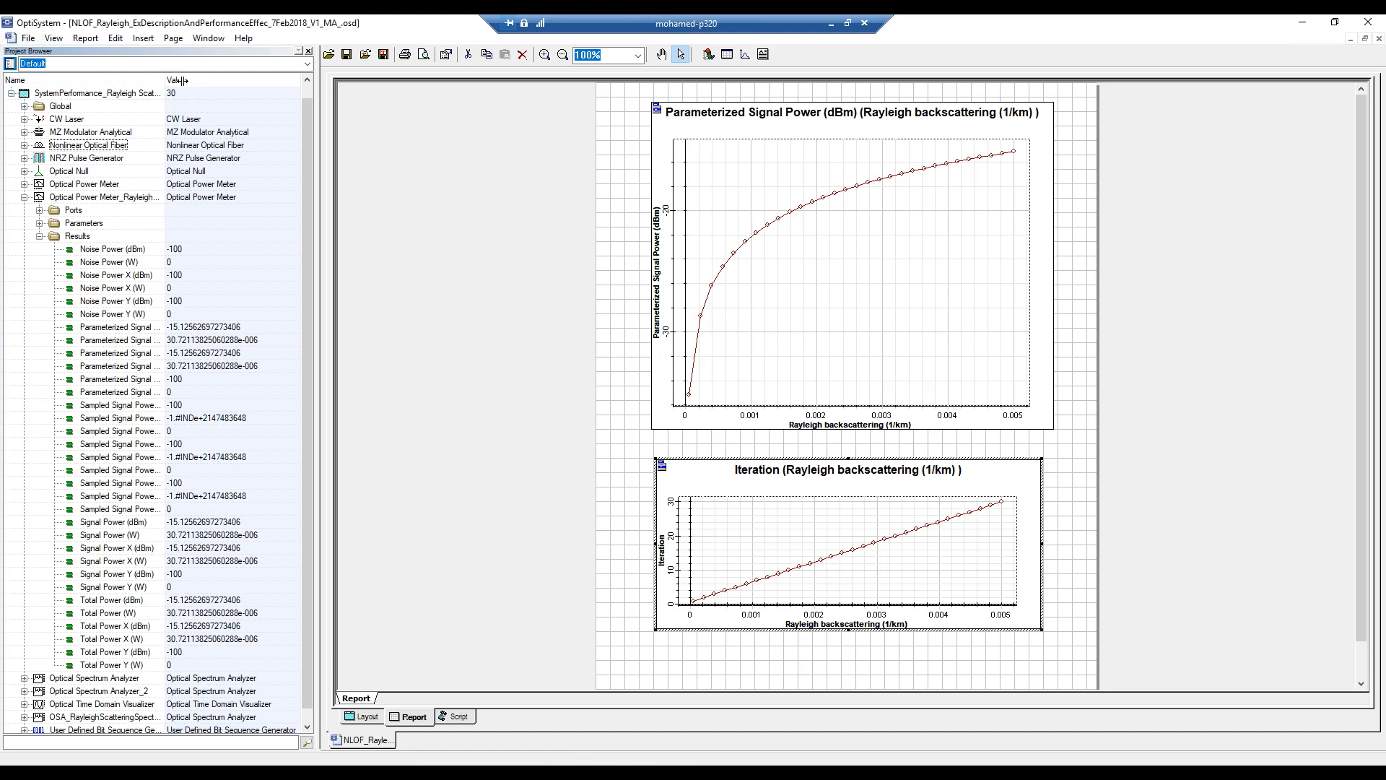
# - Widen the project browser to show full result names and plot Parameterized Signal Power (dBm) on the lower graph's vertical axis
pyautogui.moveTo(165, 81); pyautogui.dragTo(233, 86)
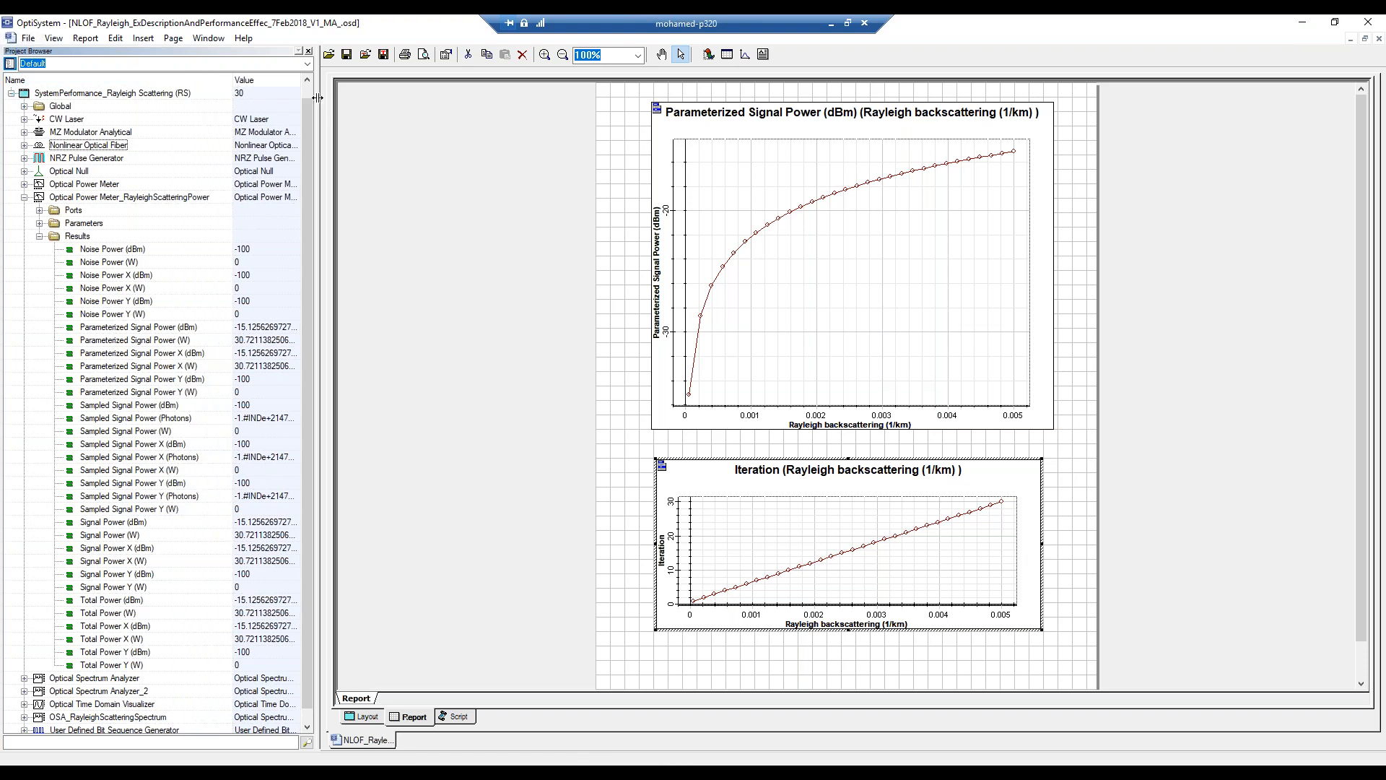
pyautogui.moveTo(316, 108); pyautogui.dragTo(422, 108)
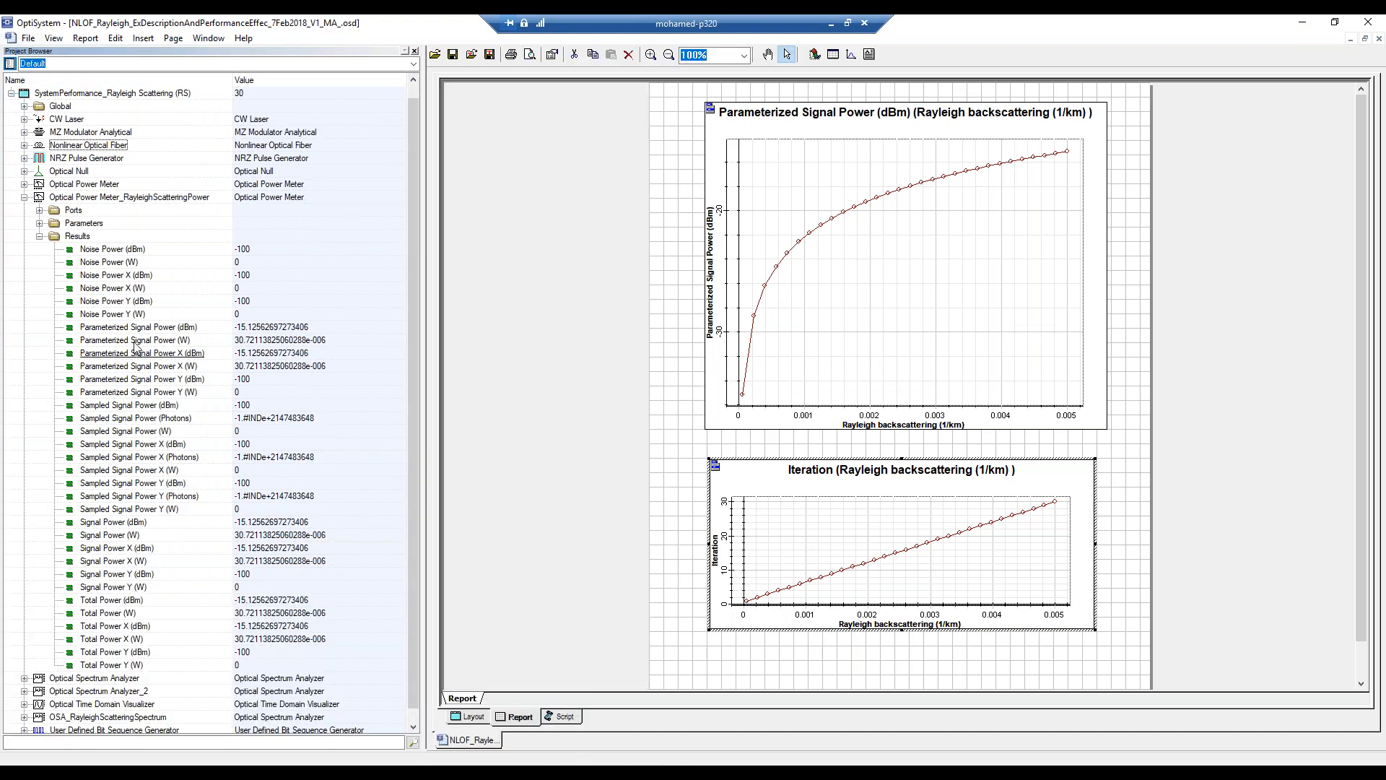
pyautogui.moveTo(160, 329); pyautogui.dragTo(731, 540)
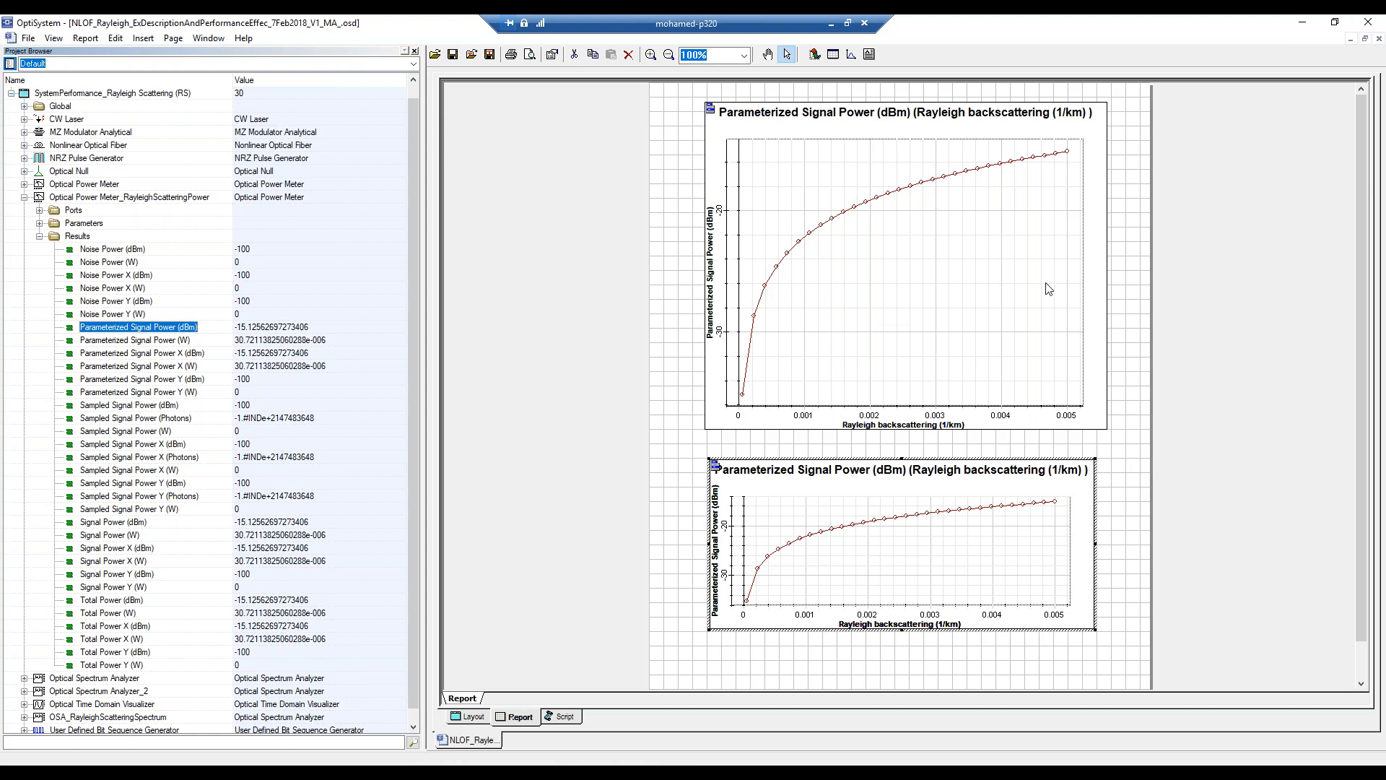
pyautogui.click(473, 717)
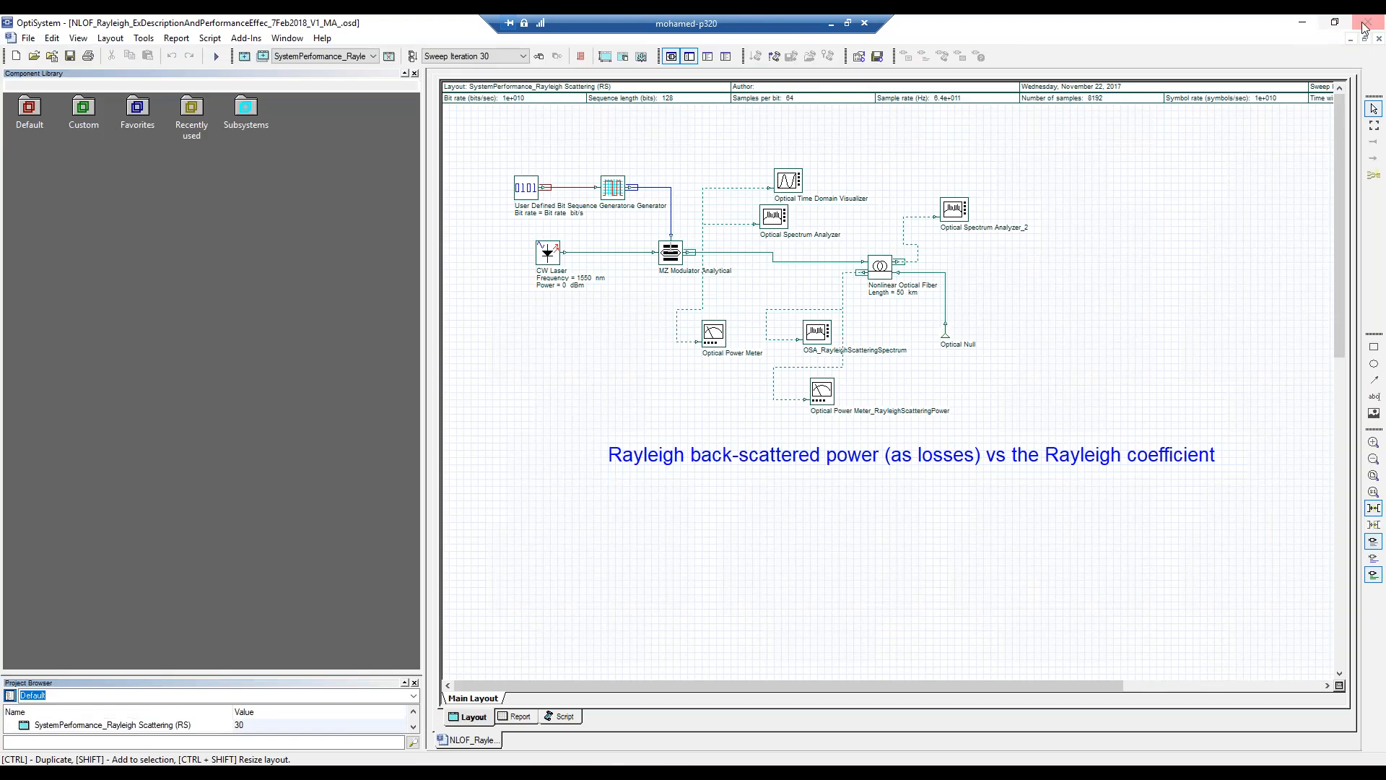
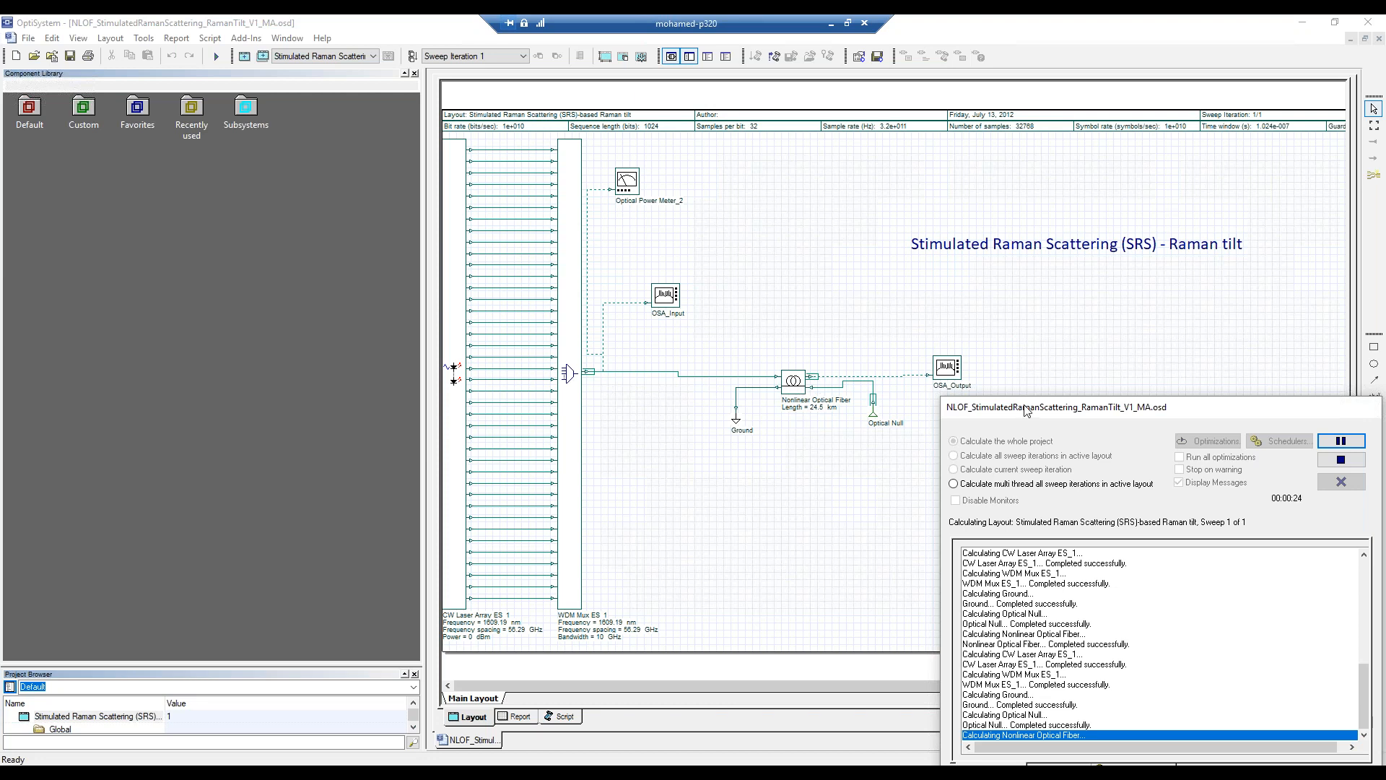
# - Move the calculation window off the fiber and output analyzer, and close it once the Raman tilt calculation has finished
pyautogui.moveTo(1028, 412); pyautogui.dragTo(999, 408)
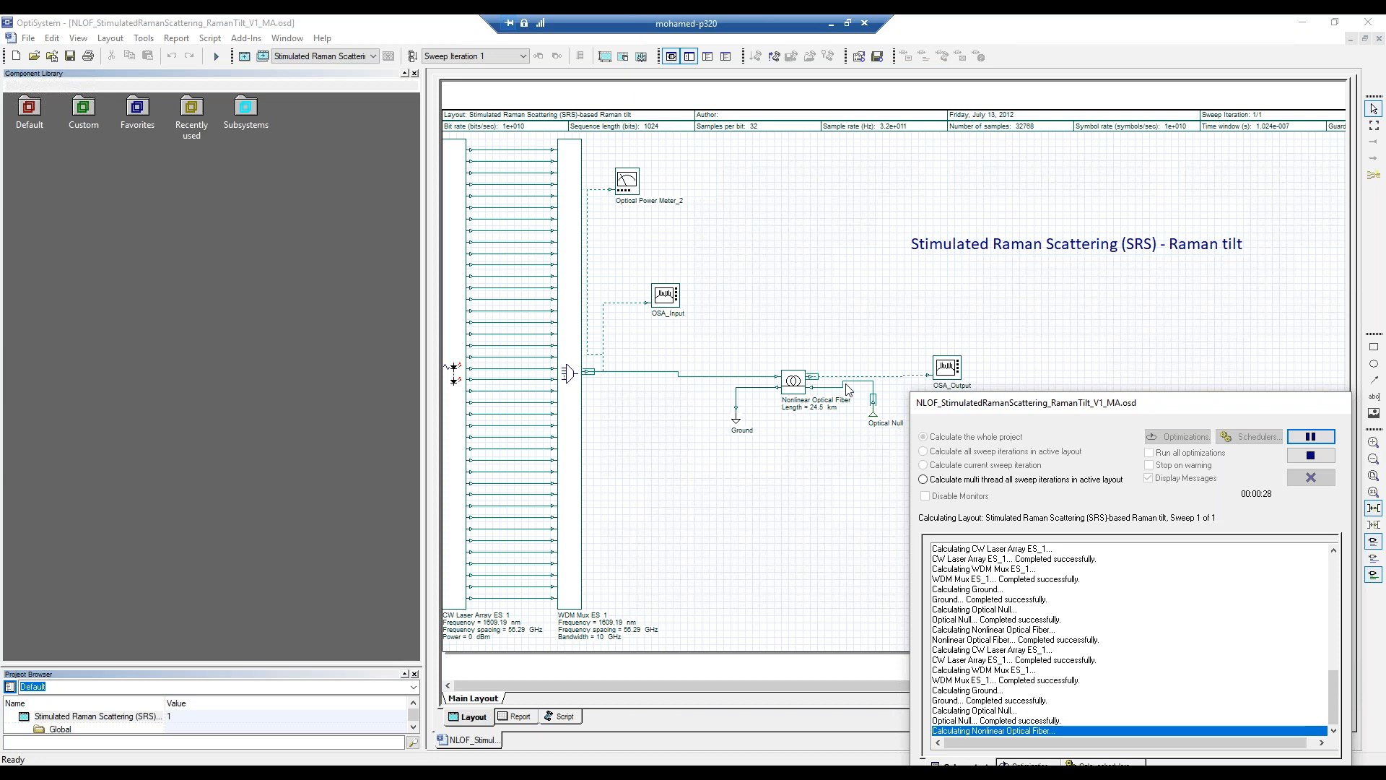
pyautogui.moveTo(1007, 401); pyautogui.dragTo(921, 189)
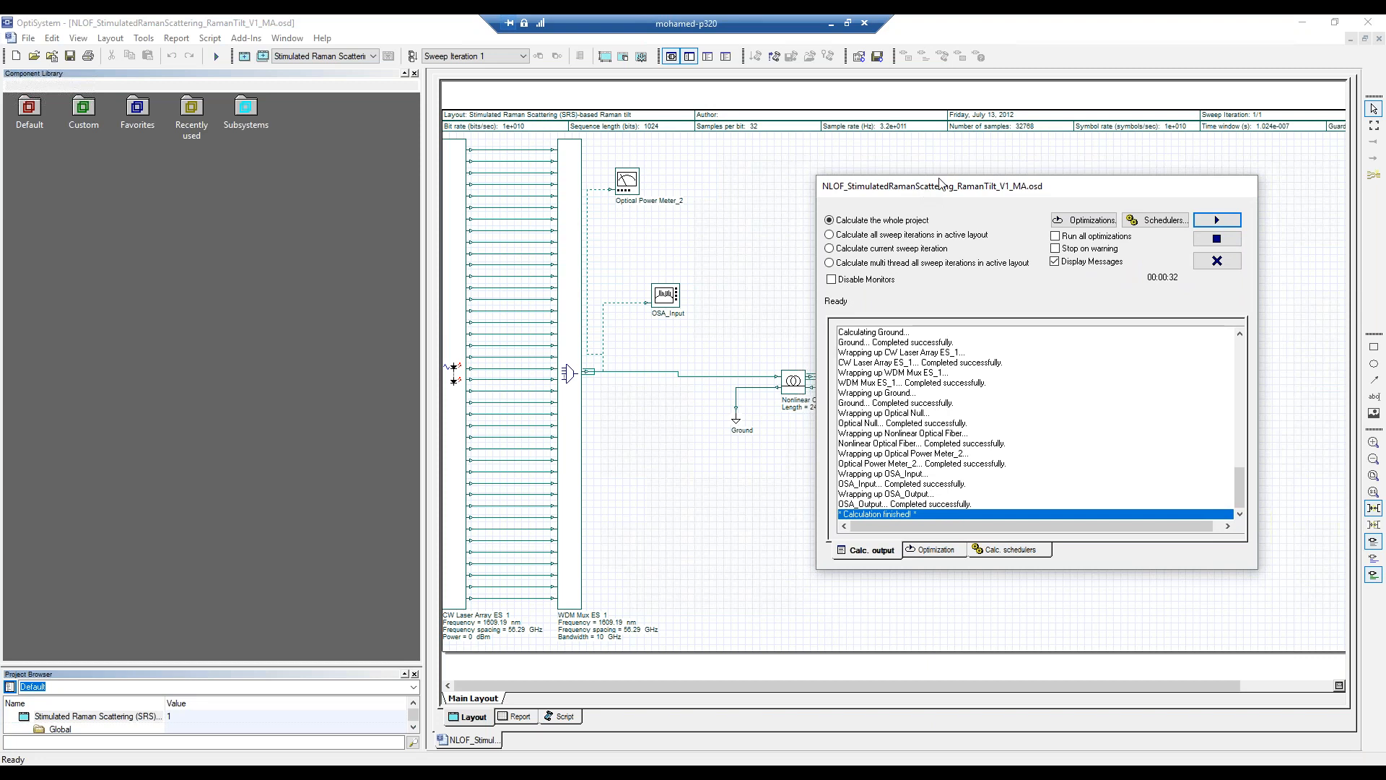
pyautogui.click(1217, 261)
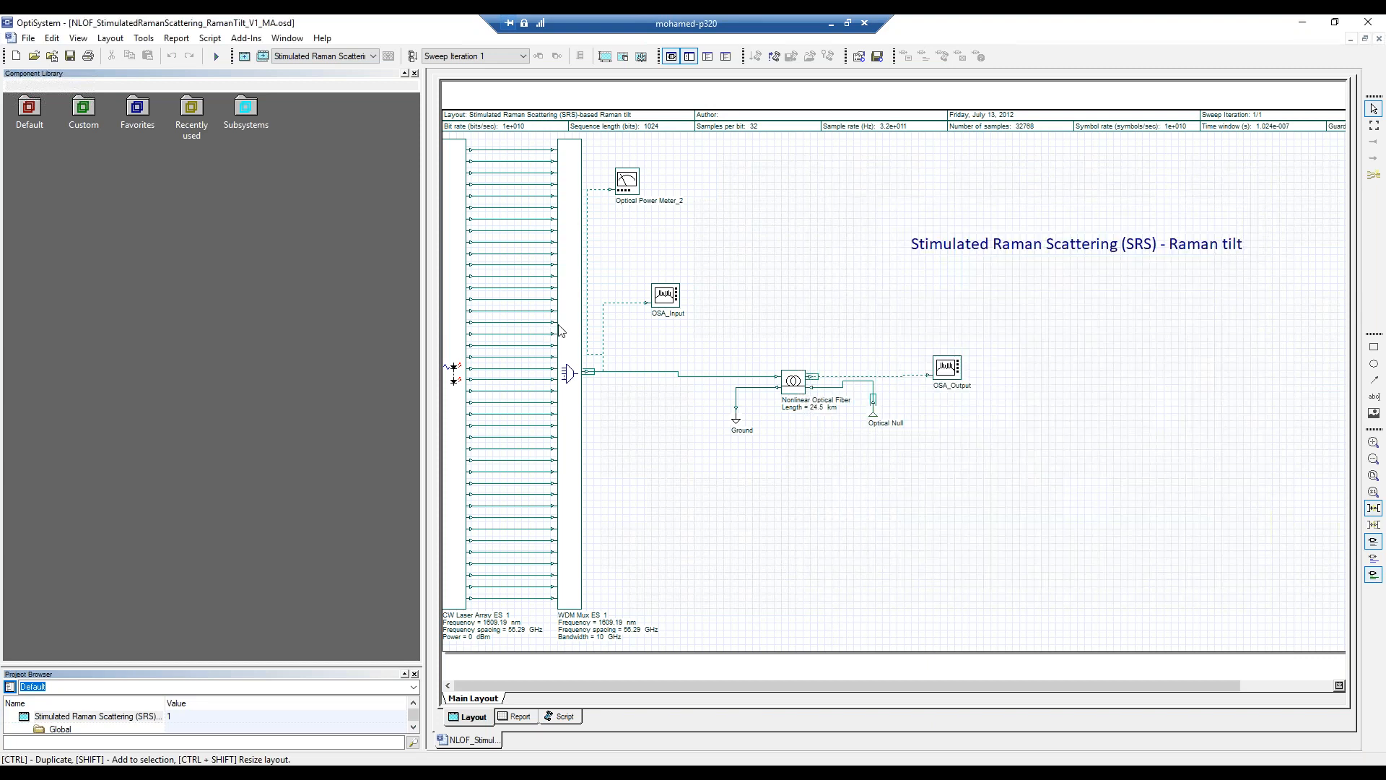
# - Display the OSA_Input spectrum, zoom in on the tops of the channel peaks, and place its window beside the layout components
pyautogui.doubleClick(670, 298)
pyautogui.moveTo(797, 301); pyautogui.dragTo(359, 263)
pyautogui.rightClick(335, 332)
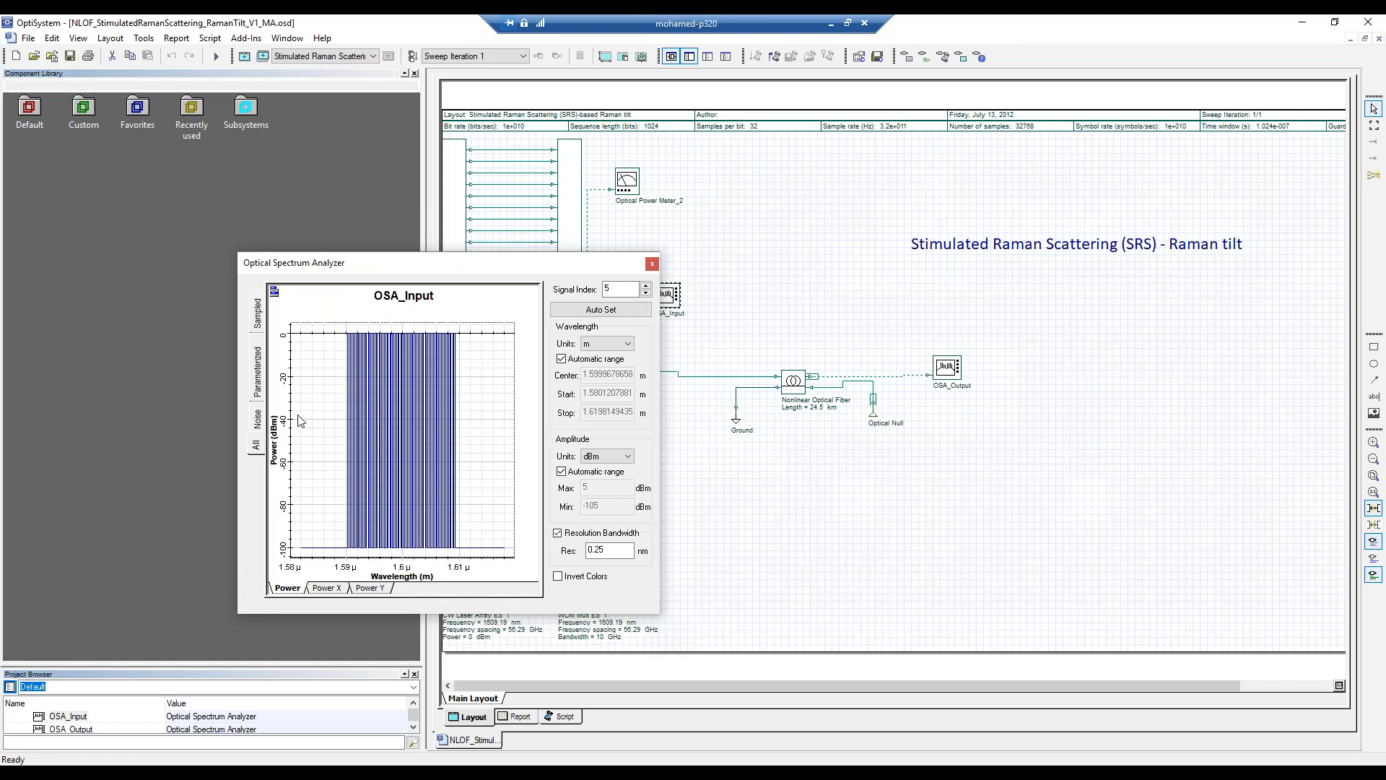
pyautogui.rightClick(304, 357)
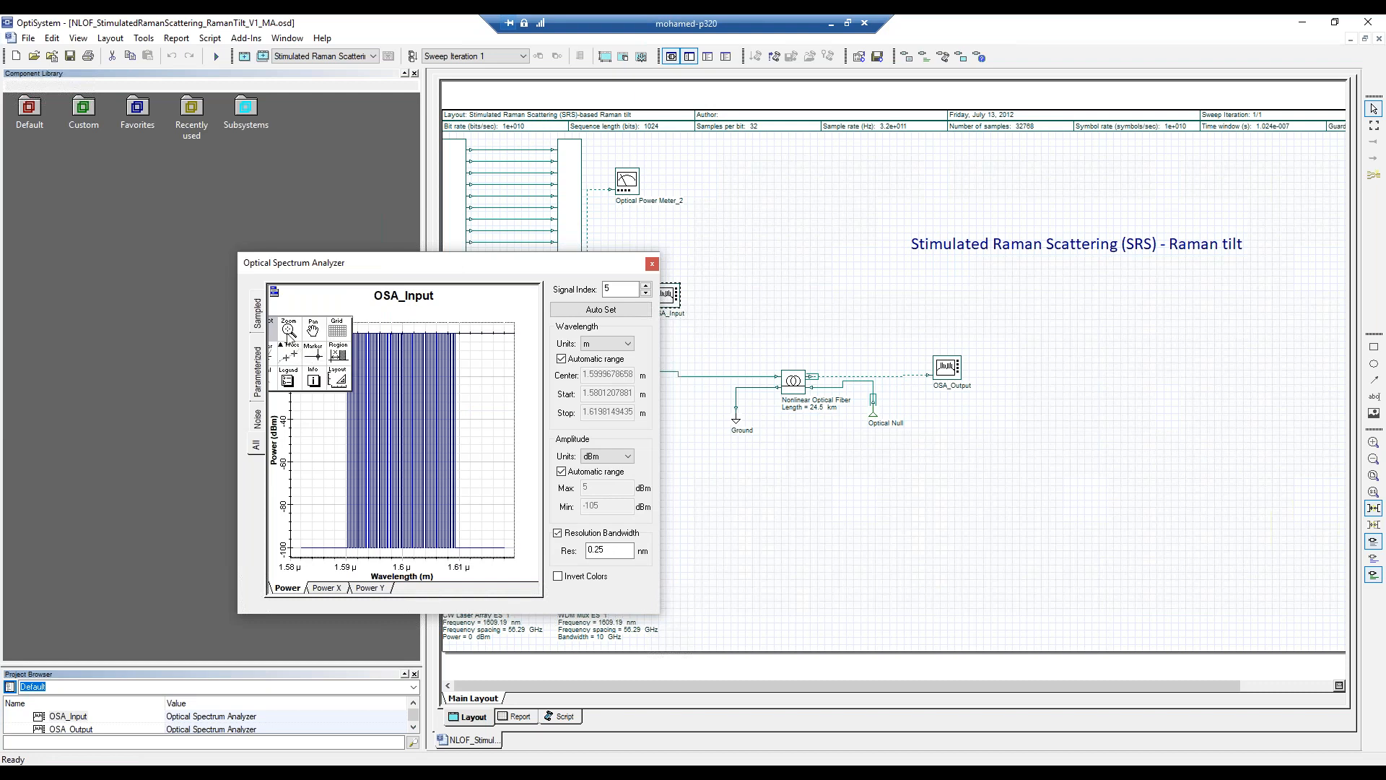
pyautogui.click(288, 332)
pyautogui.moveTo(332, 327); pyautogui.dragTo(476, 344)
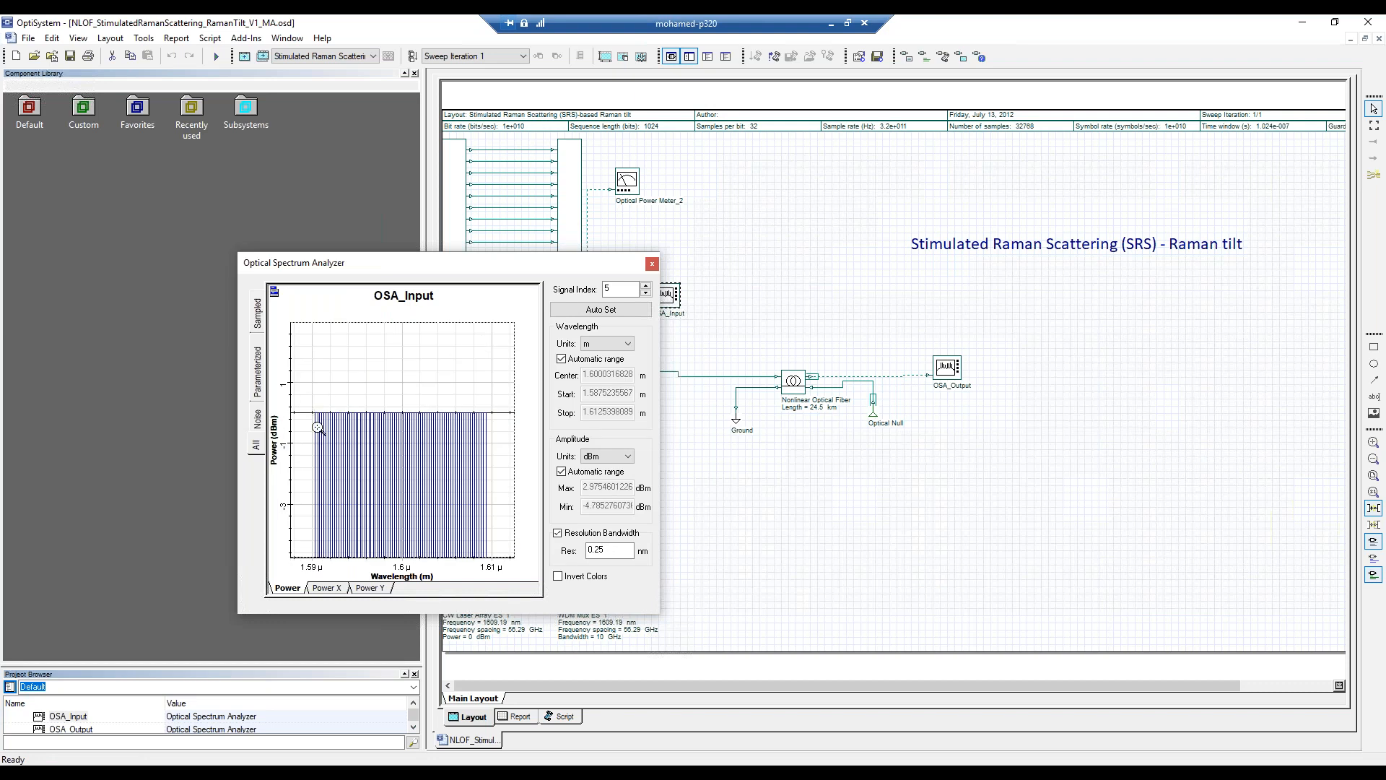
pyautogui.moveTo(477, 421); pyautogui.dragTo(504, 427)
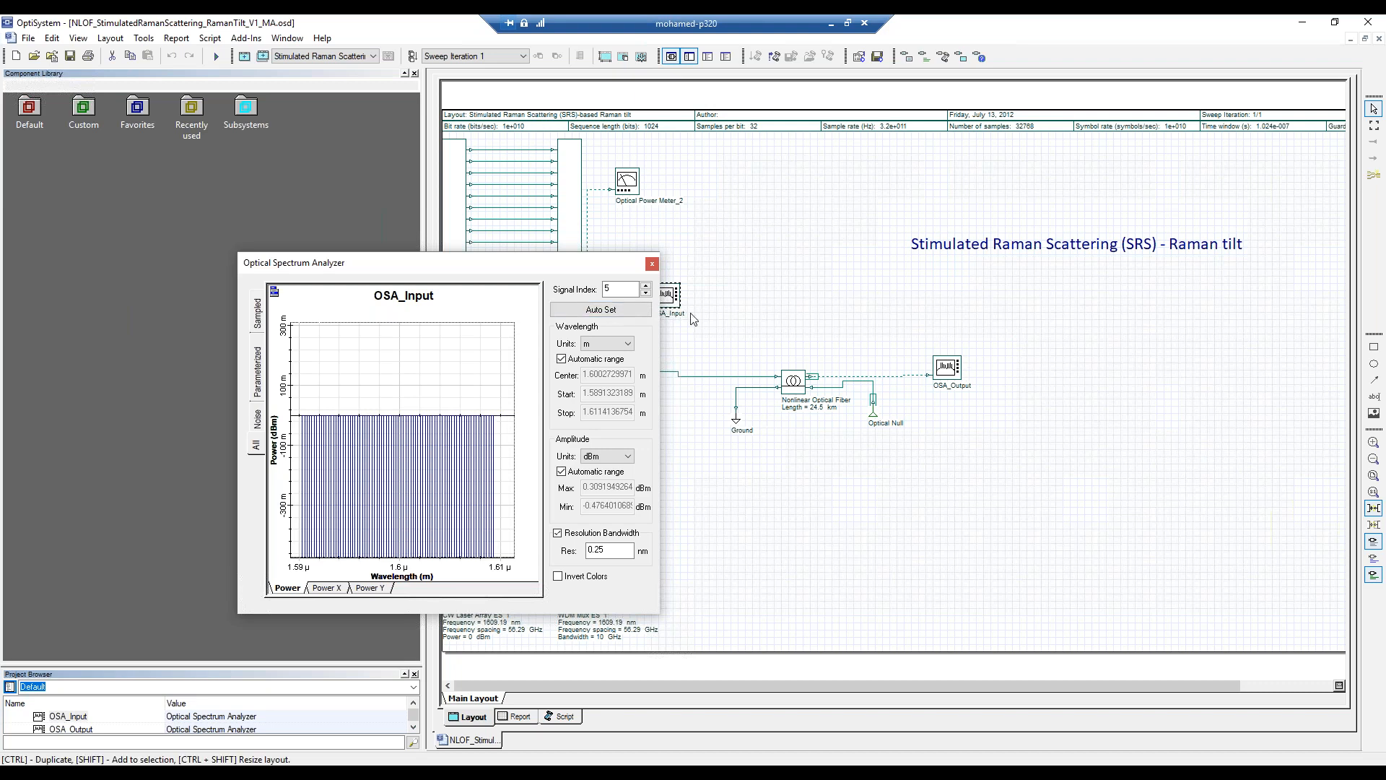
pyautogui.moveTo(512, 264); pyautogui.dragTo(354, 189)
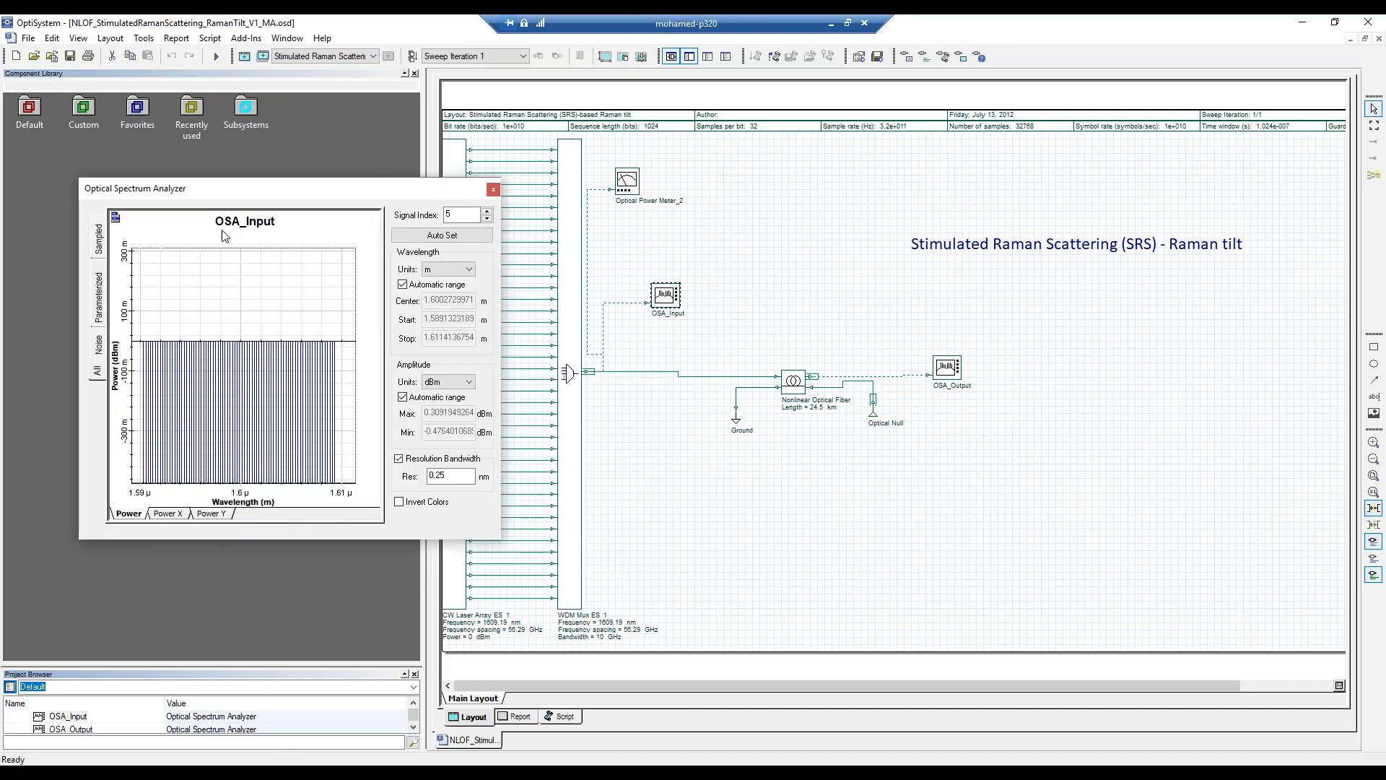
# - Display the OSA_Output spectrum, zoom in on the tops of its channel peaks, and arrange it for comparison with the input spectrum
pyautogui.doubleClick(955, 372)
pyautogui.moveTo(1039, 318); pyautogui.dragTo(858, 220)
pyautogui.click(765, 278)
pyautogui.click(763, 330)
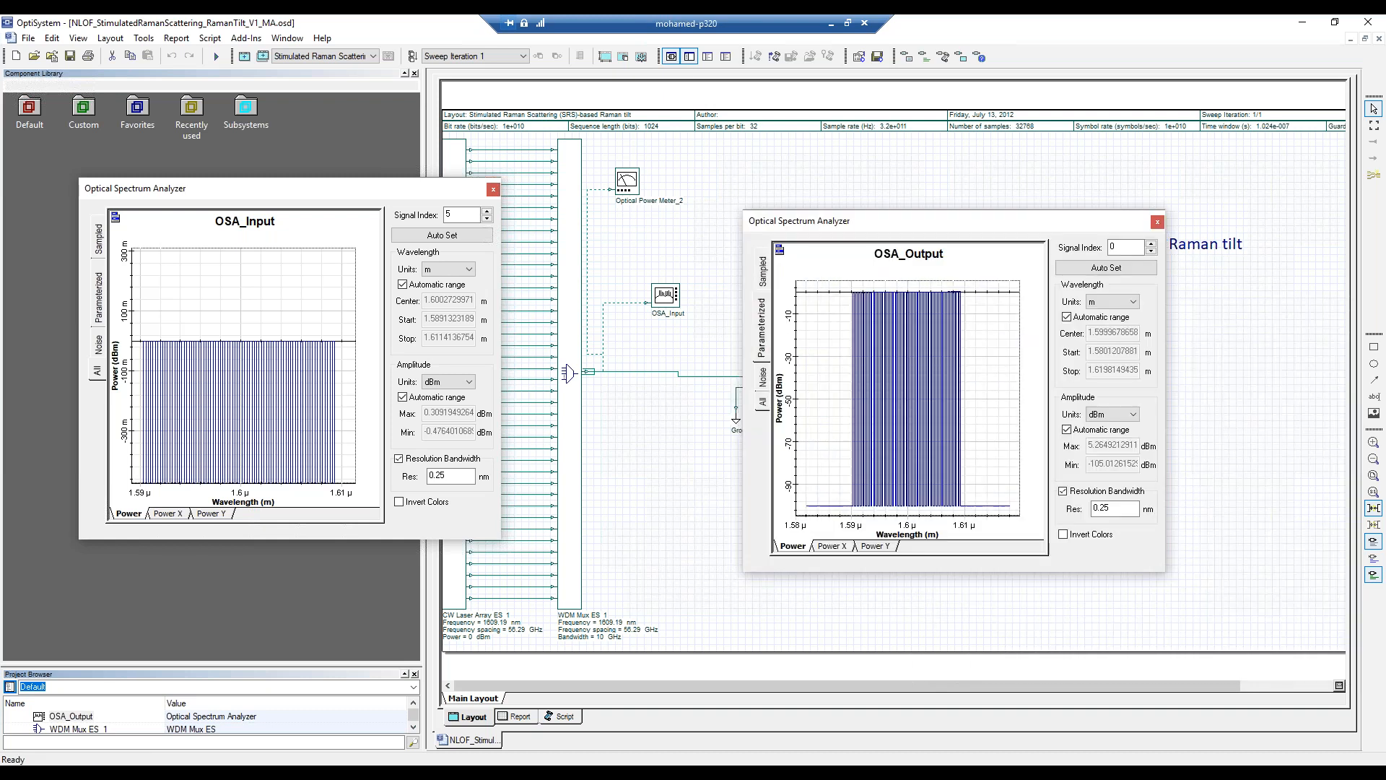
pyautogui.rightClick(823, 329)
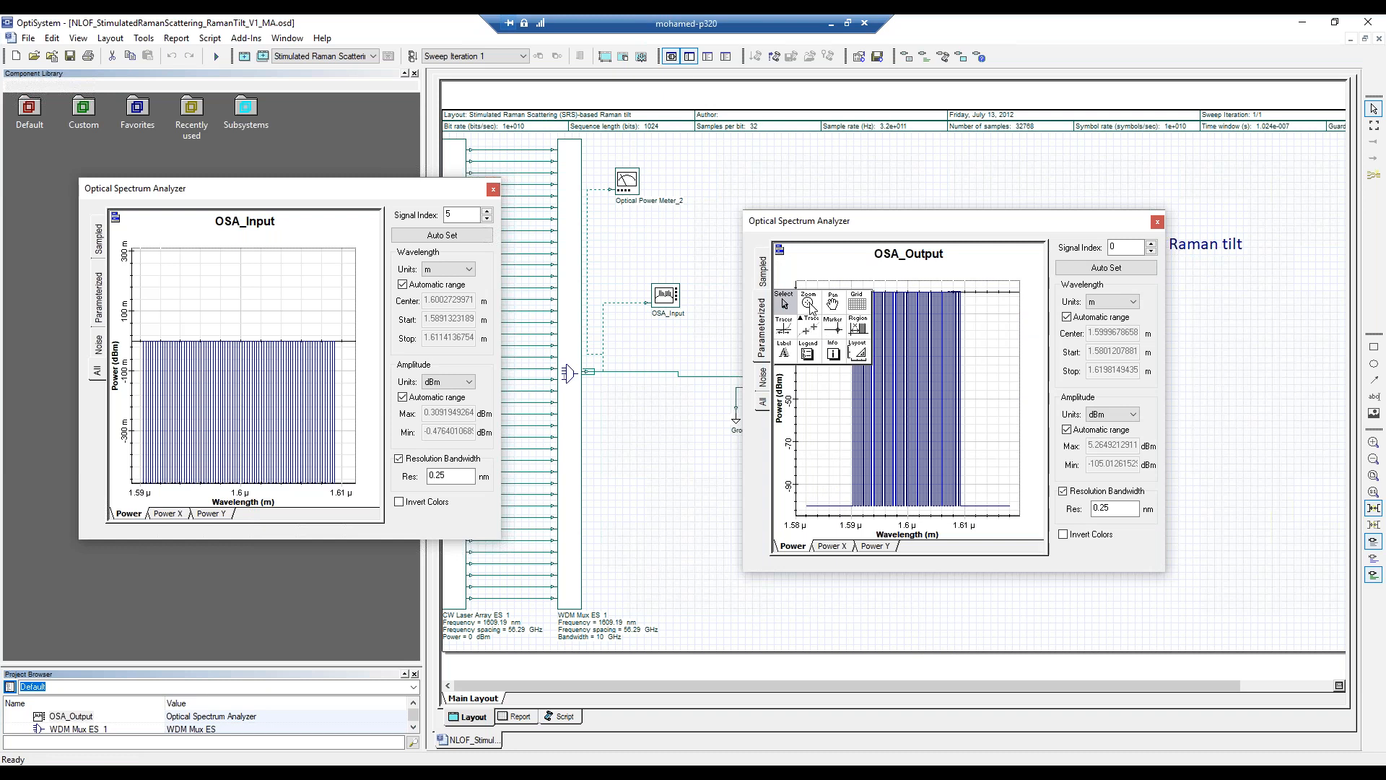
pyautogui.rightClick(823, 412)
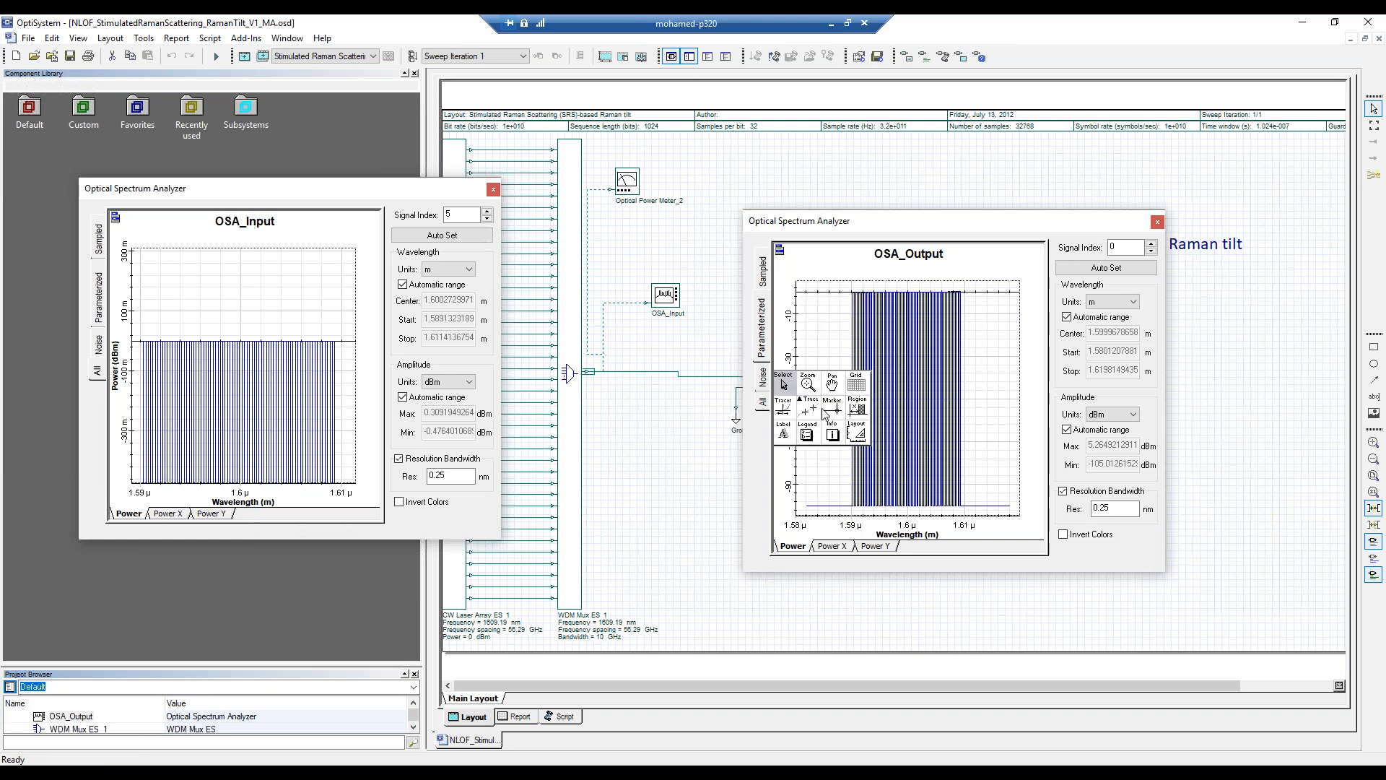
pyautogui.click(807, 385)
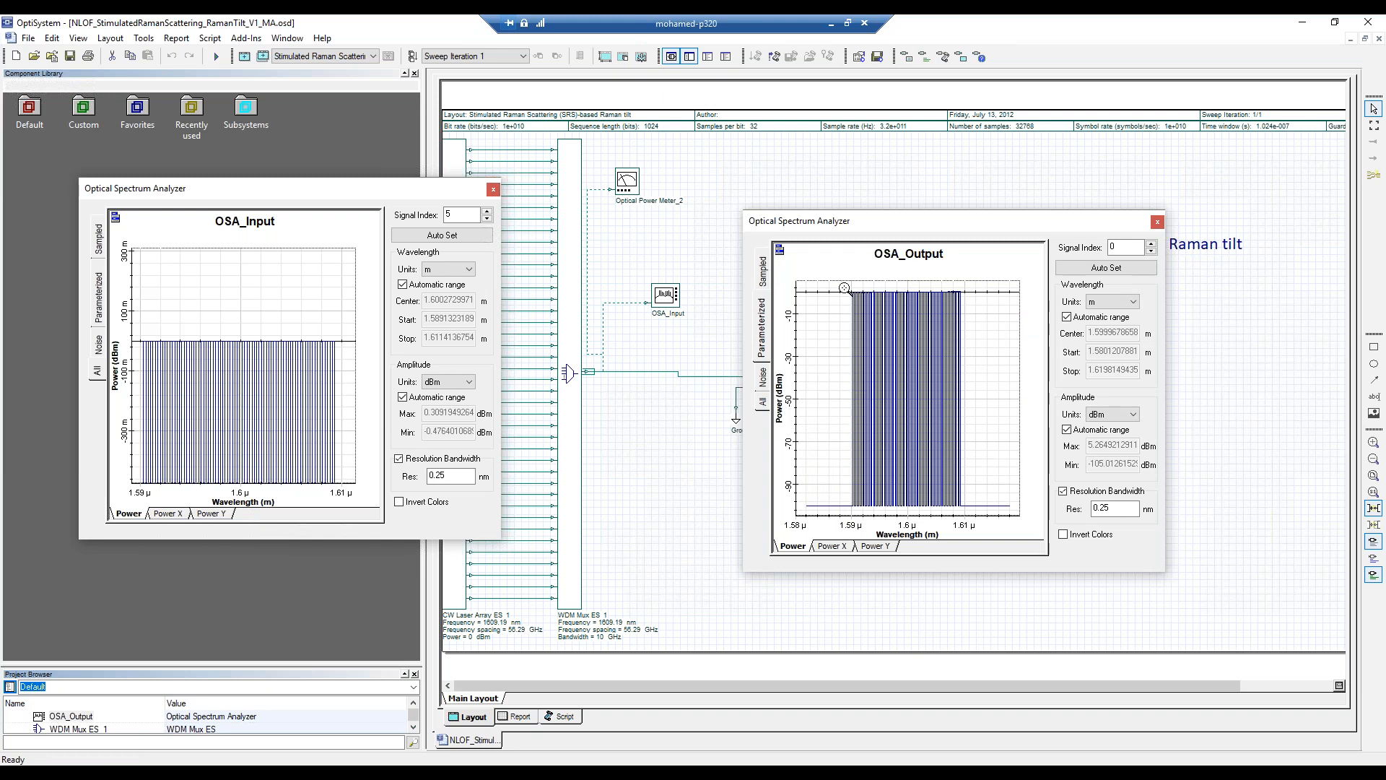
pyautogui.moveTo(845, 287); pyautogui.dragTo(971, 298)
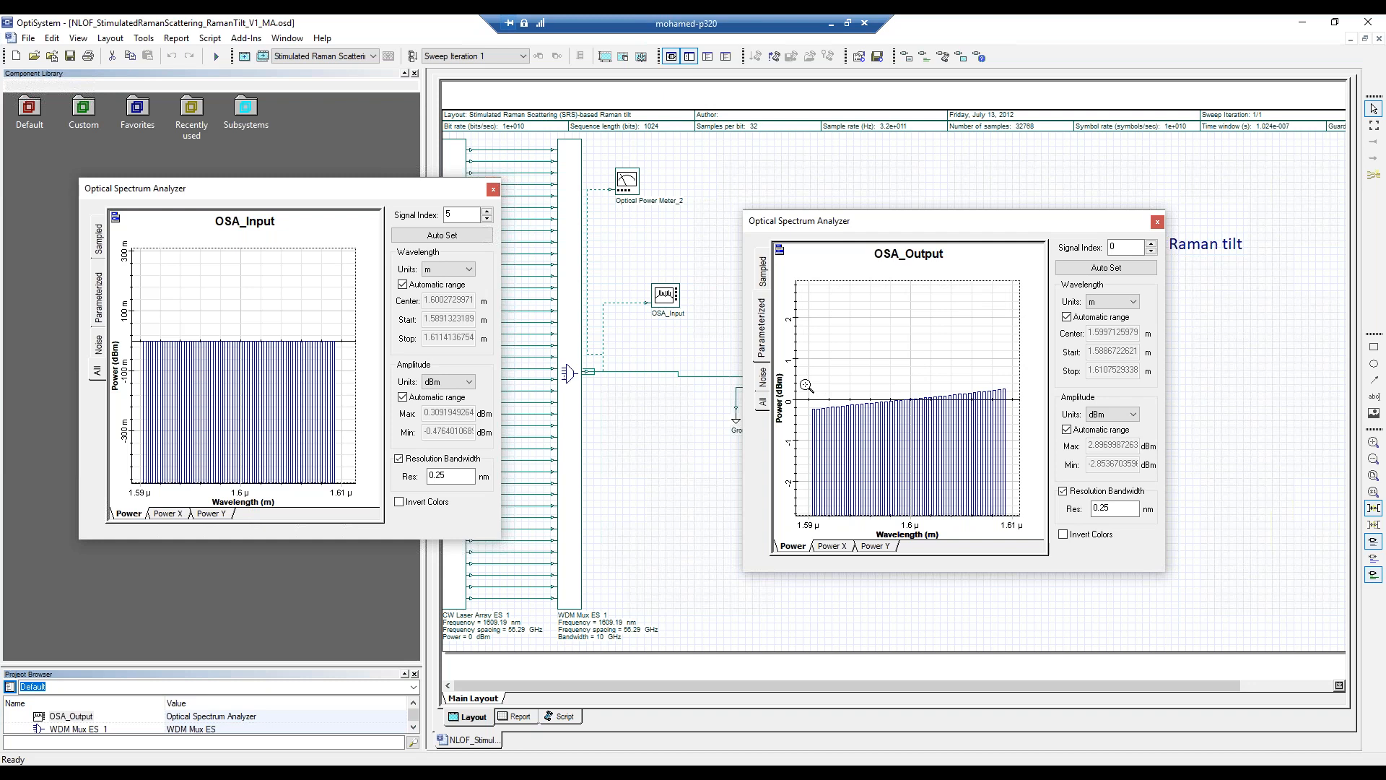
pyautogui.moveTo(994, 408); pyautogui.dragTo(1016, 424)
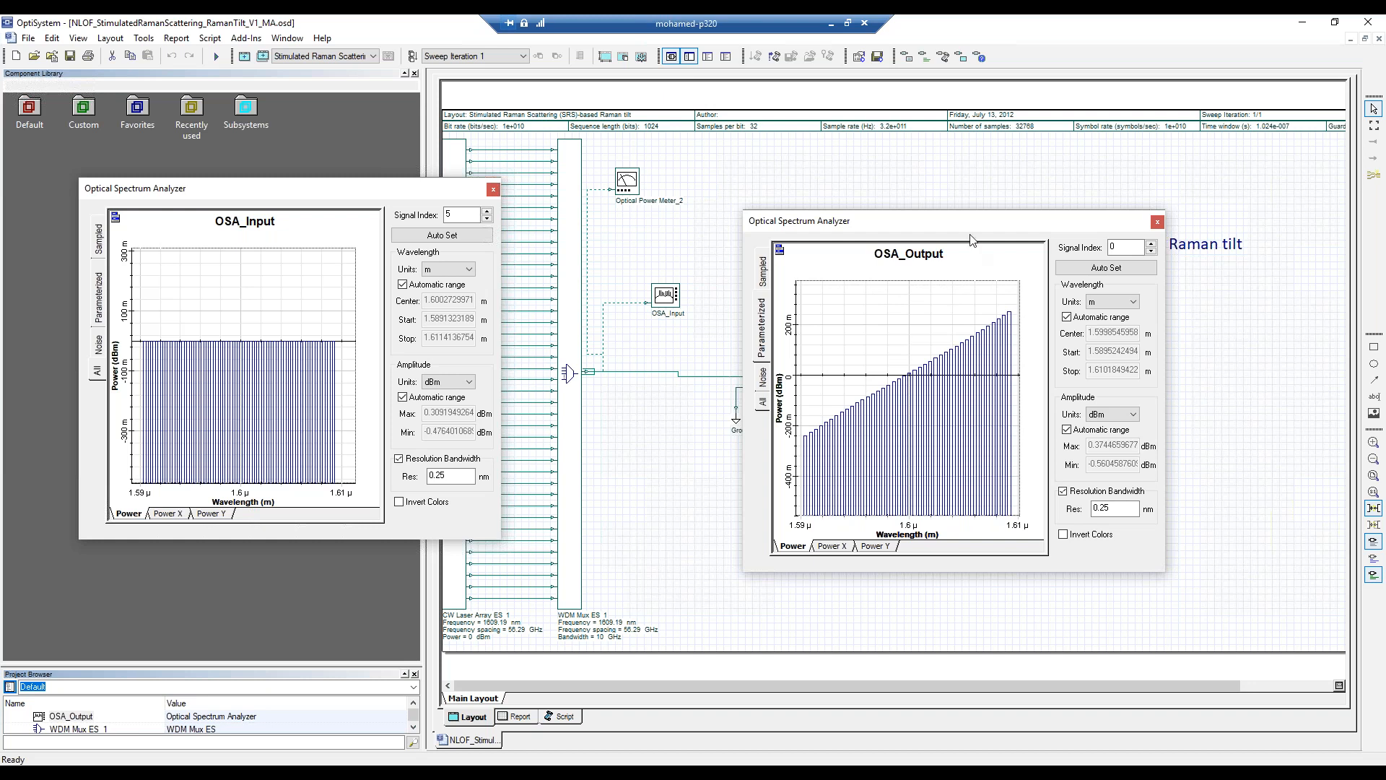
pyautogui.moveTo(971, 227); pyautogui.dragTo(1121, 216)
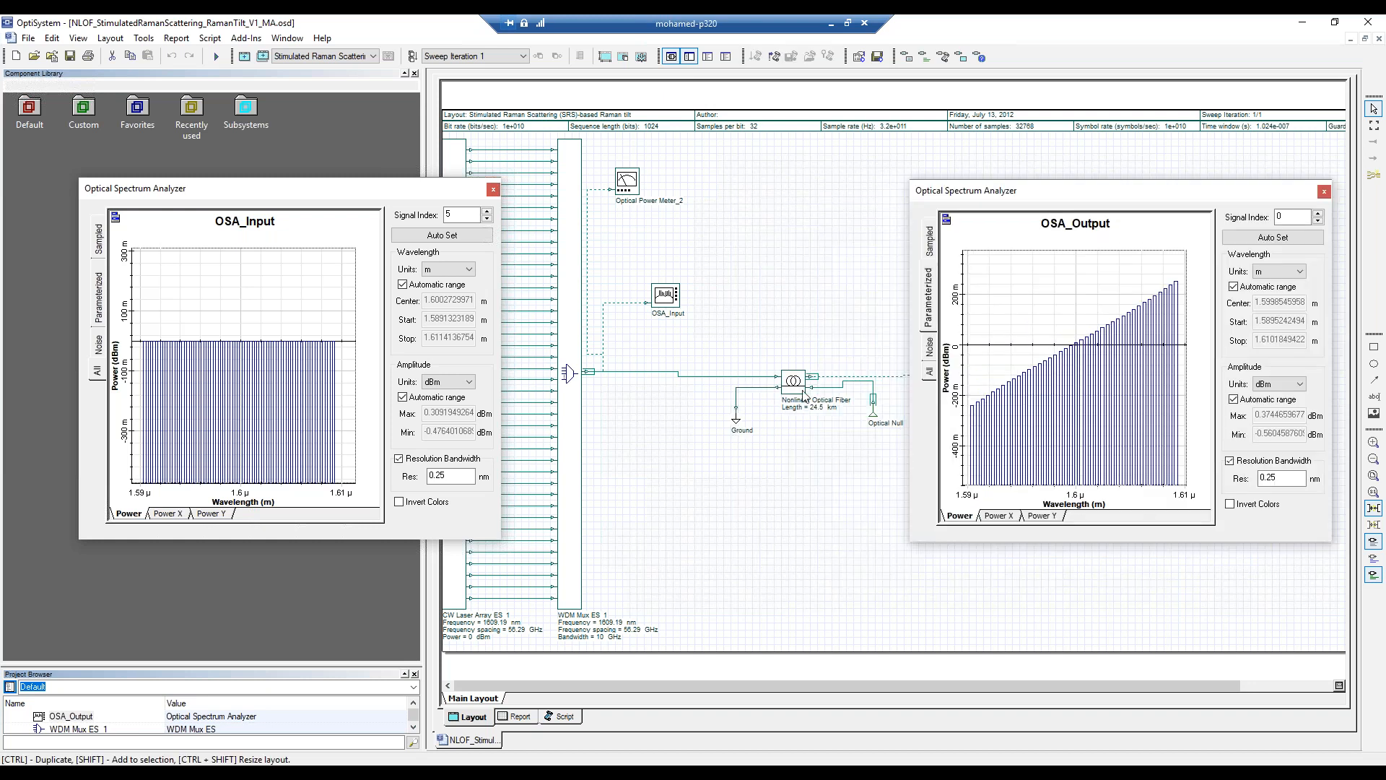
# - Review the Nonlinear Optical Fiber's nonlinear, Rayleigh and Brillouin parameters and its Raman gain data type options, then cancel the properties
pyautogui.doubleClick(802, 390)
pyautogui.click(555, 273)
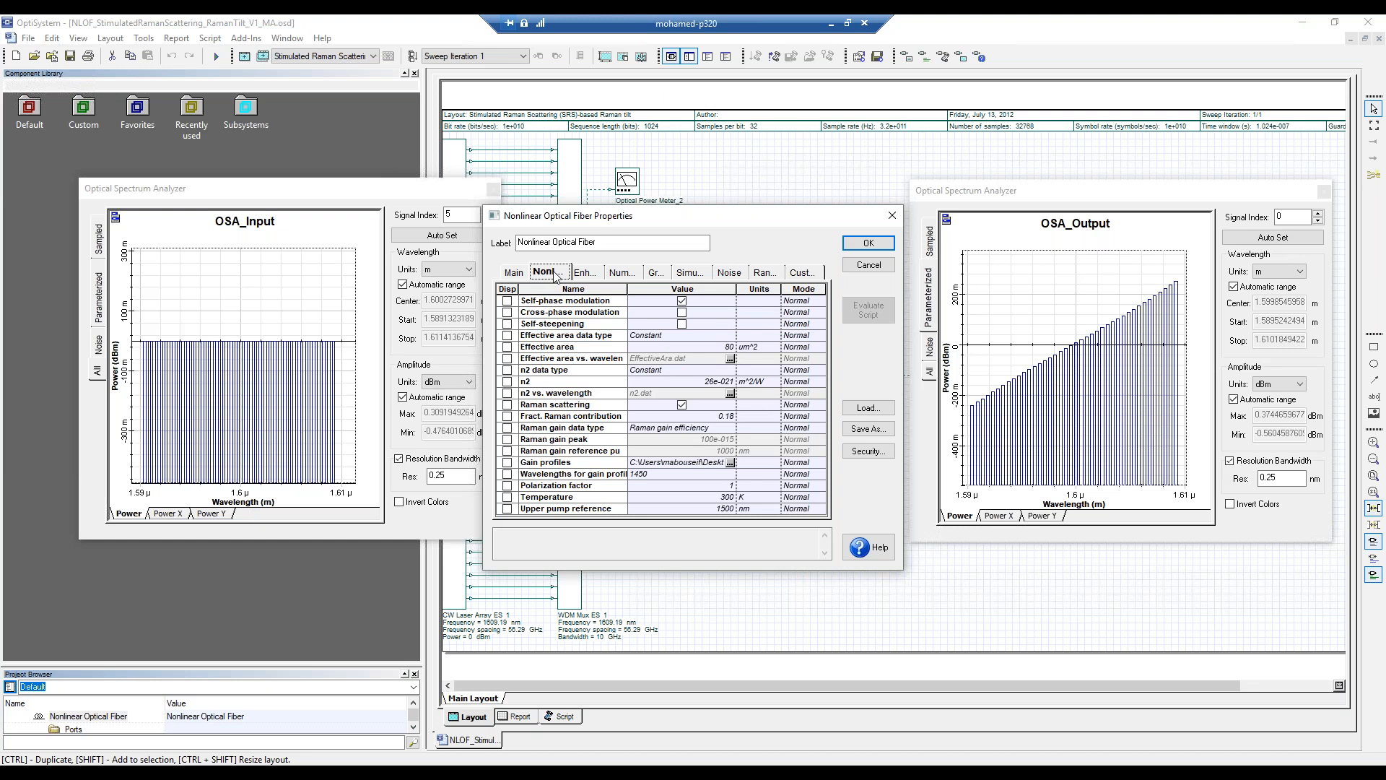
pyautogui.click(590, 275)
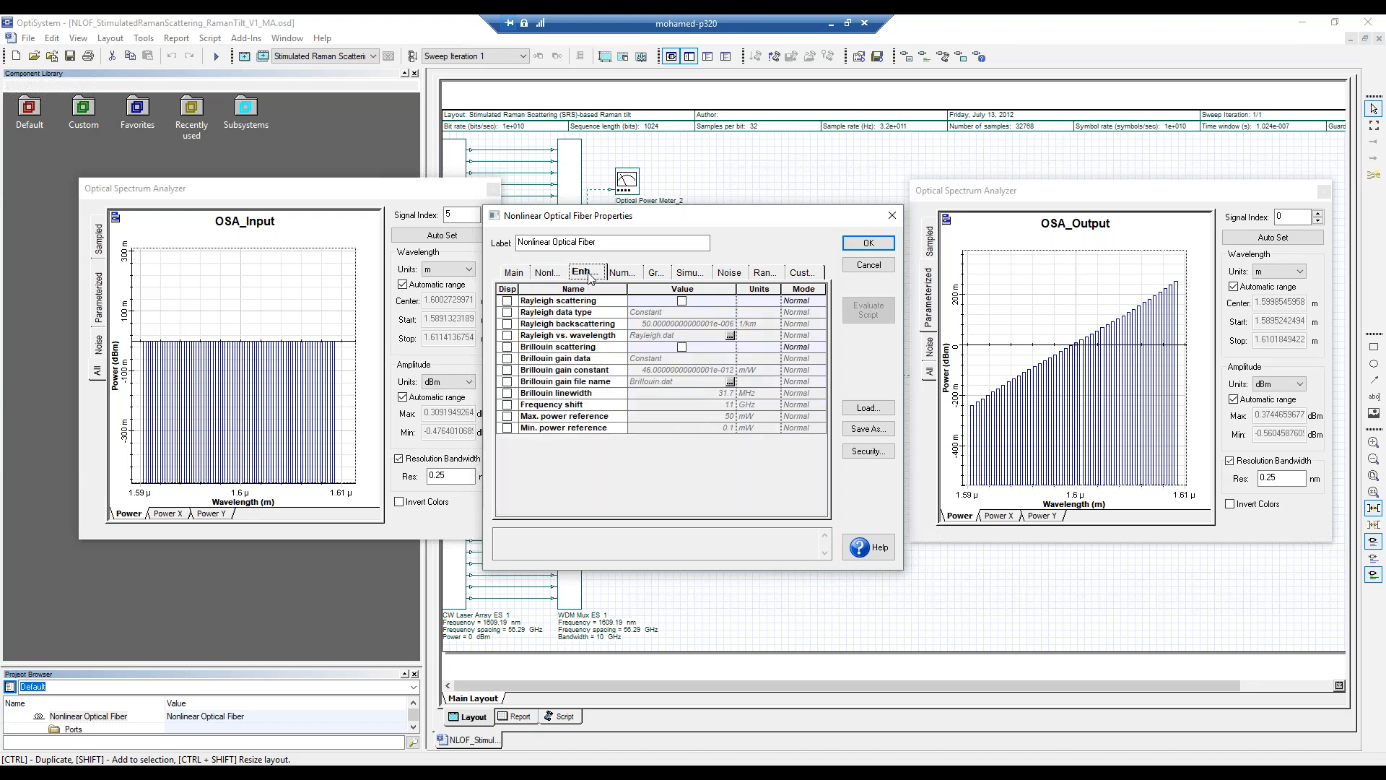
pyautogui.click(554, 277)
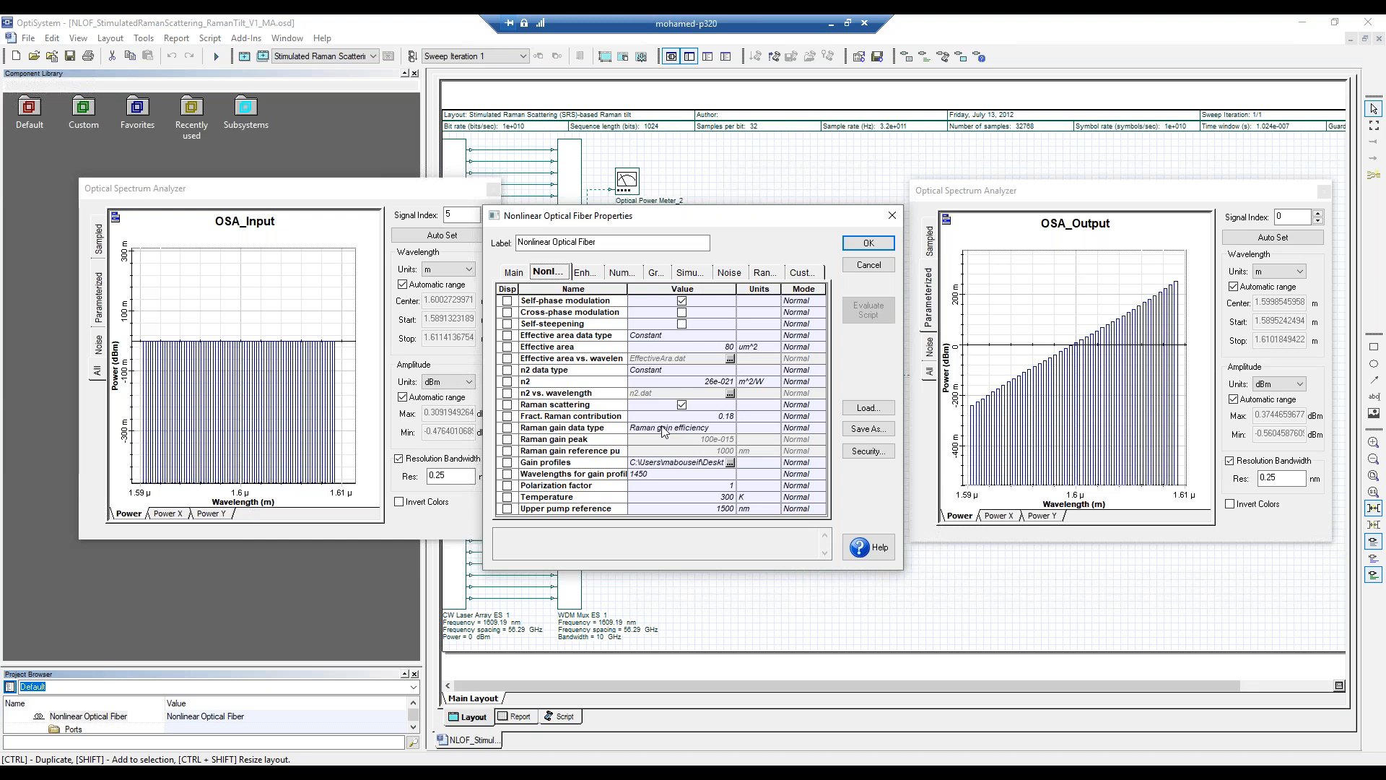
pyautogui.click(665, 431)
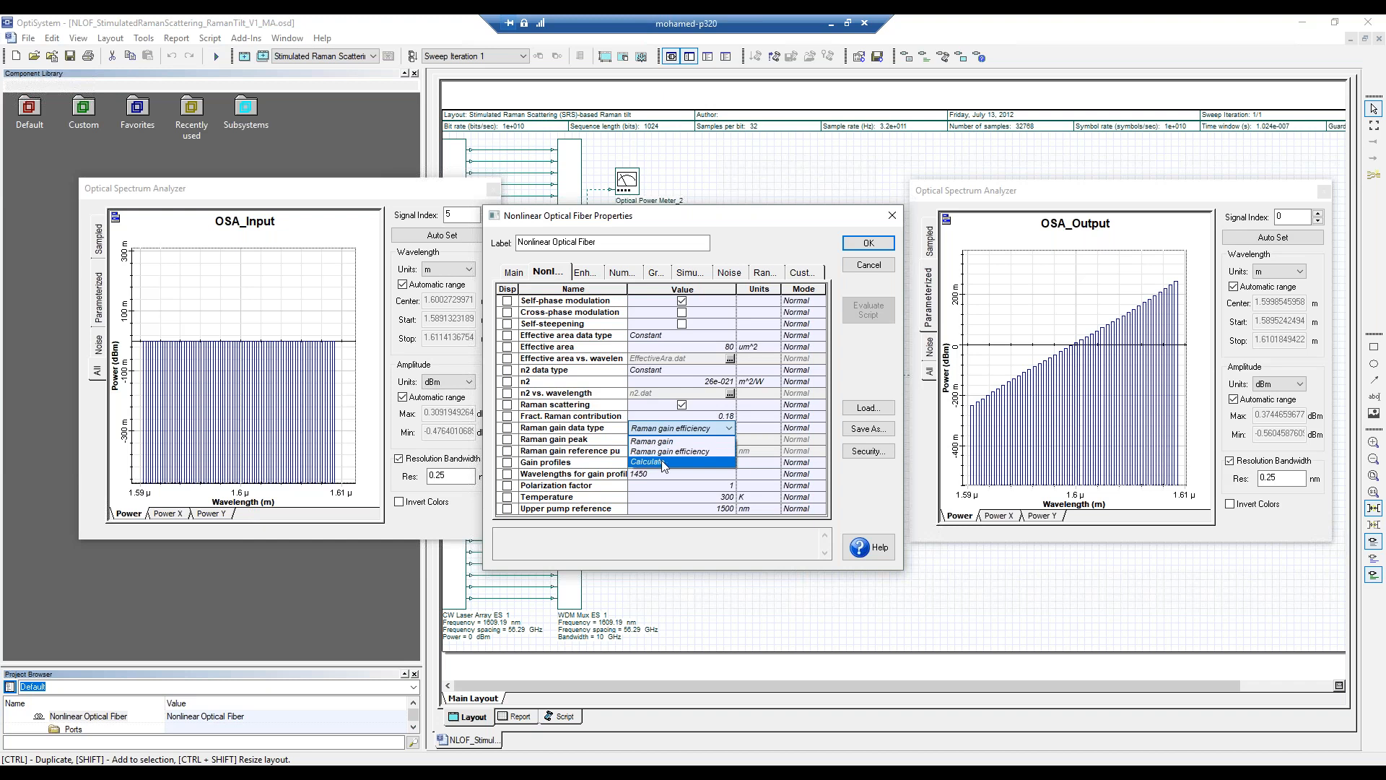
pyautogui.click(851, 361)
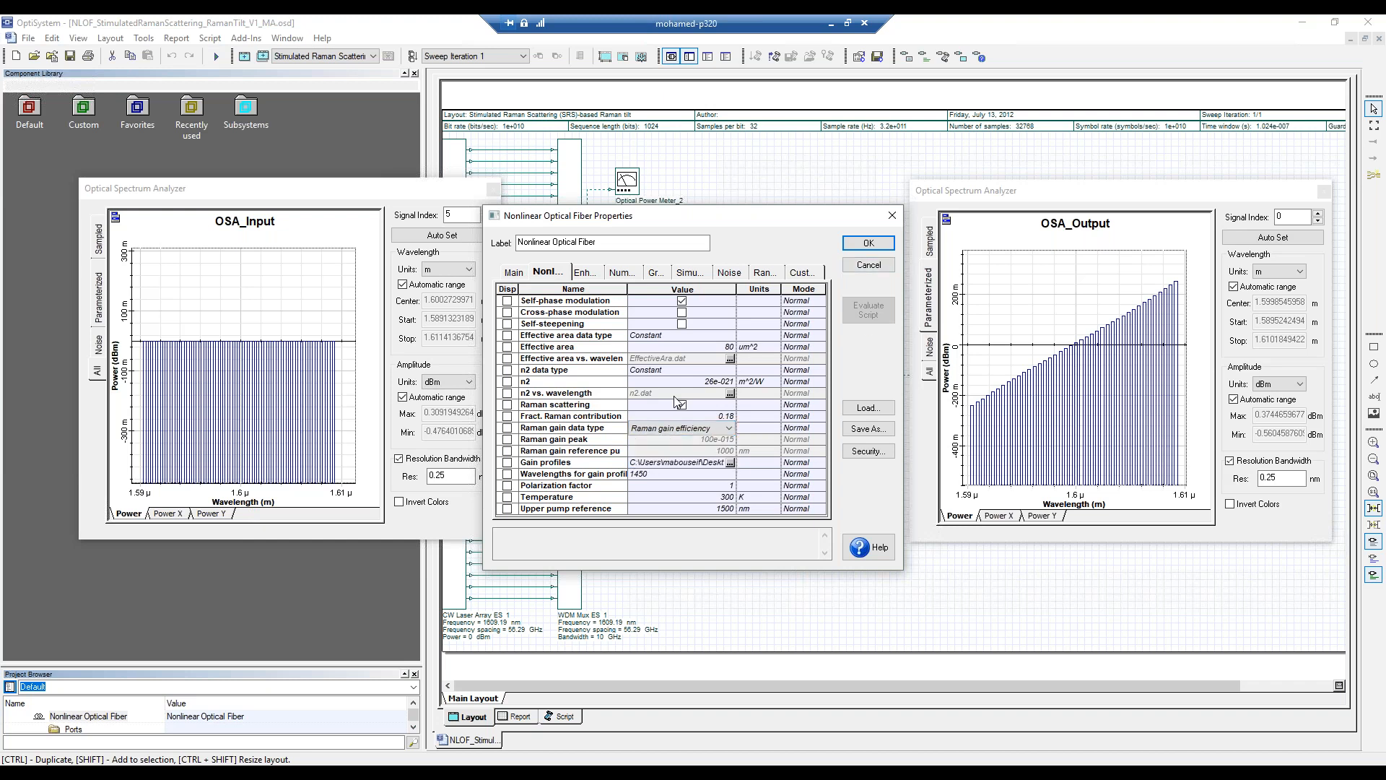
pyautogui.click(869, 265)
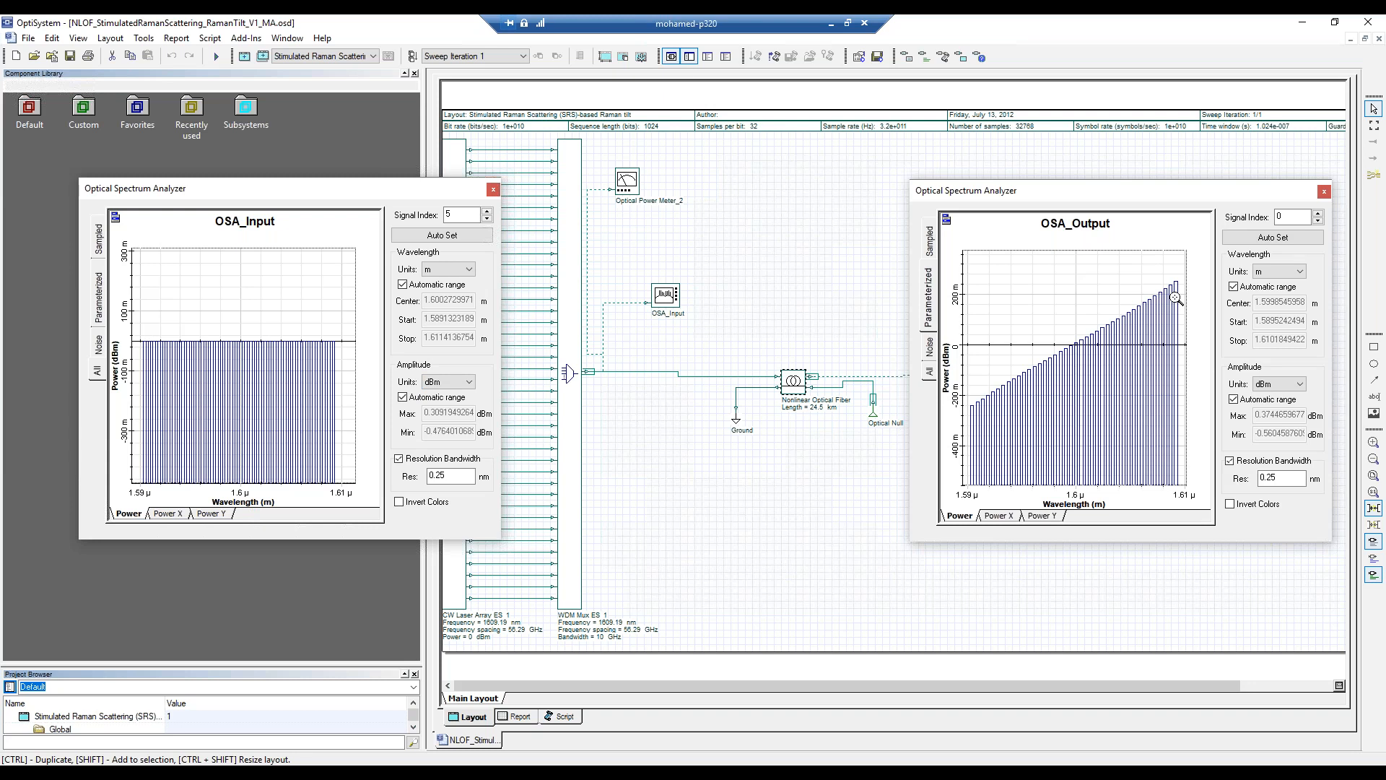
# - Close both spectrum analyzer displays, exit OptiSystem saving the Raman tilt project, and return to the SRS results slide
pyautogui.moveTo(1078, 195); pyautogui.dragTo(827, 200)
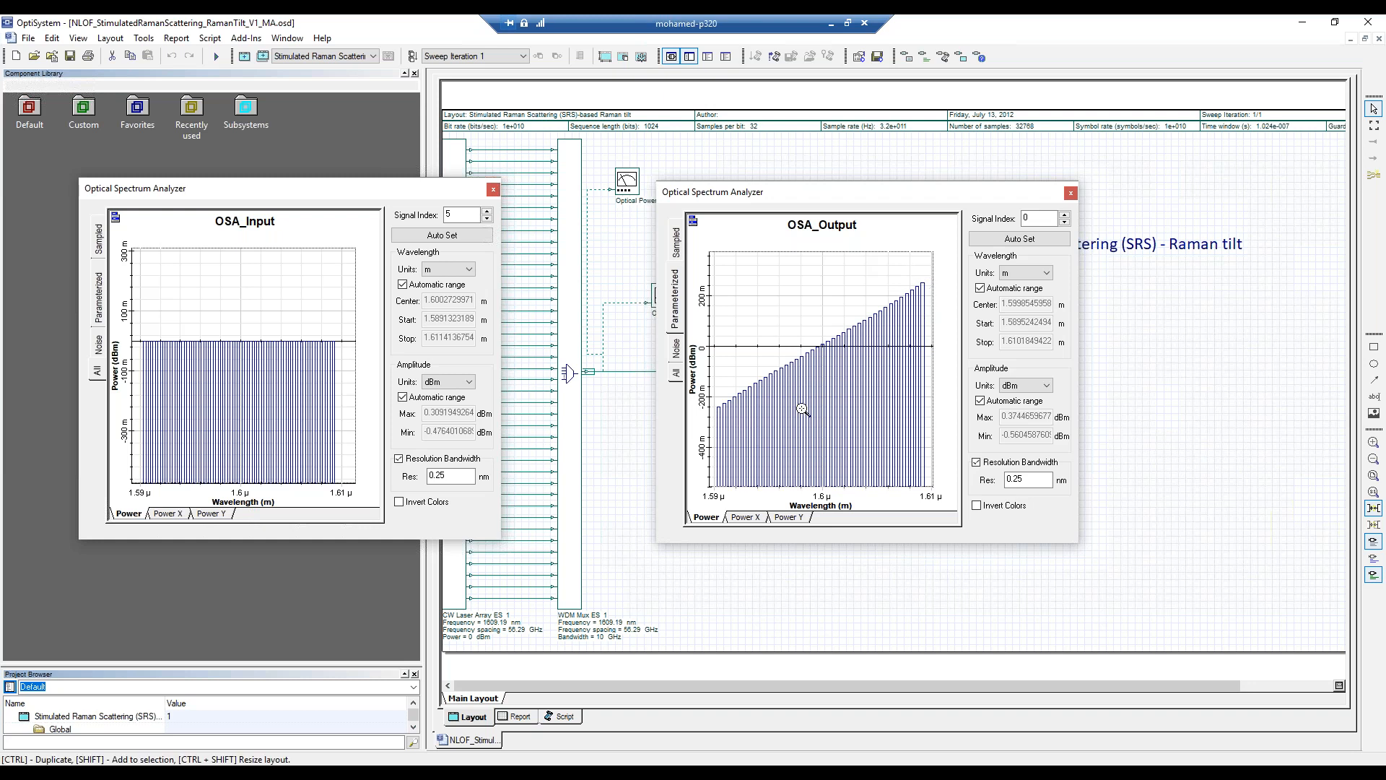
pyautogui.click(1071, 193)
pyautogui.click(493, 189)
pyautogui.click(1368, 22)
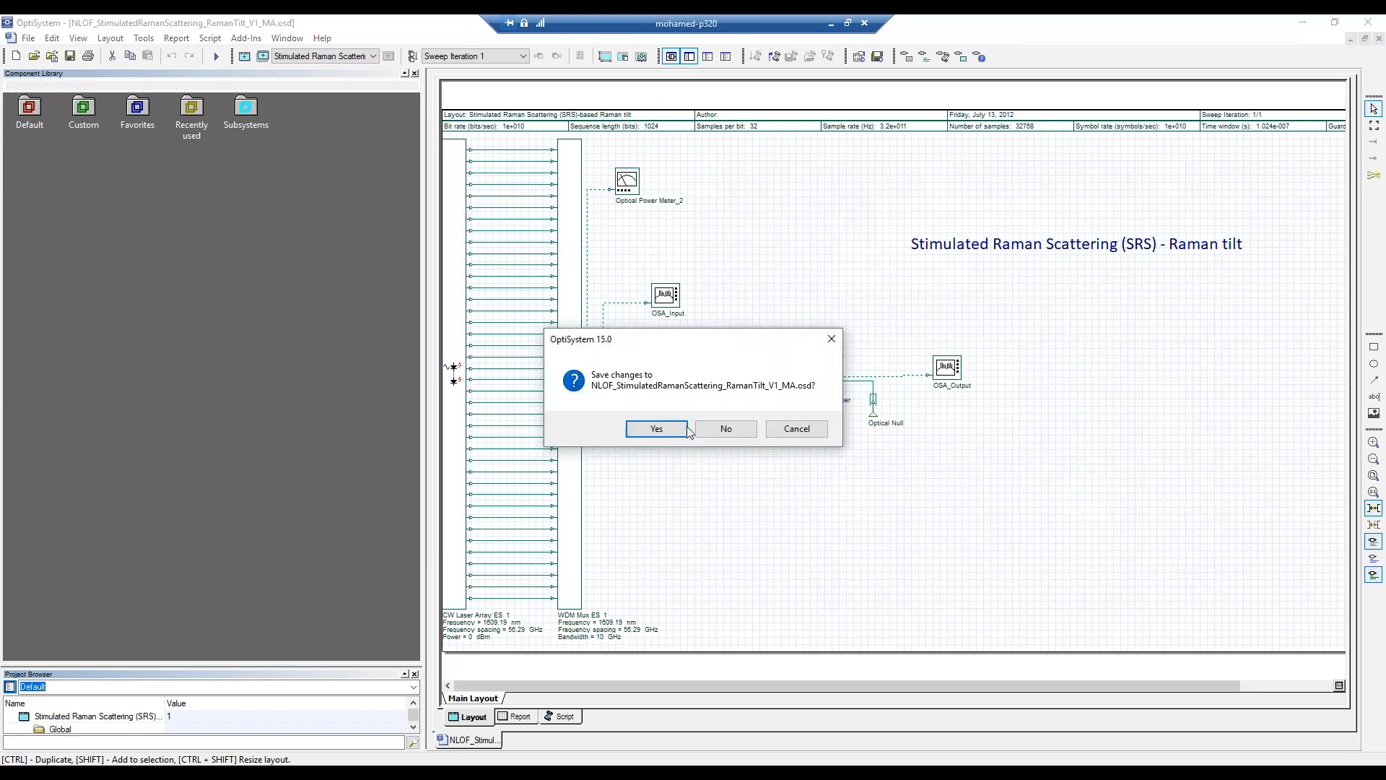
pyautogui.click(685, 429)
pyautogui.click(292, 415)
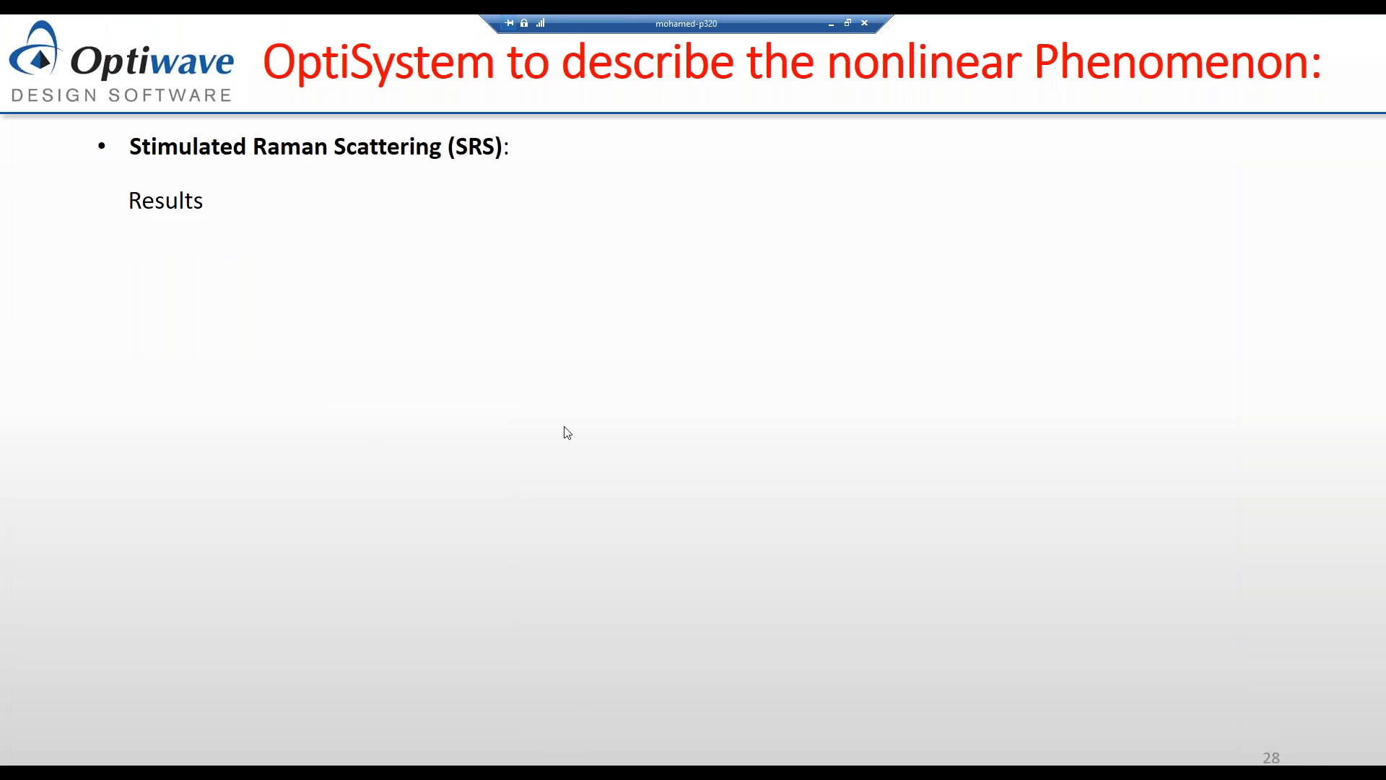